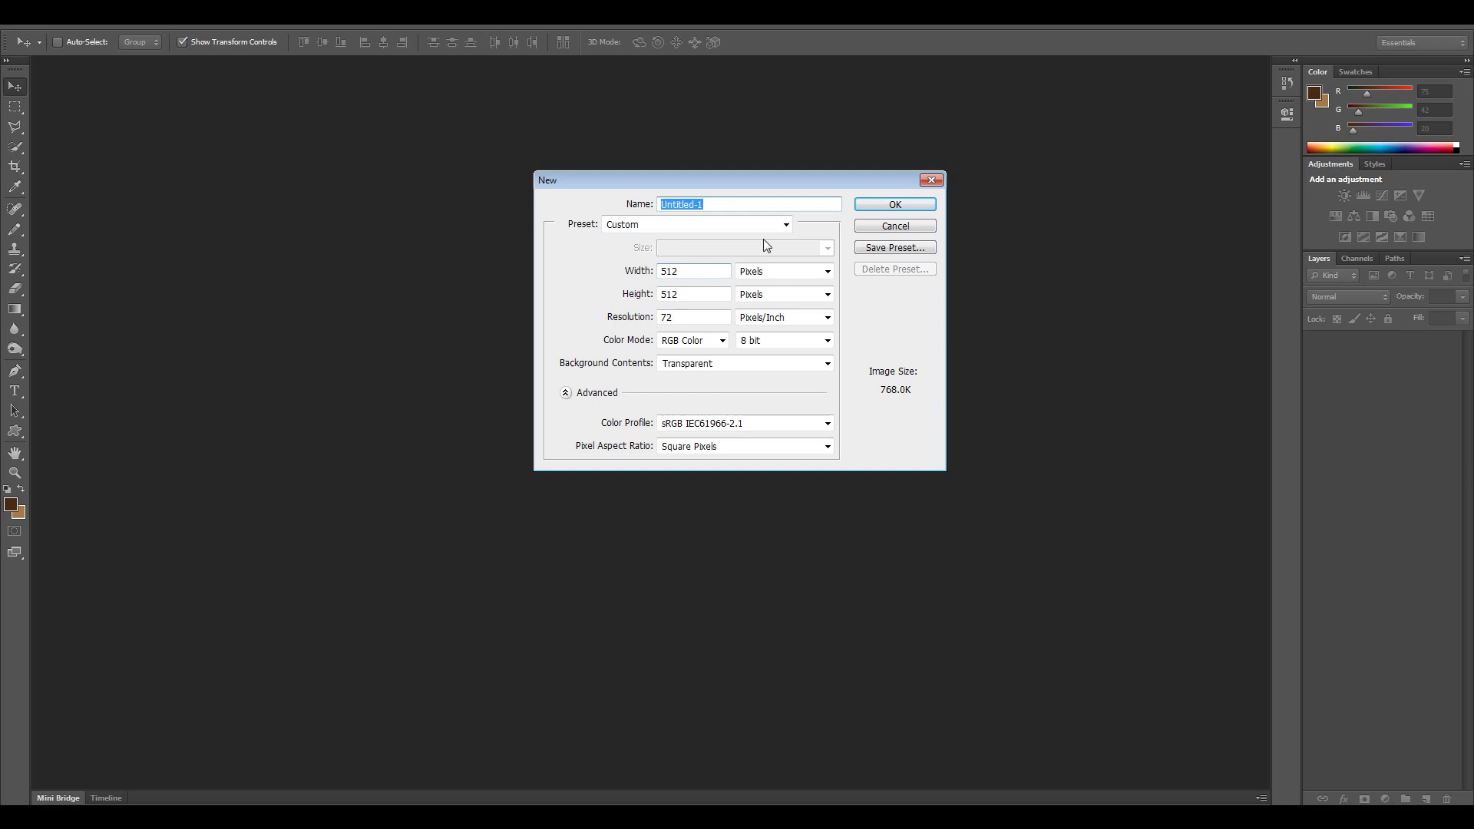
# - Create a new 512×512 pixel document with a transparent background
pyautogui.click(888, 206)
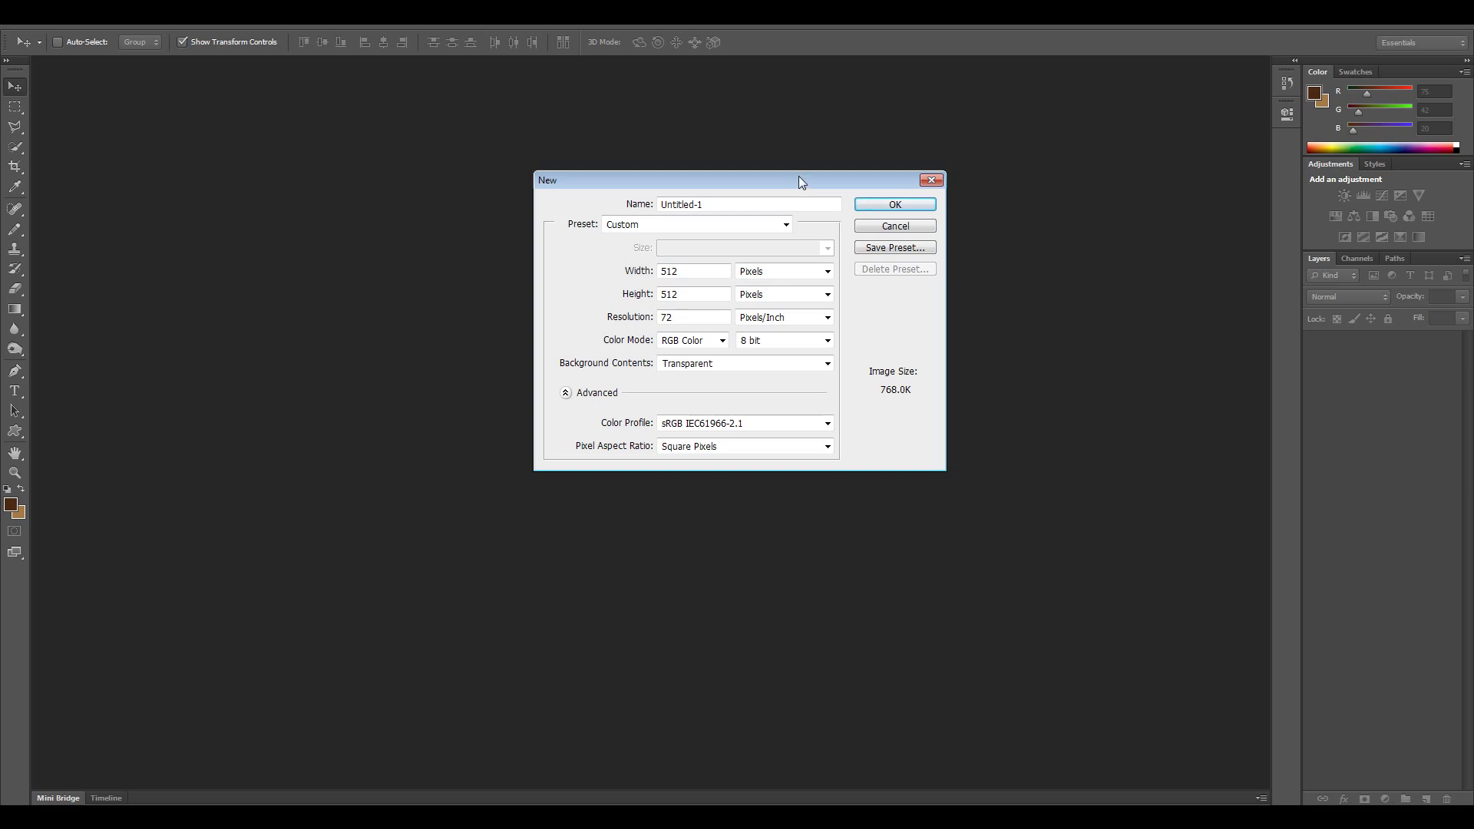
pyautogui.click(898, 206)
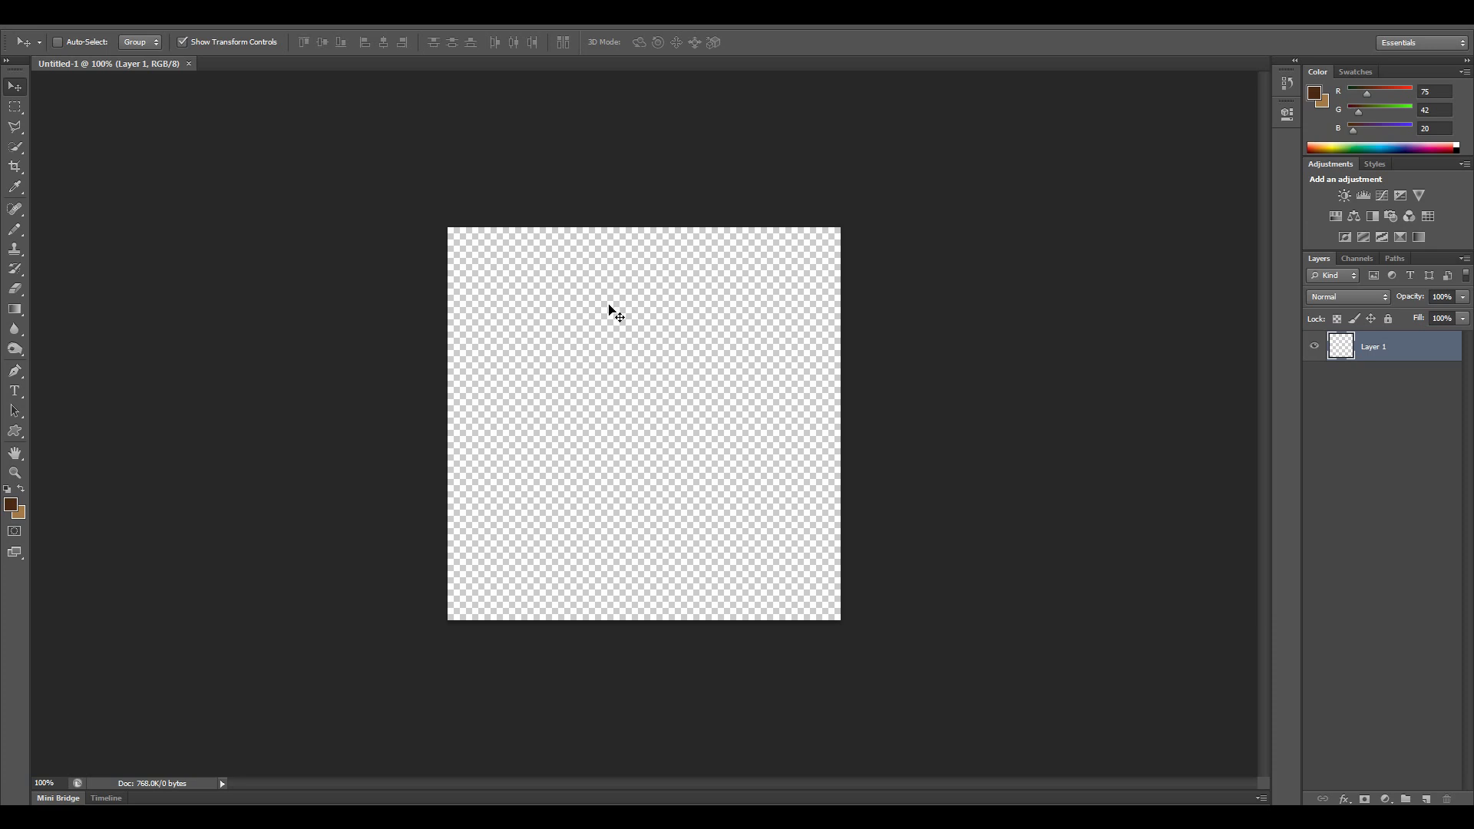
# - Swap colours so tan (164, 123, 71) is foreground and dark brown (75, 42, 20) background
pyautogui.click(12, 506)
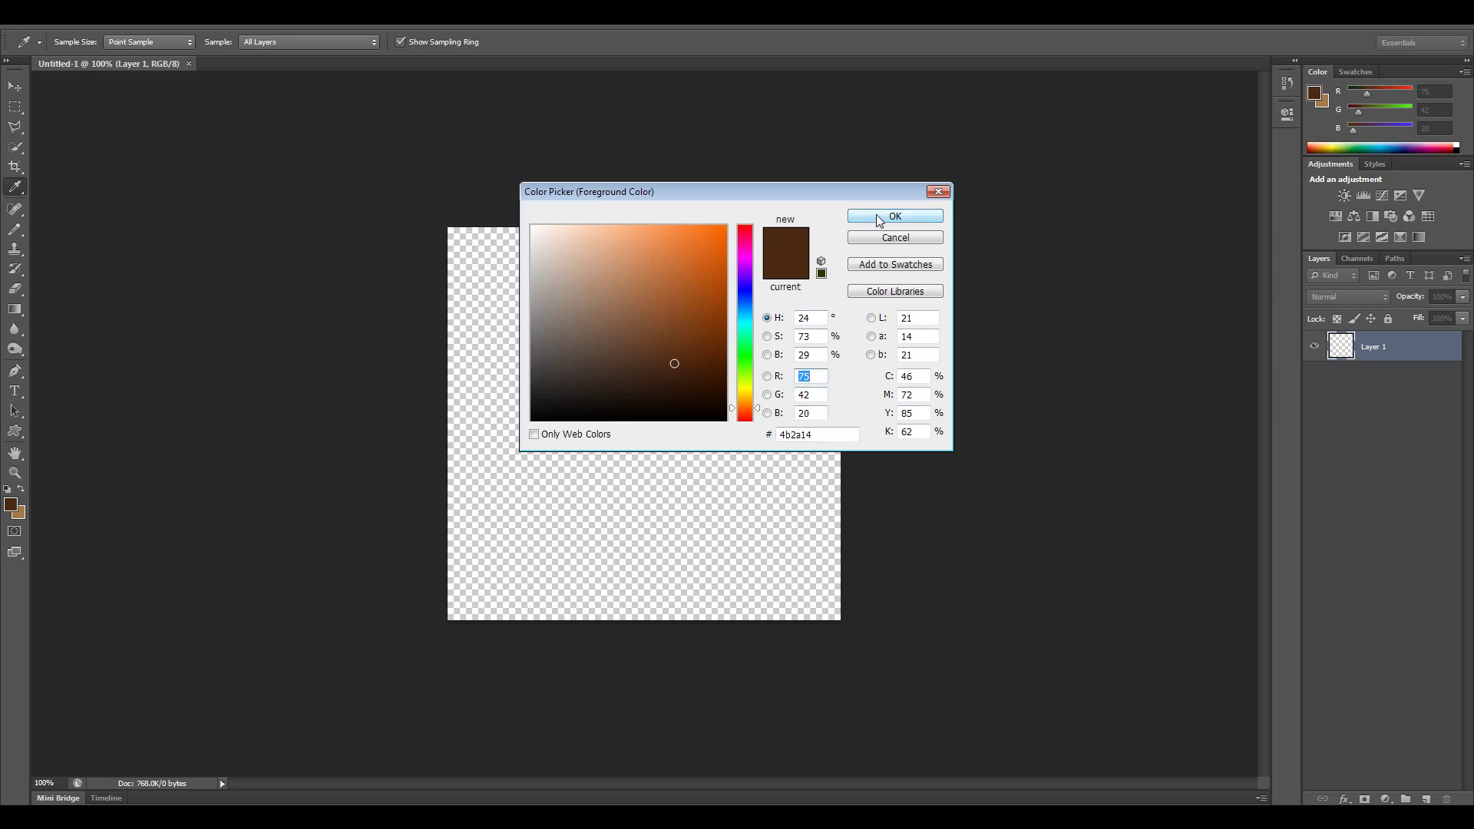
pyautogui.click(936, 193)
pyautogui.press('v')
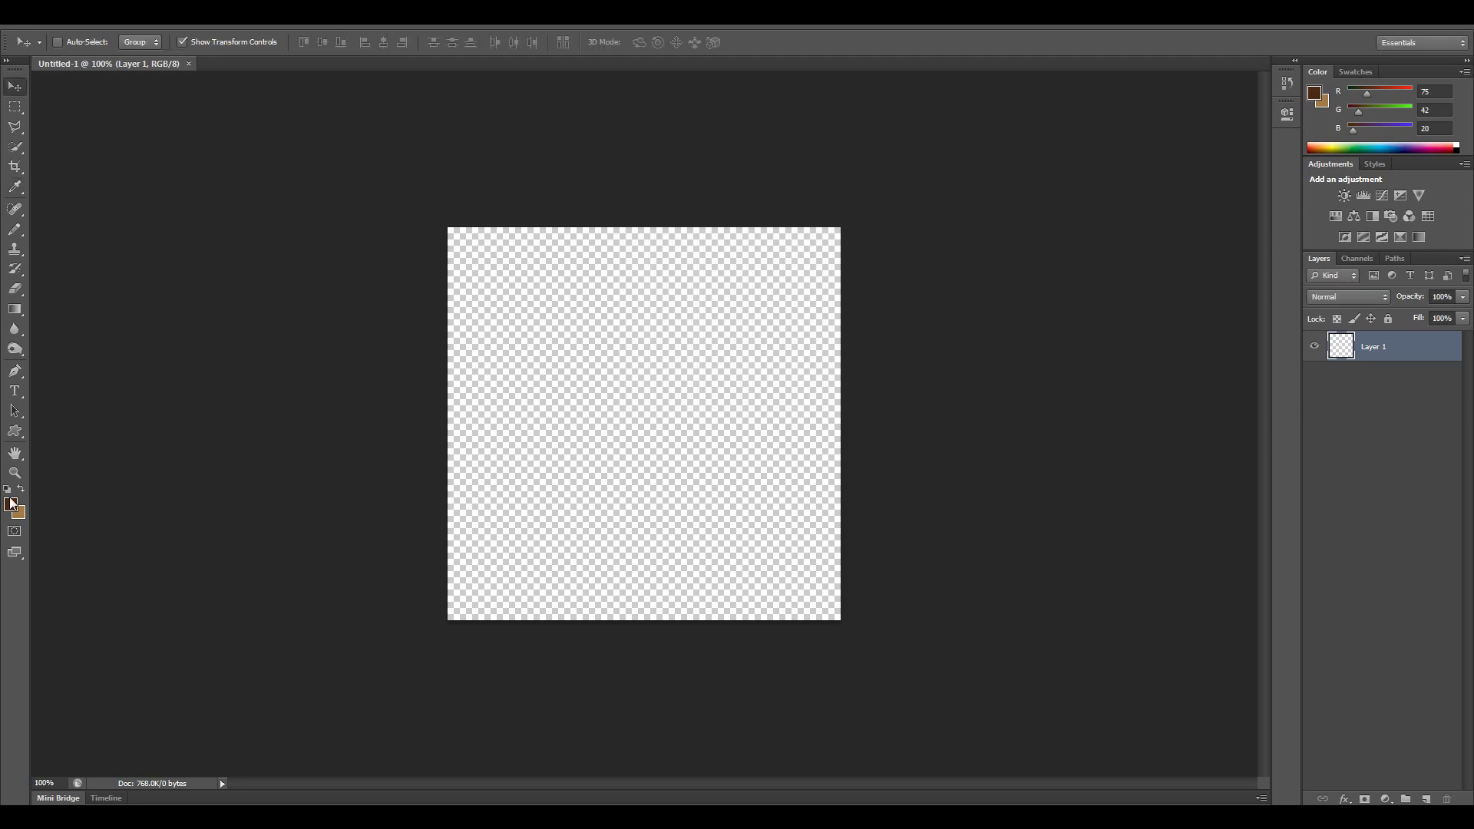
pyautogui.click(23, 492)
pyautogui.click(11, 505)
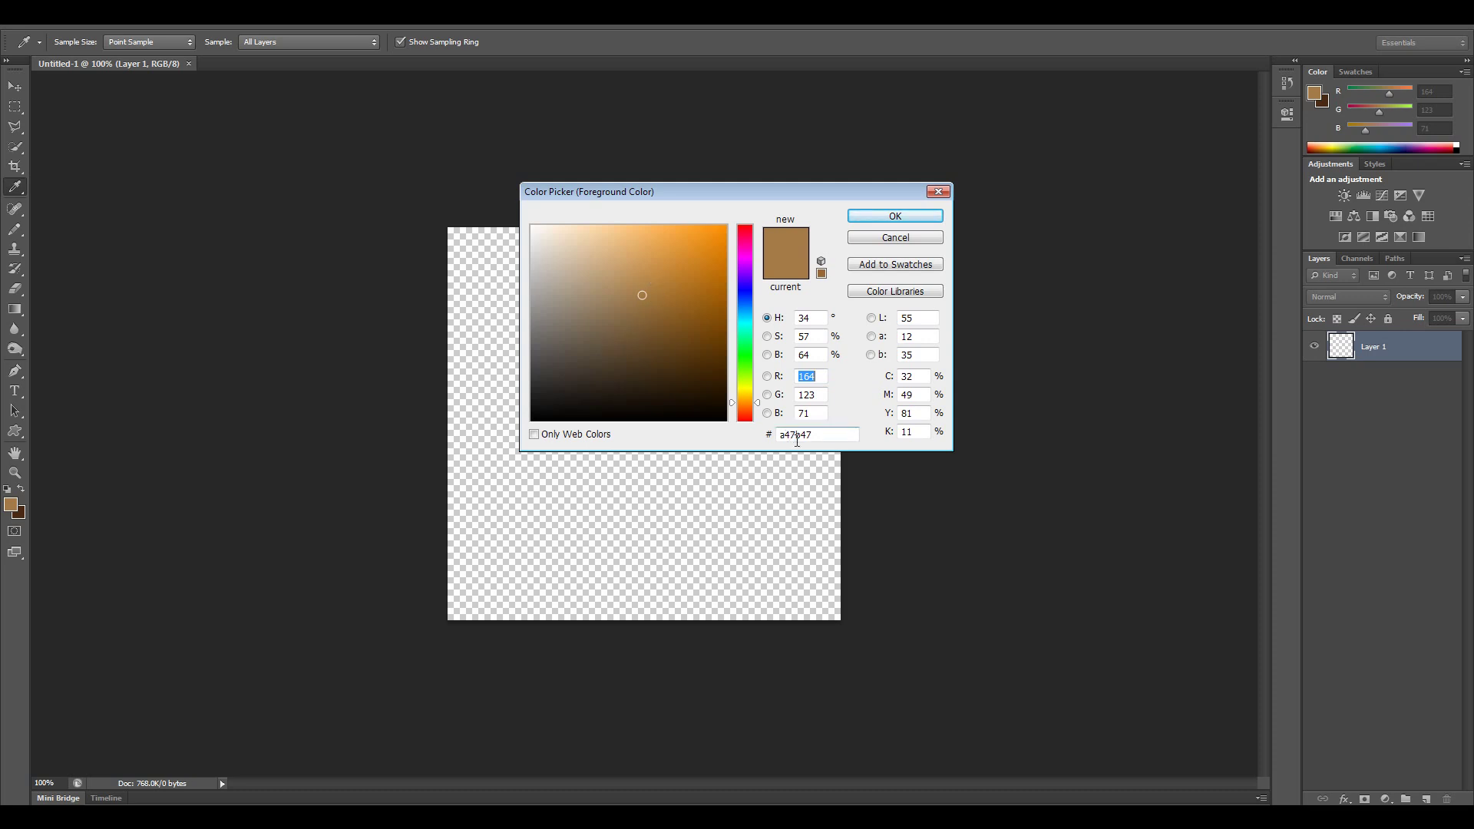
pyautogui.click(895, 217)
pyautogui.press('v')
pyautogui.press('g')
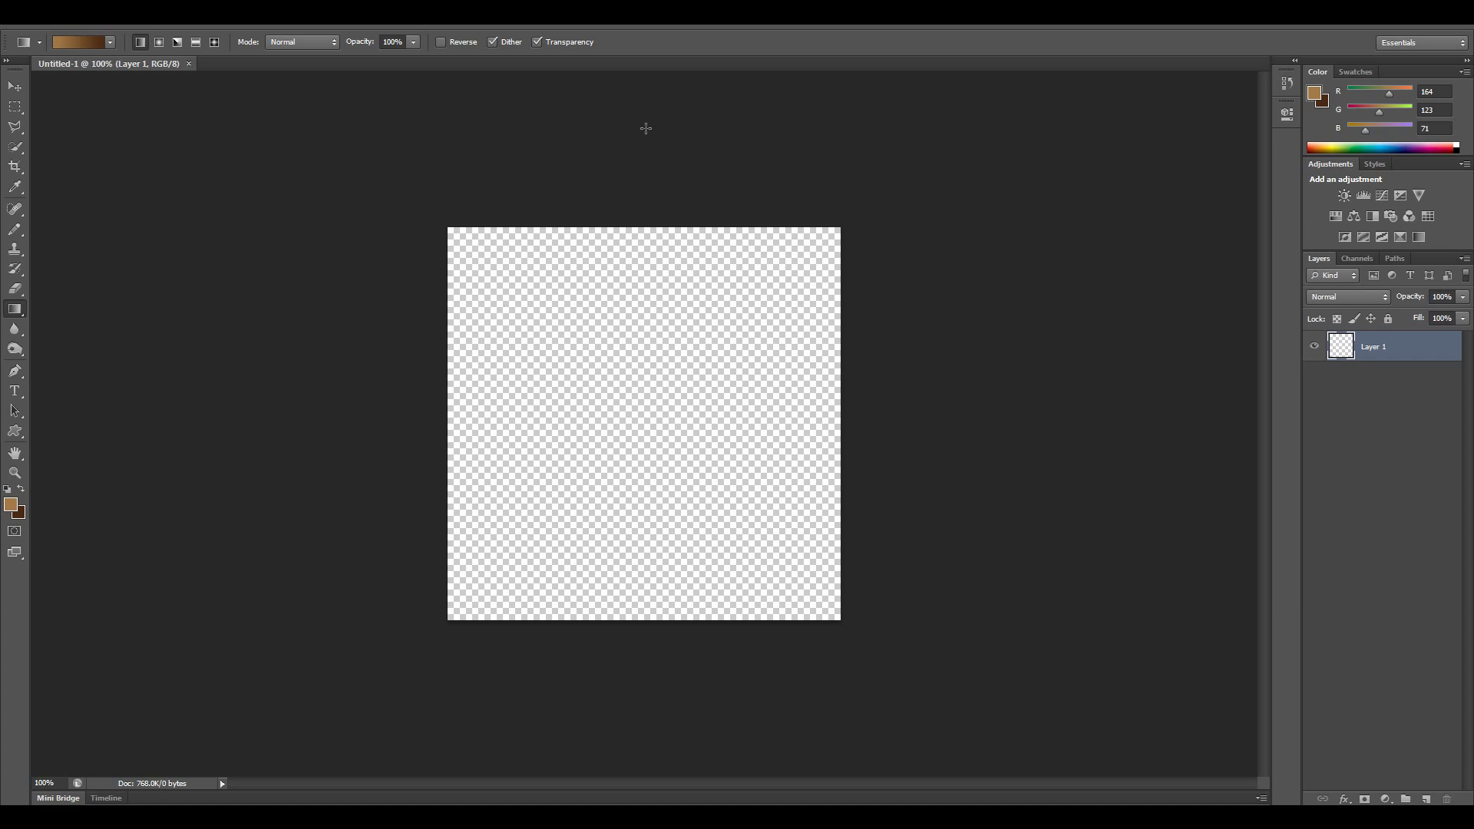
# - Fill Layer 1 with a vertical gradient, dark brown at the top to tan at the bottom
pyautogui.moveTo(646, 128); pyautogui.dragTo(650, 715)
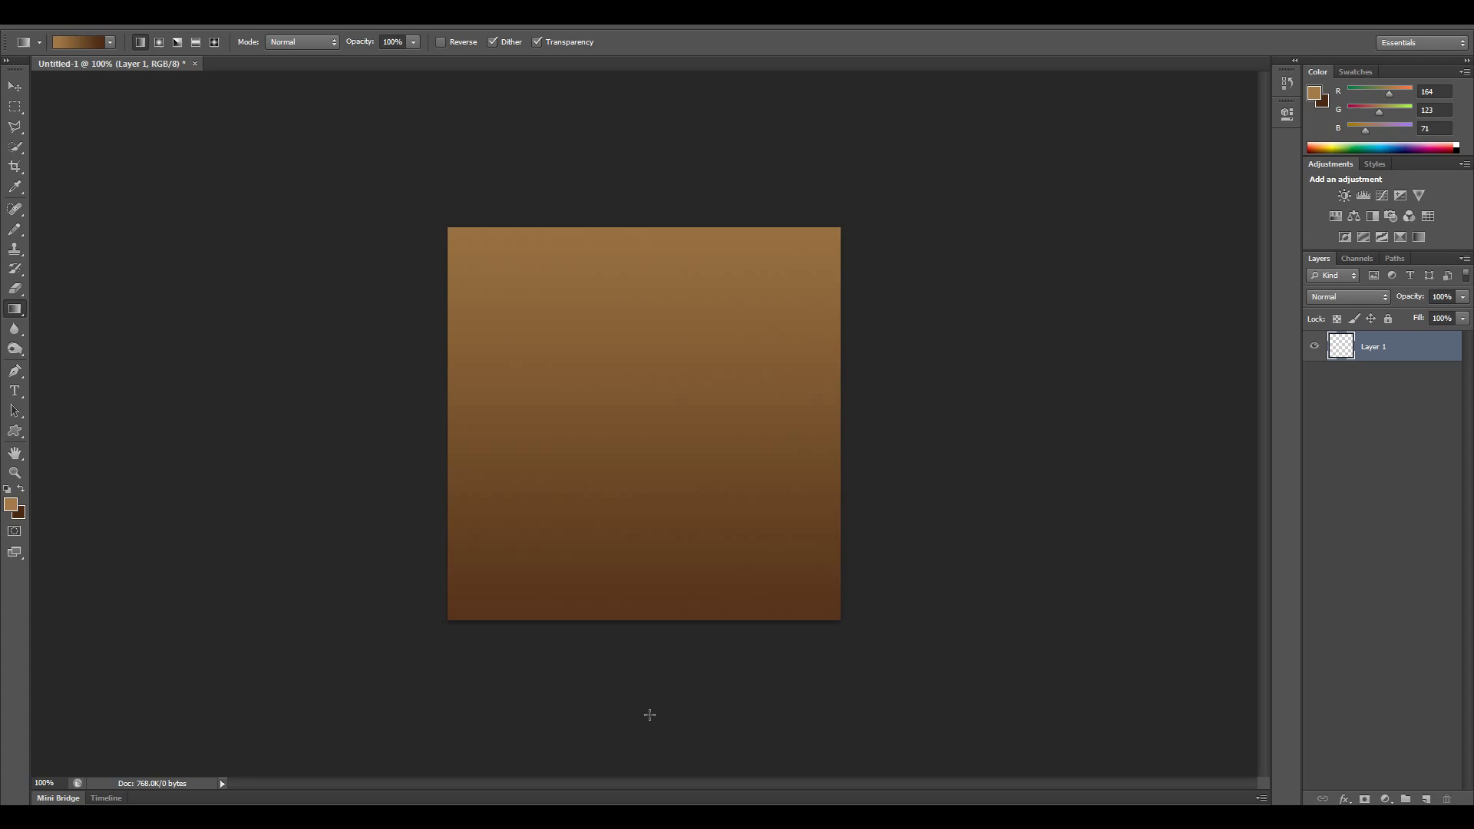
pyautogui.hotkey('ctrl', 'z')
pyautogui.press('x')
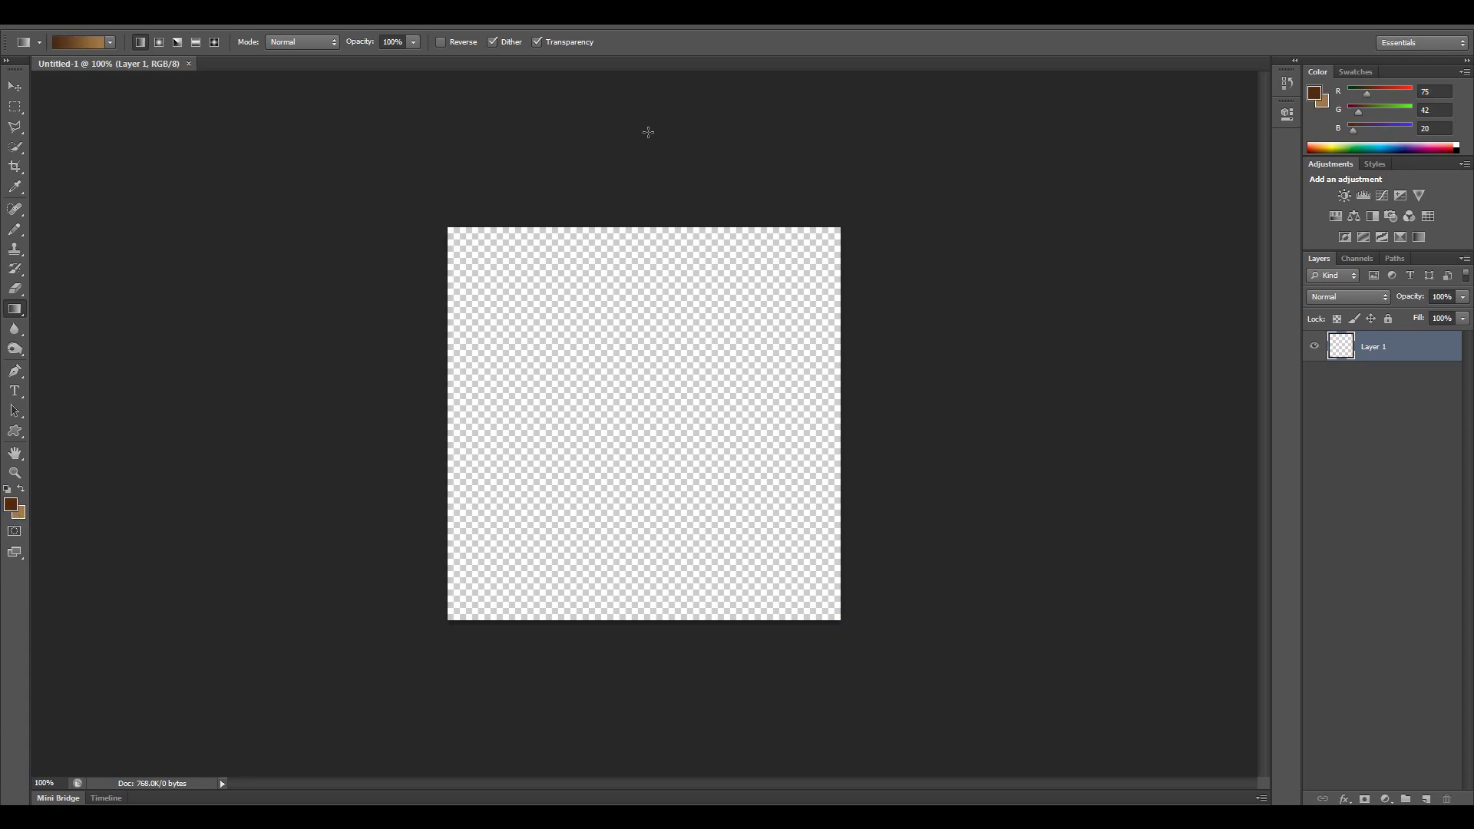
pyautogui.moveTo(644, 131); pyautogui.dragTo(644, 793)
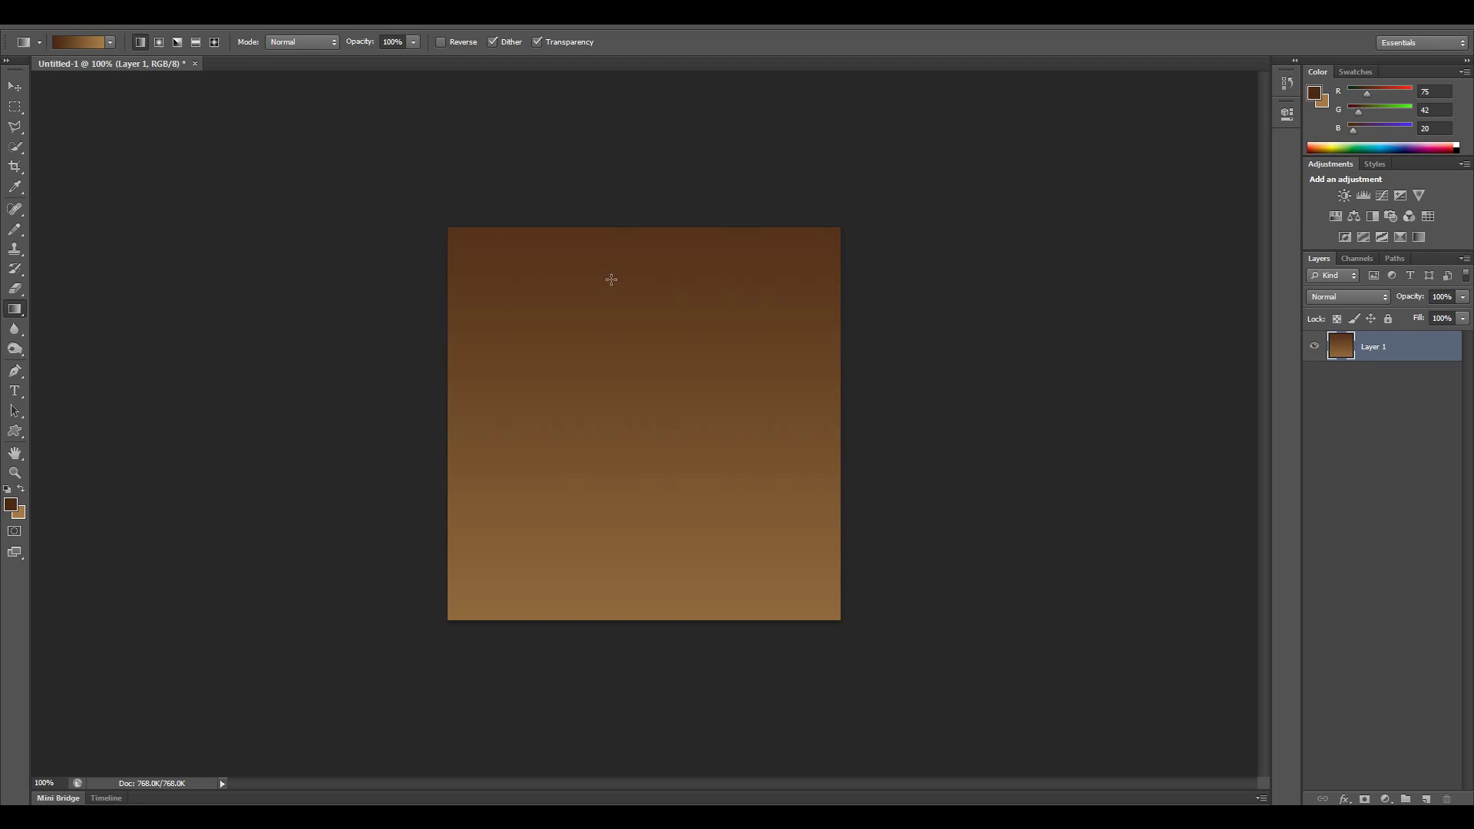
# - Apply the Stained Glass texture with Light Intensity 5, Cell Size 30, Border Thickness 20
pyautogui.click(249, 13)
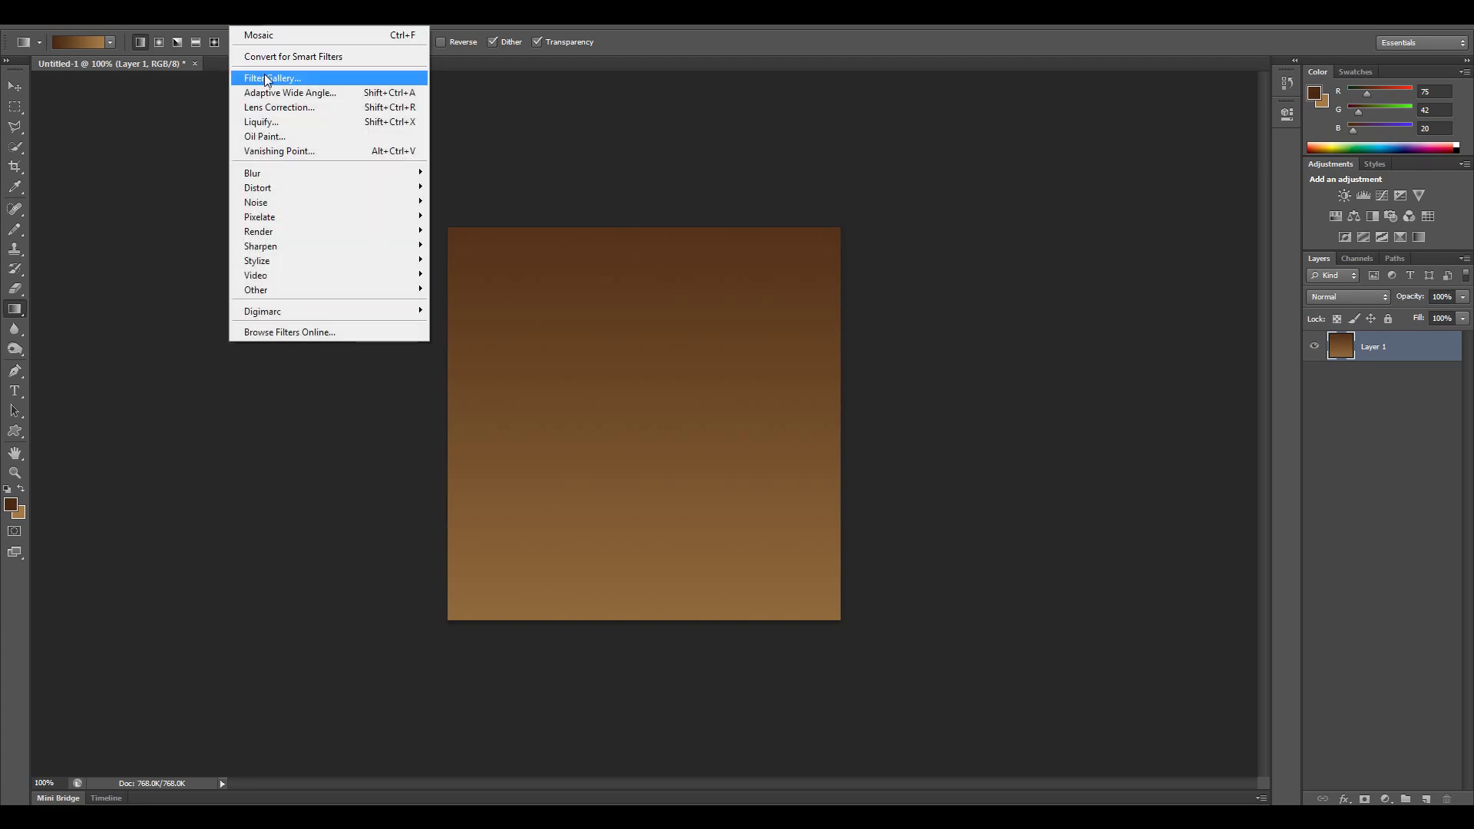
pyautogui.click(268, 80)
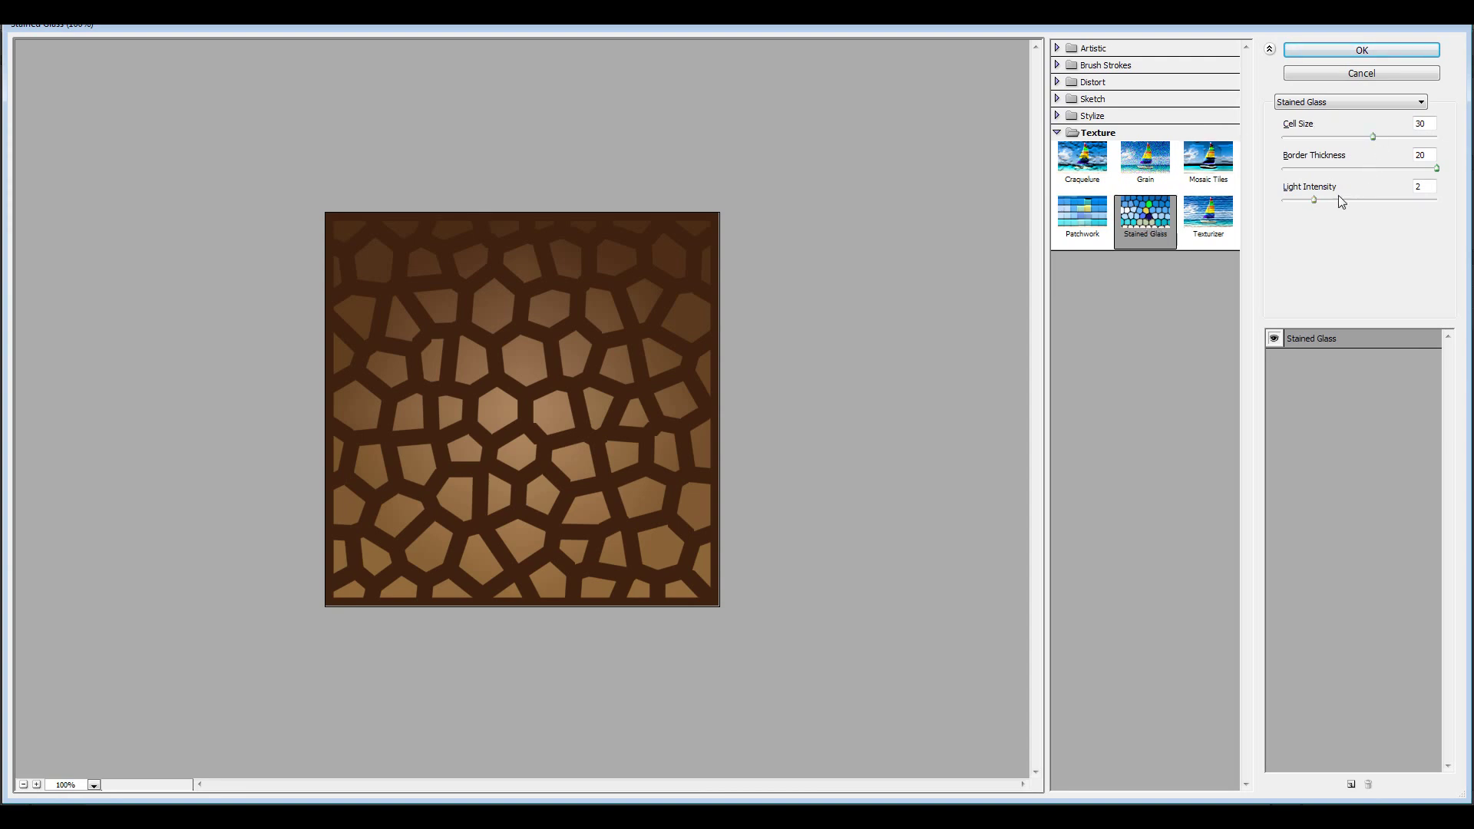
pyautogui.moveTo(1314, 200)
pyautogui.mouseDown()
pyautogui.moveTo(1454, 204)
pyautogui.moveTo(1330, 218)
pyautogui.mouseUp()
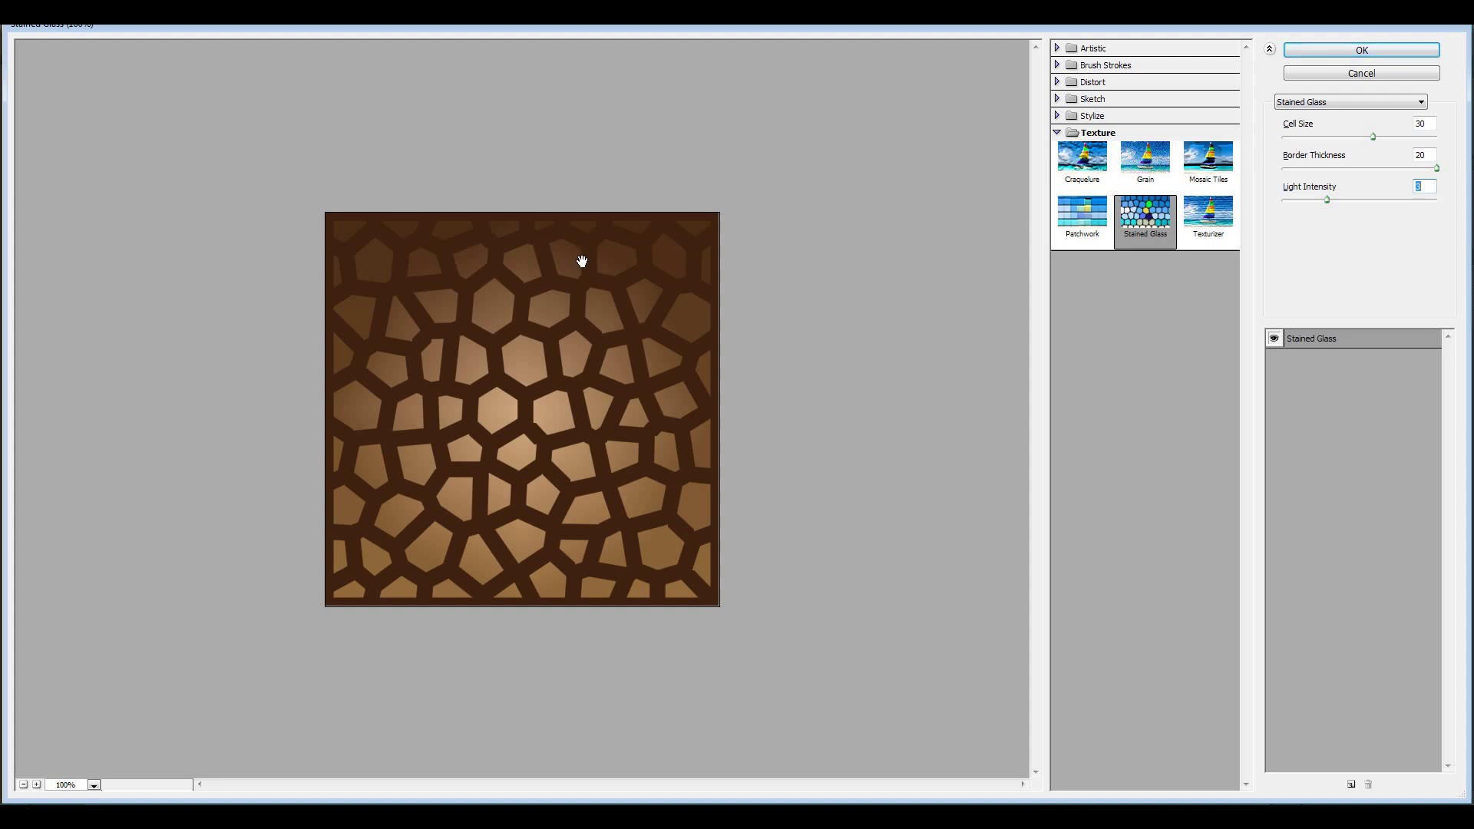
pyautogui.click(1373, 54)
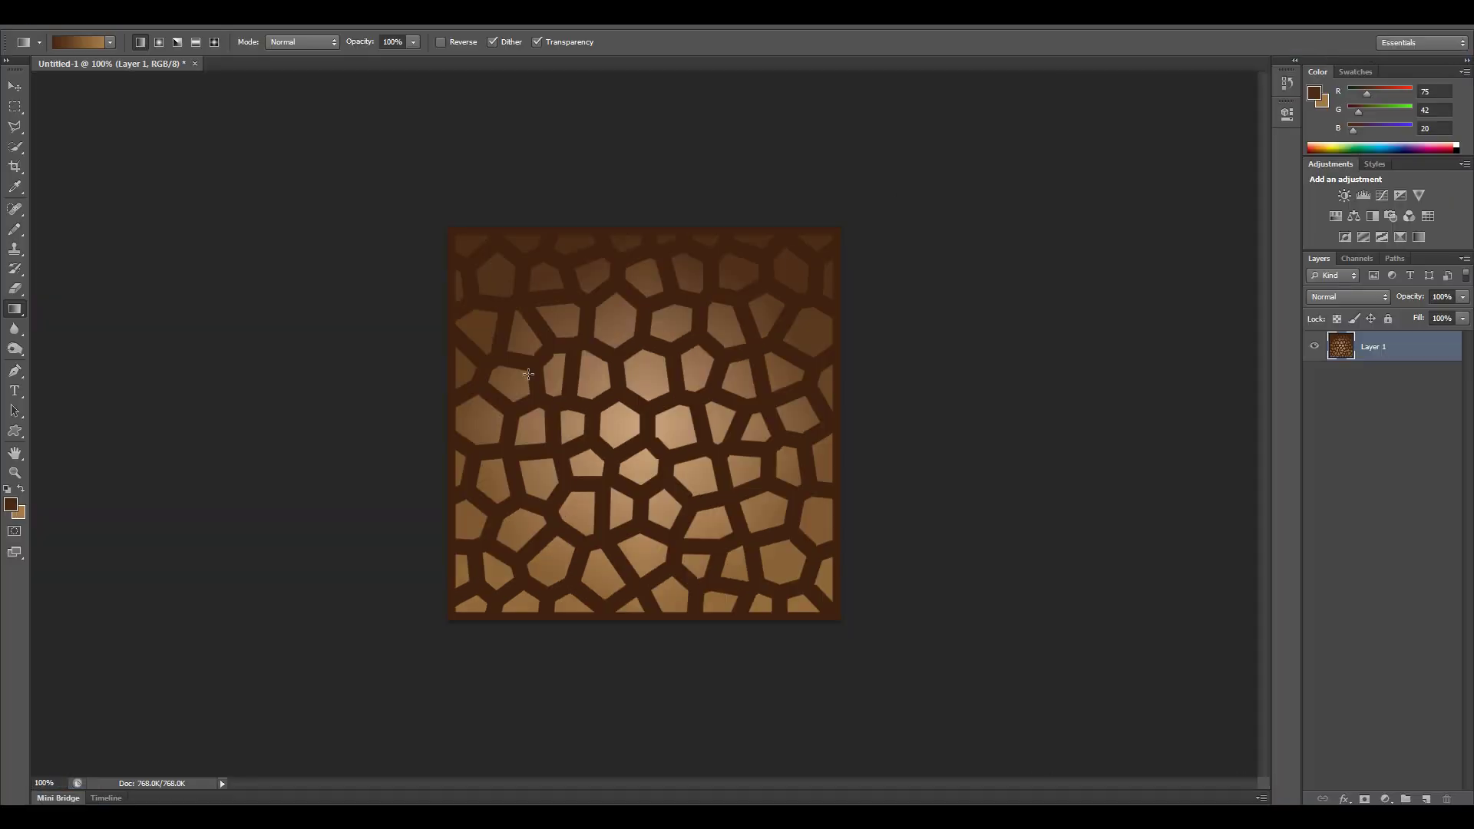
# - Pixelate the layer with a Mosaic filter at Cell Size 37 square
pyautogui.hotkey('alt', 't')
pyautogui.moveTo(287, 214)
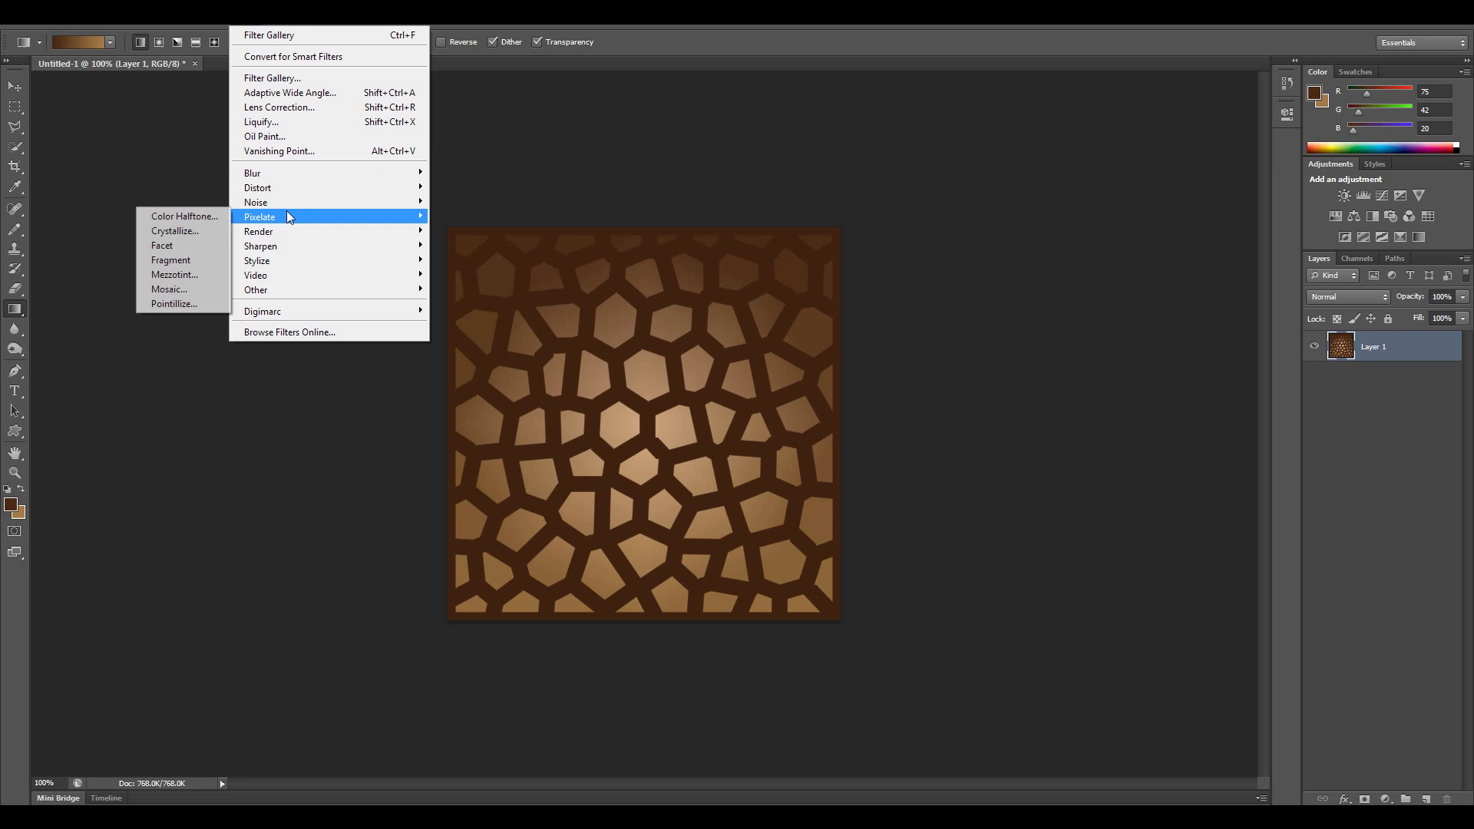
pyautogui.click(177, 285)
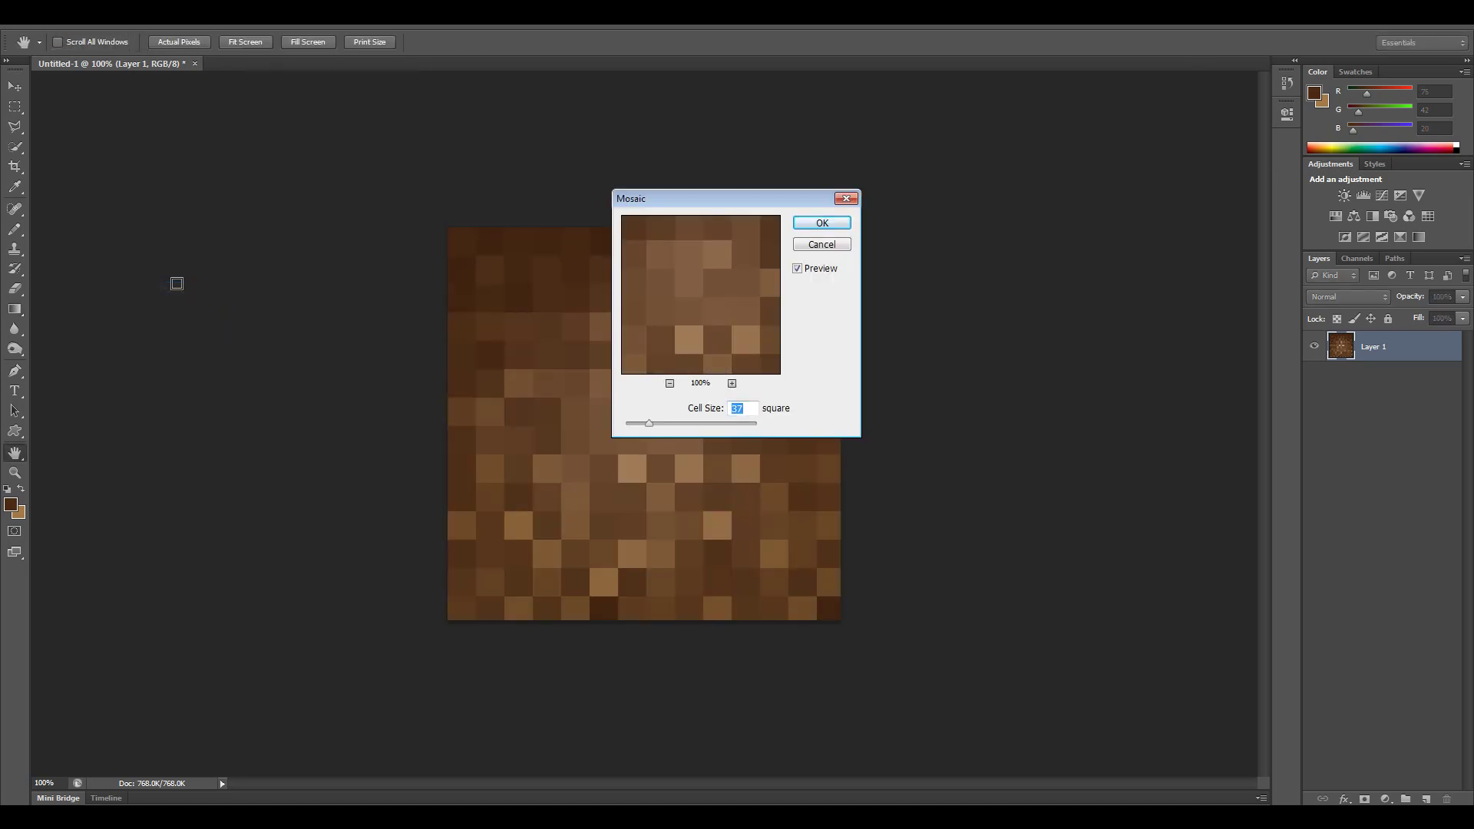
pyautogui.moveTo(754, 198); pyautogui.dragTo(1031, 189)
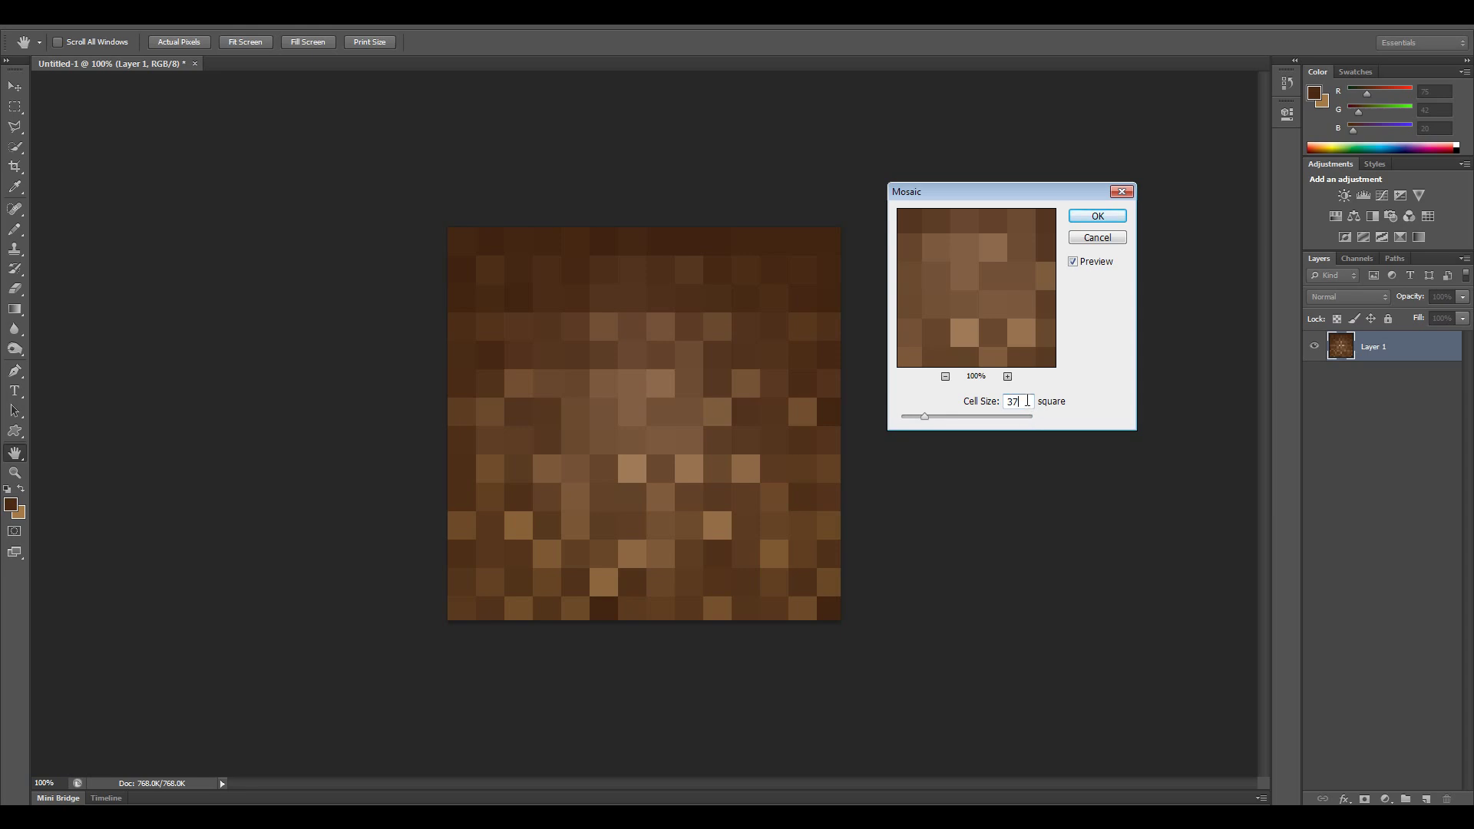
pyautogui.press('BackSpace')
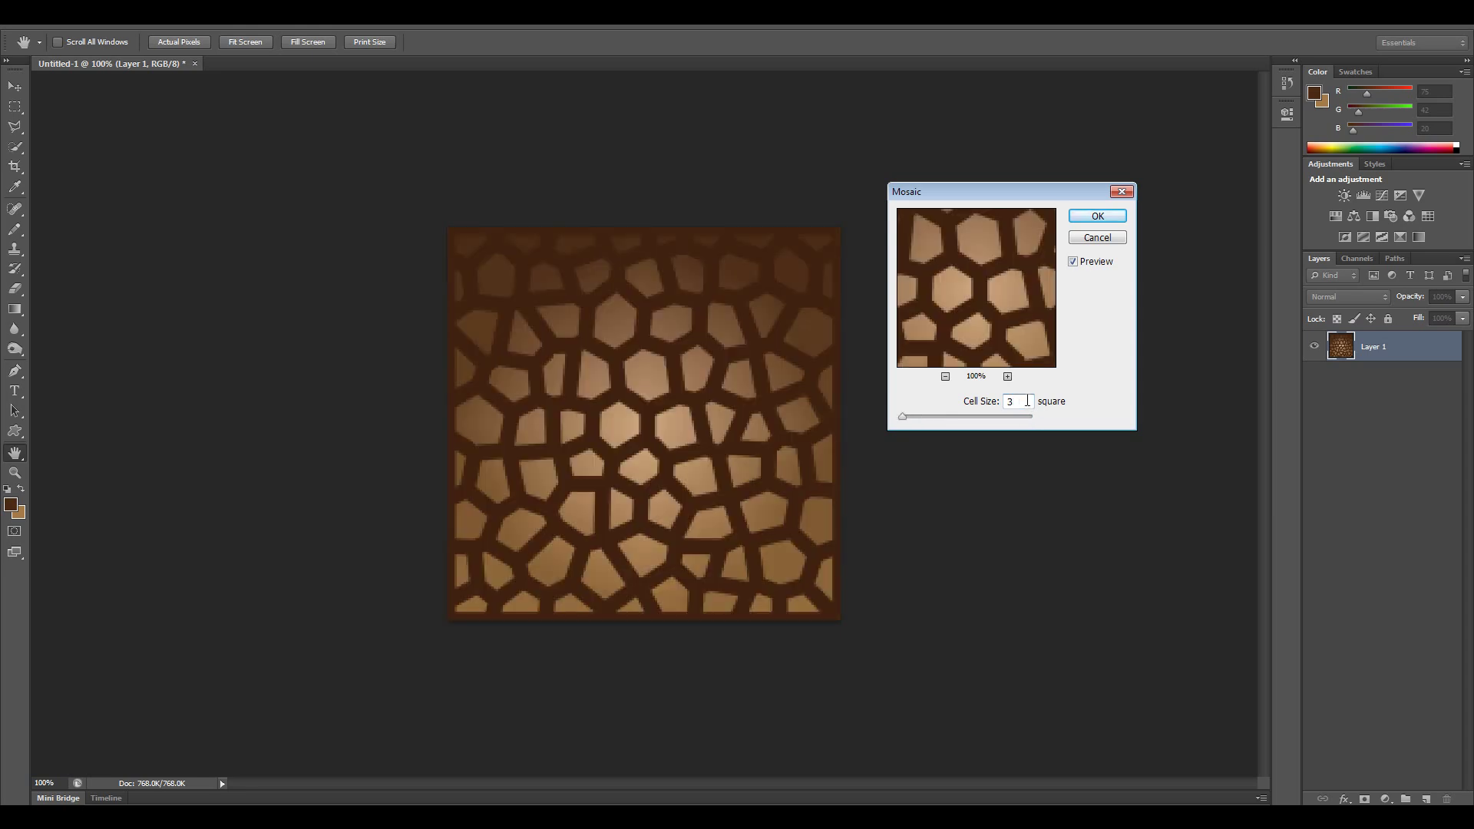
pyautogui.write('40')
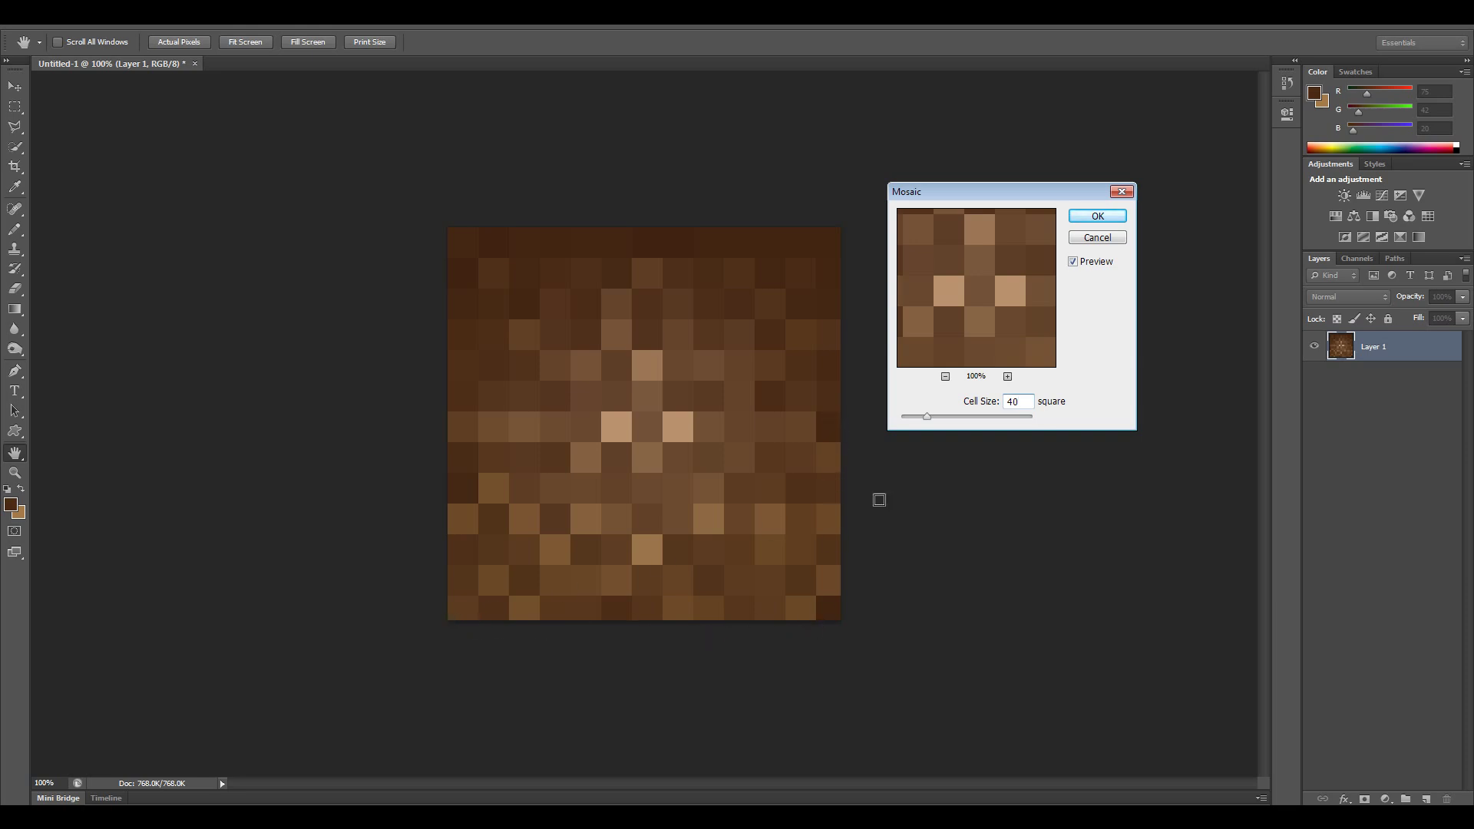
pyautogui.press('Up')
pyautogui.press('Up')
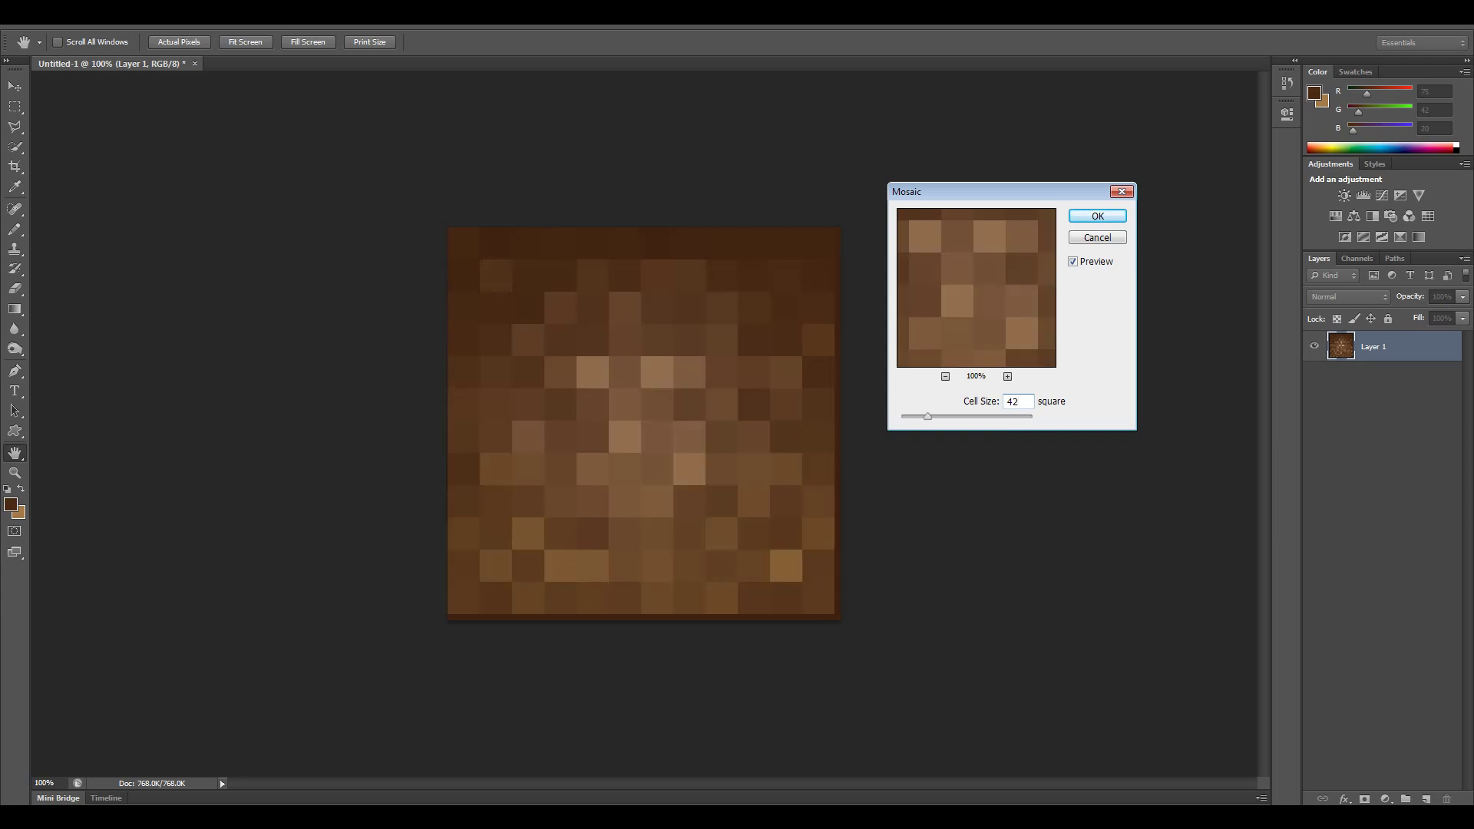
pyautogui.write('1')
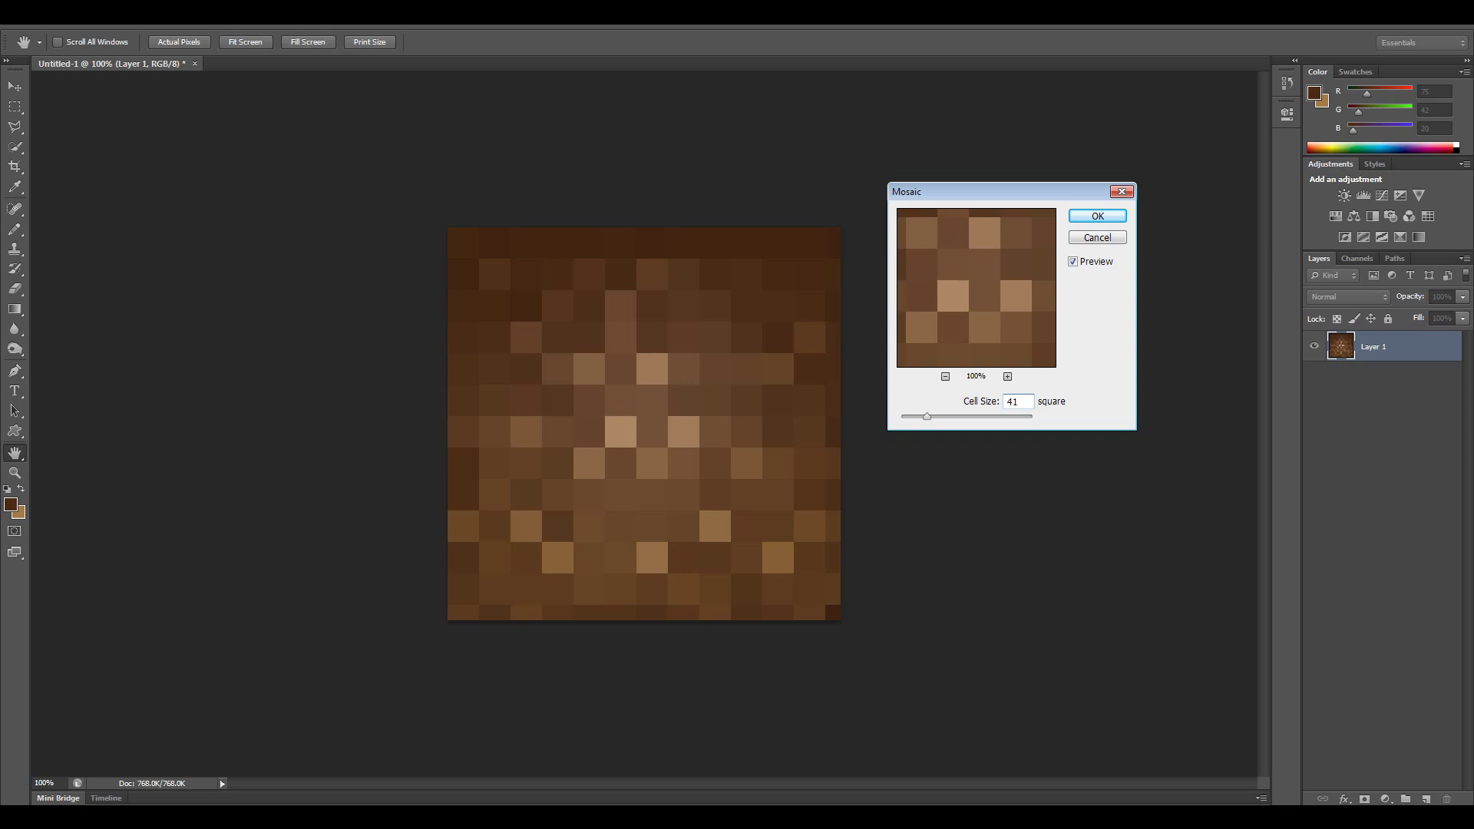
pyautogui.press('BackSpace')
pyautogui.write('9')
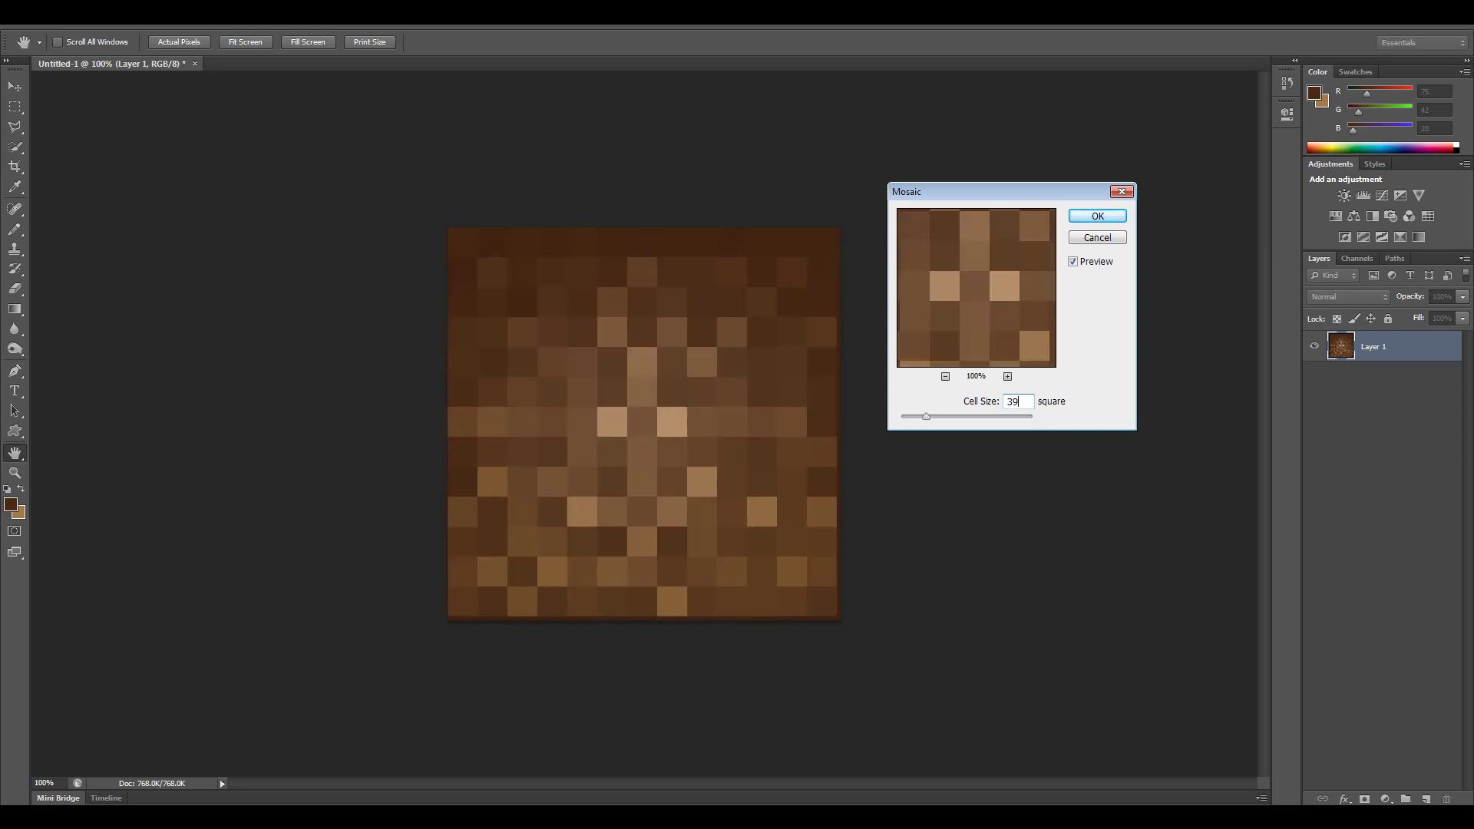
pyautogui.press('BackSpace')
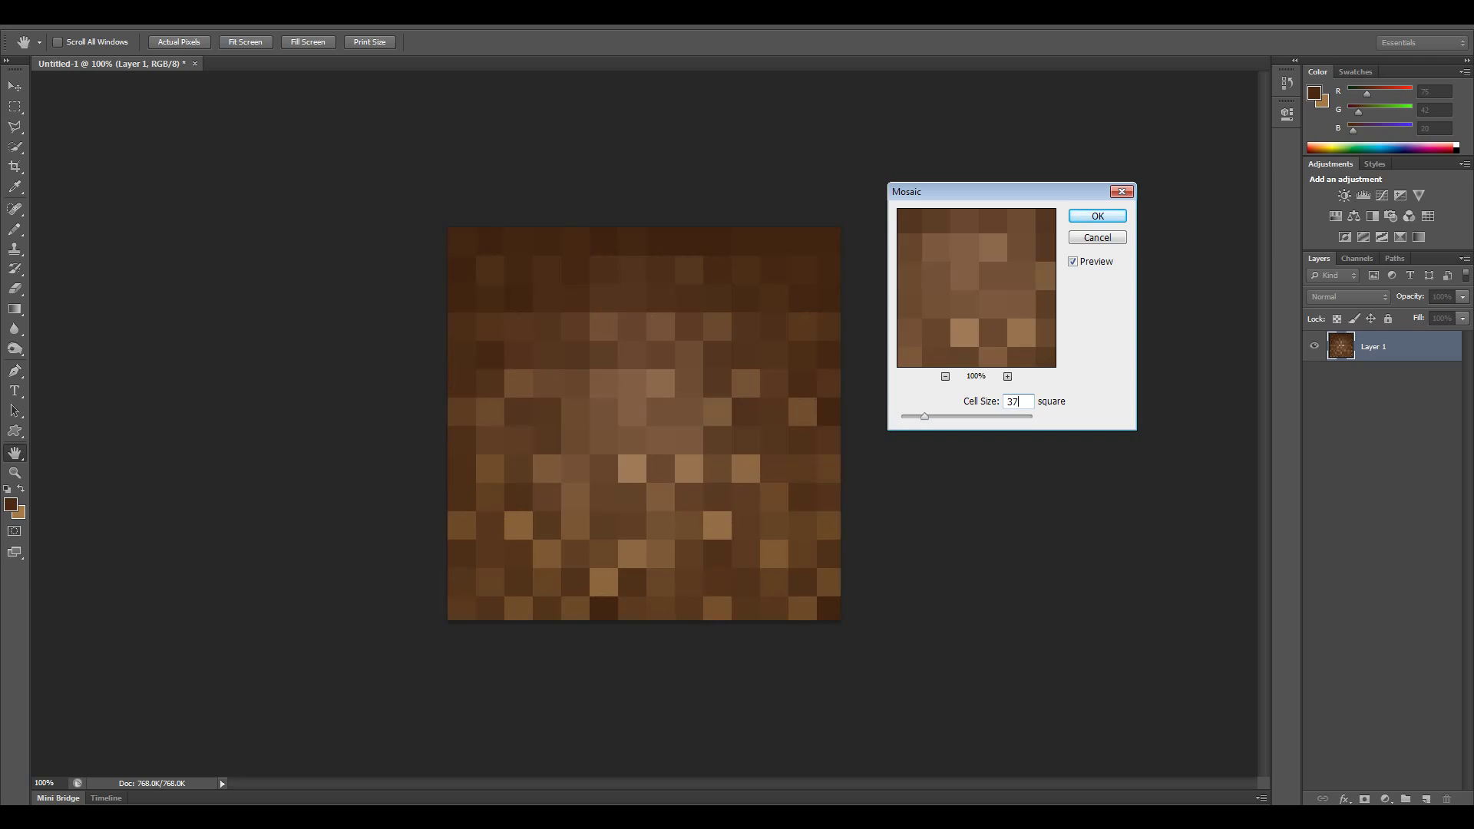
pyautogui.press('g')
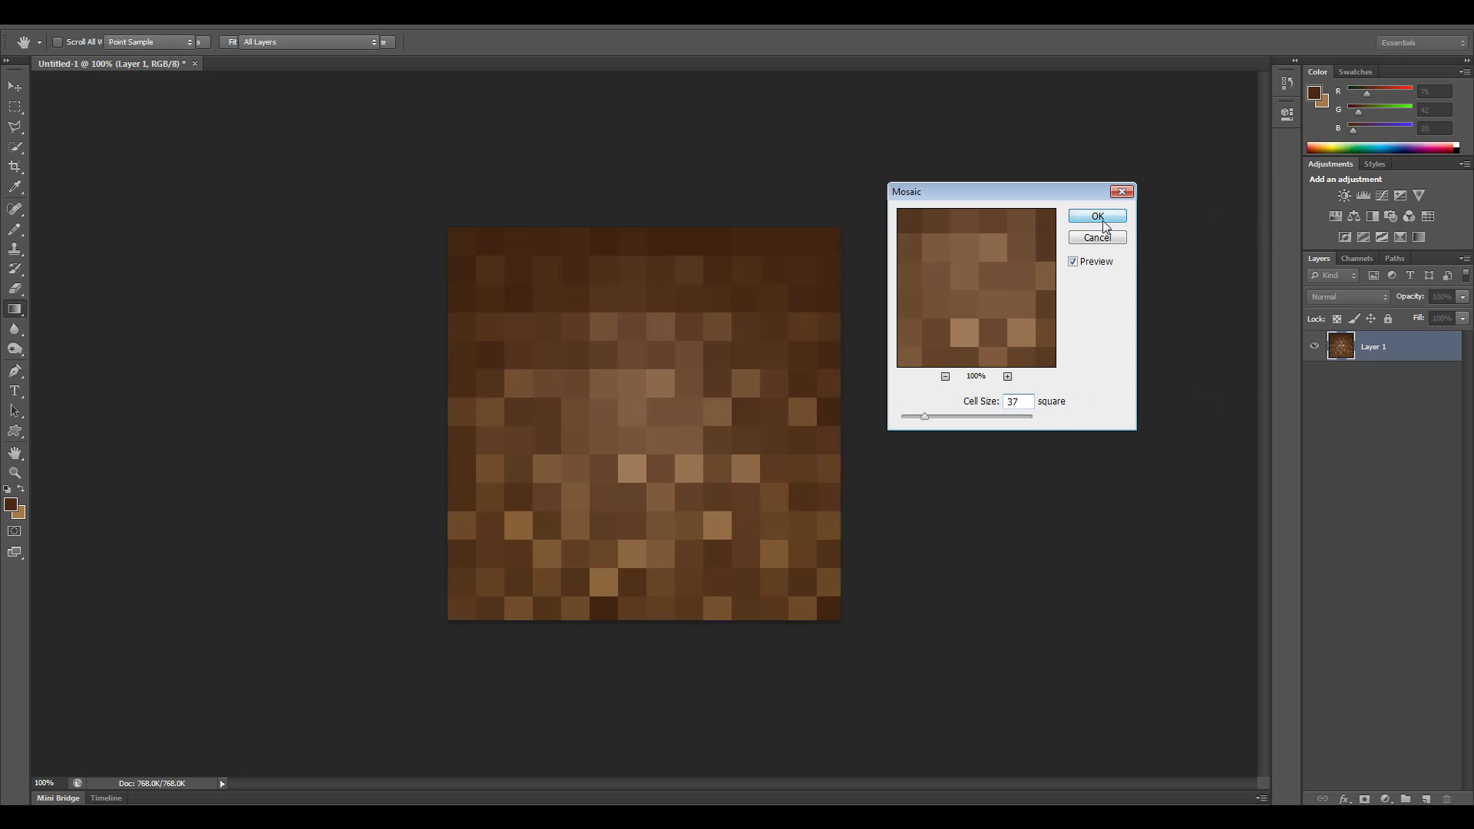
pyautogui.click(1097, 216)
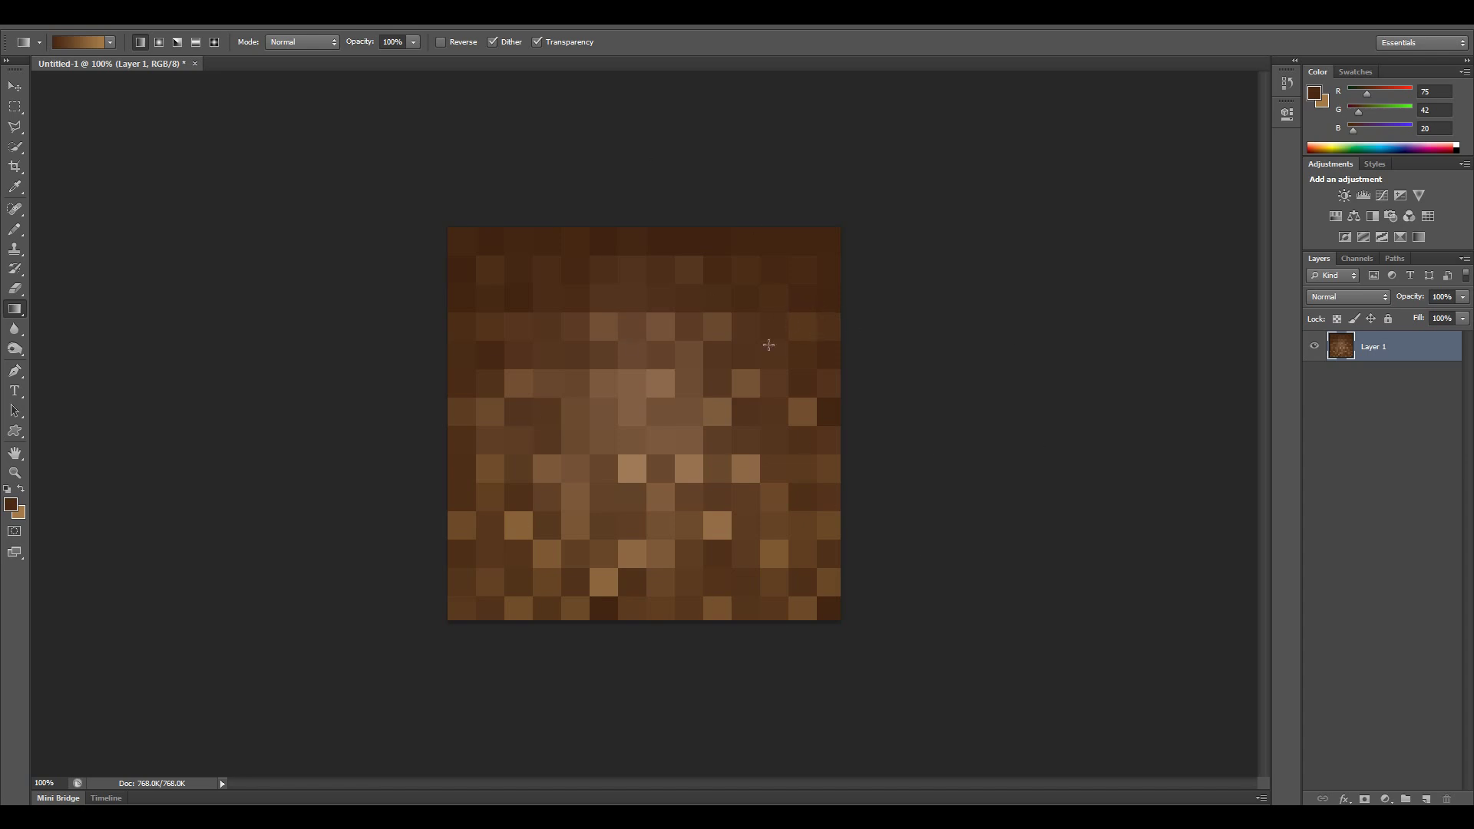
# - Zoom in and marquee-select the top two pixel rows of the dirt texture
pyautogui.press('z')
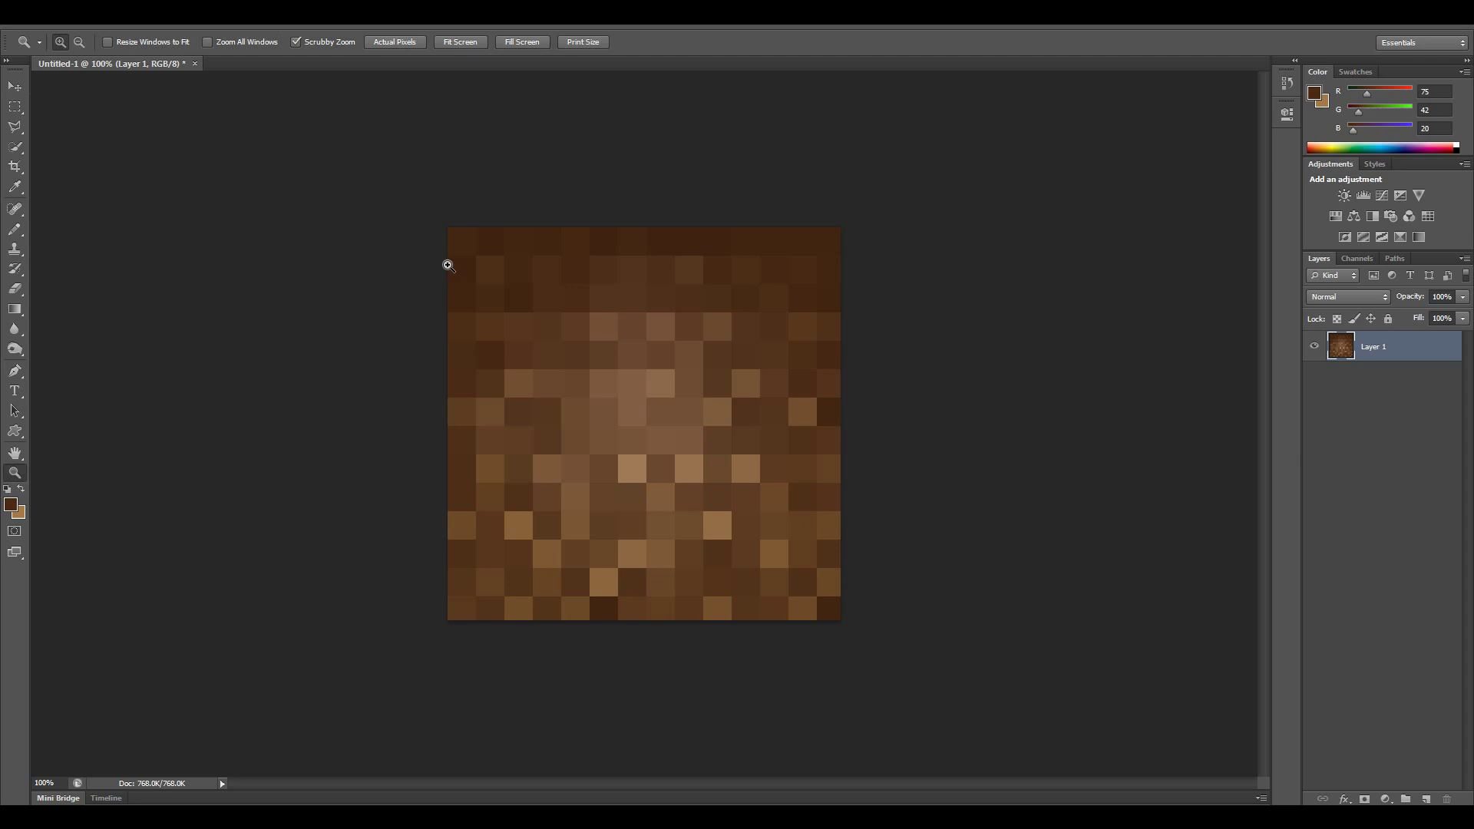
pyautogui.moveTo(448, 265); pyautogui.dragTo(457, 296)
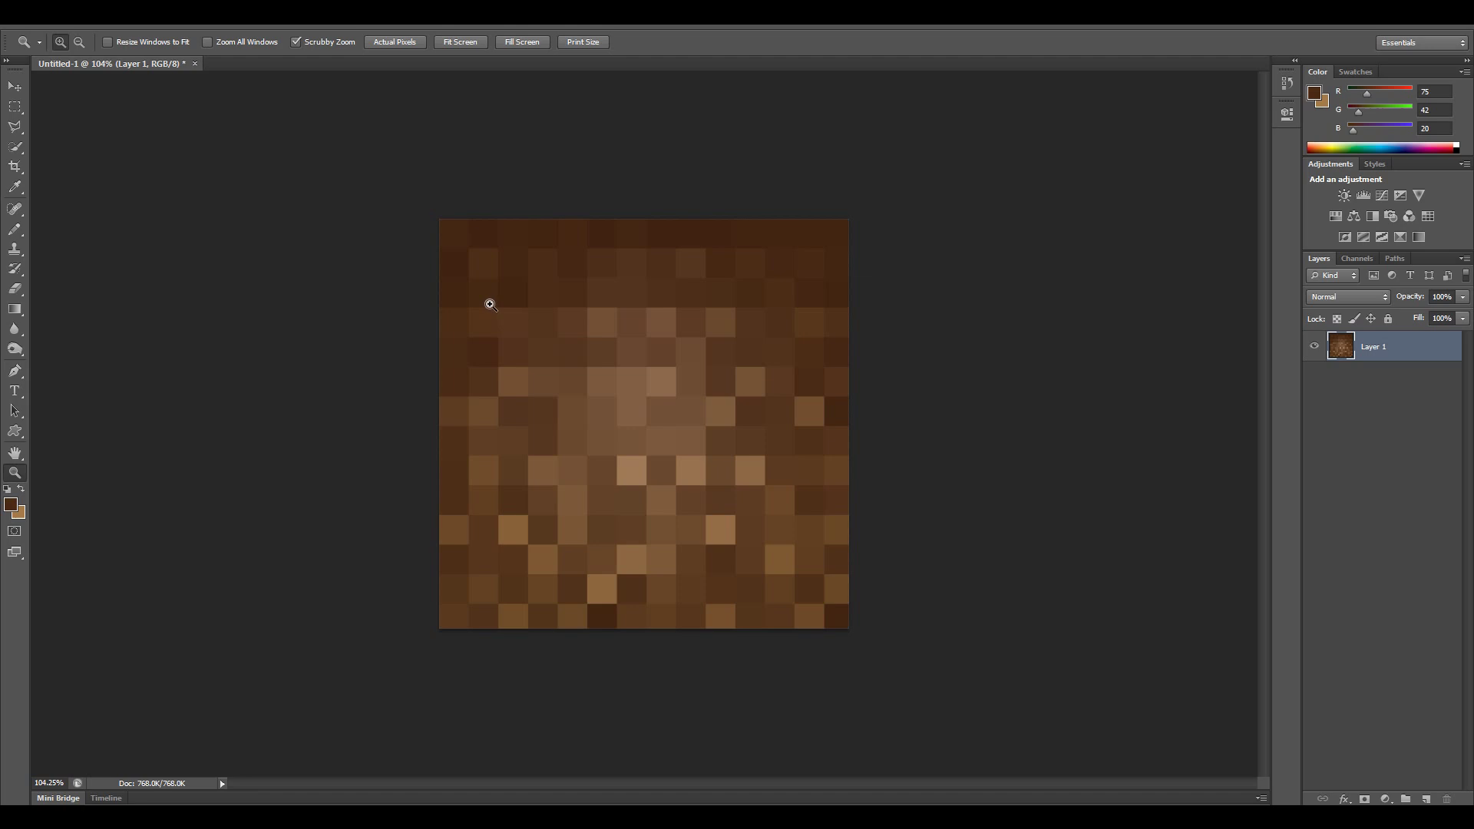
pyautogui.press('m')
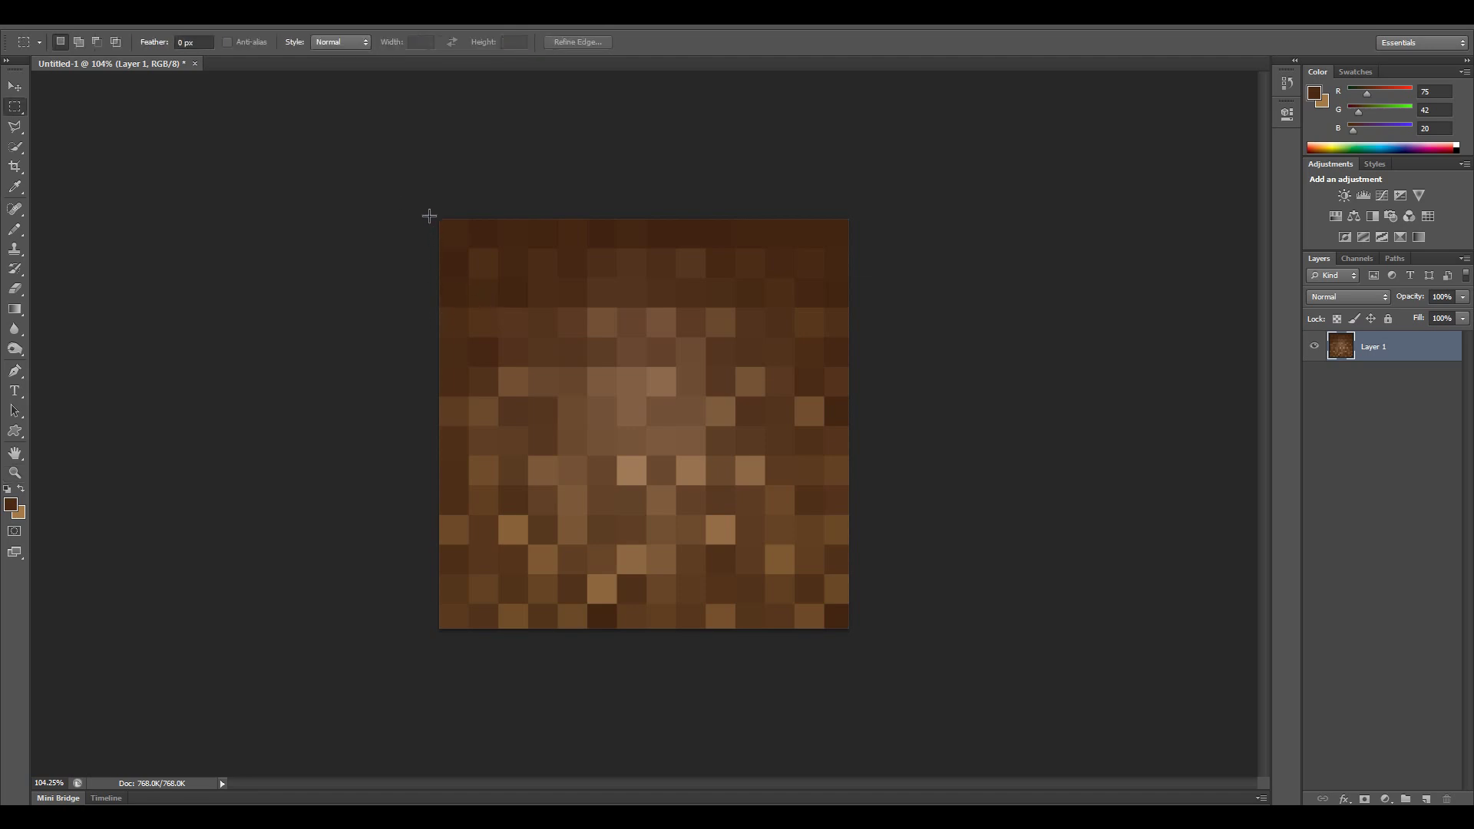
pyautogui.press('z')
pyautogui.moveTo(438, 228); pyautogui.dragTo(533, 323)
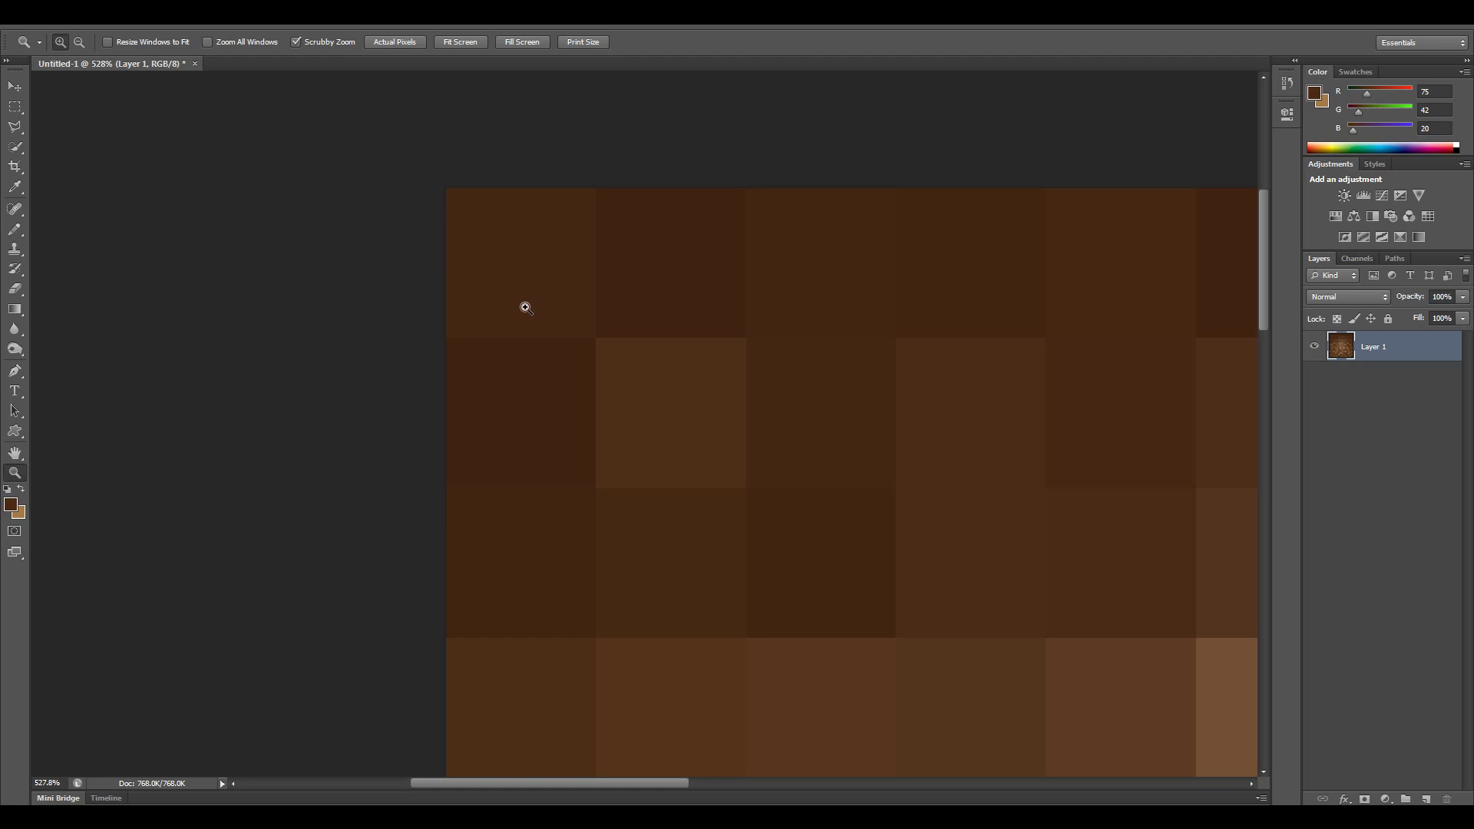
pyautogui.press('m')
pyautogui.moveTo(361, 147); pyautogui.dragTo(1096, 634)
pyautogui.press('z')
pyautogui.moveTo(937, 615); pyautogui.dragTo(842, 539)
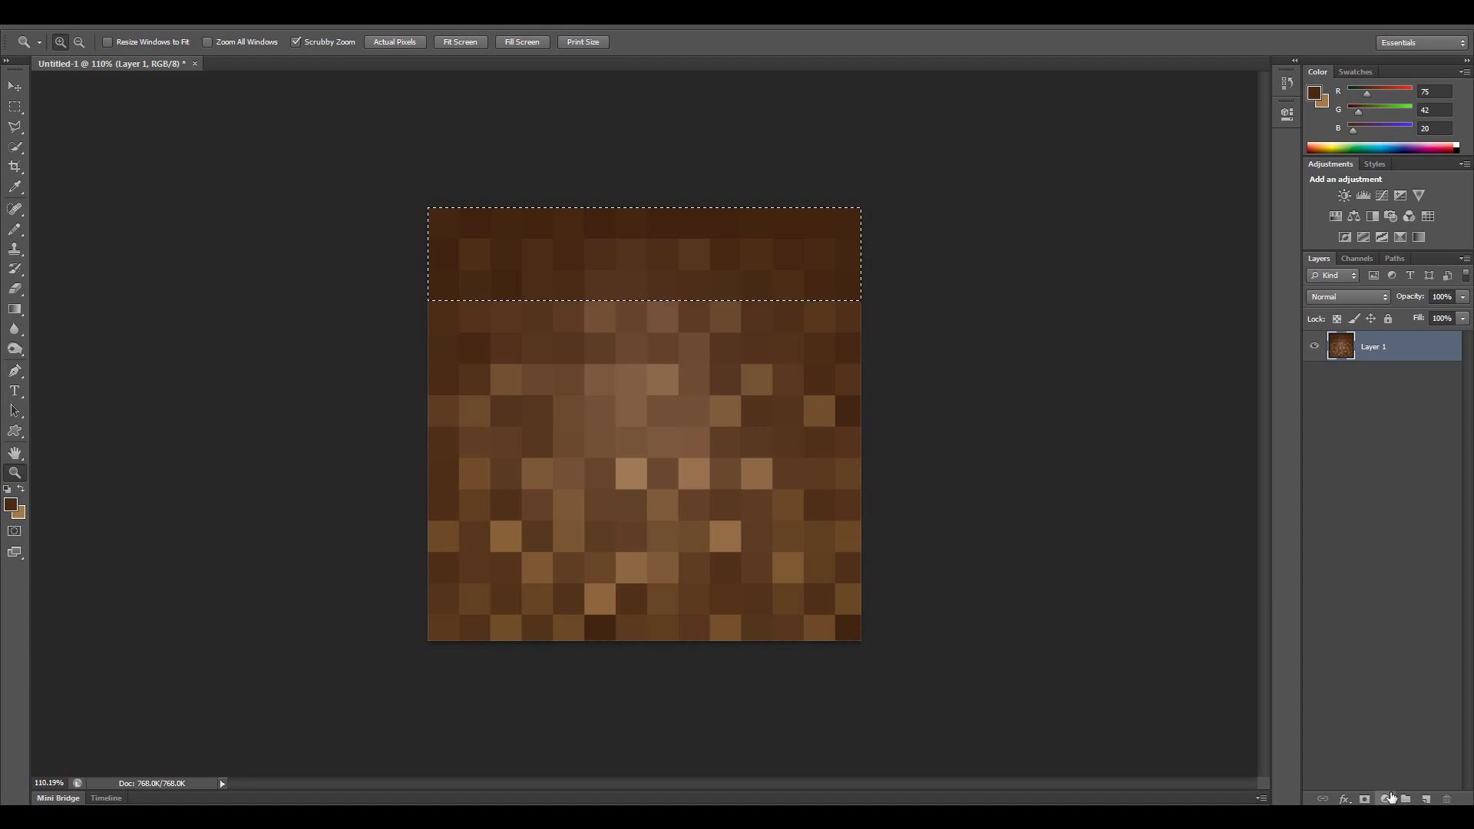
# - Add a Hue/Saturation adjustment with Hue +62 and Saturation +45 to green the top strip
pyautogui.click(1385, 799)
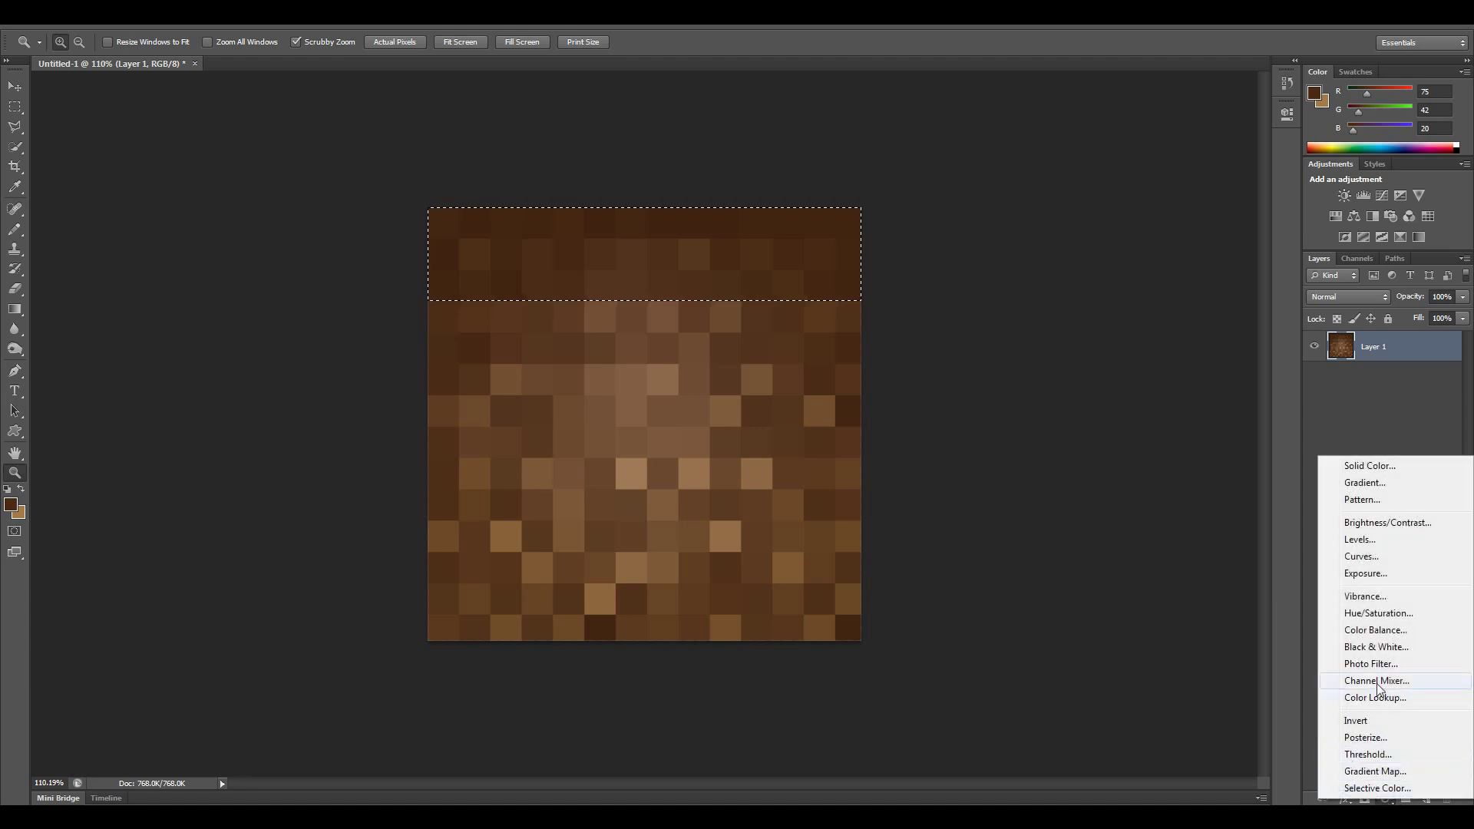
pyautogui.click(1377, 613)
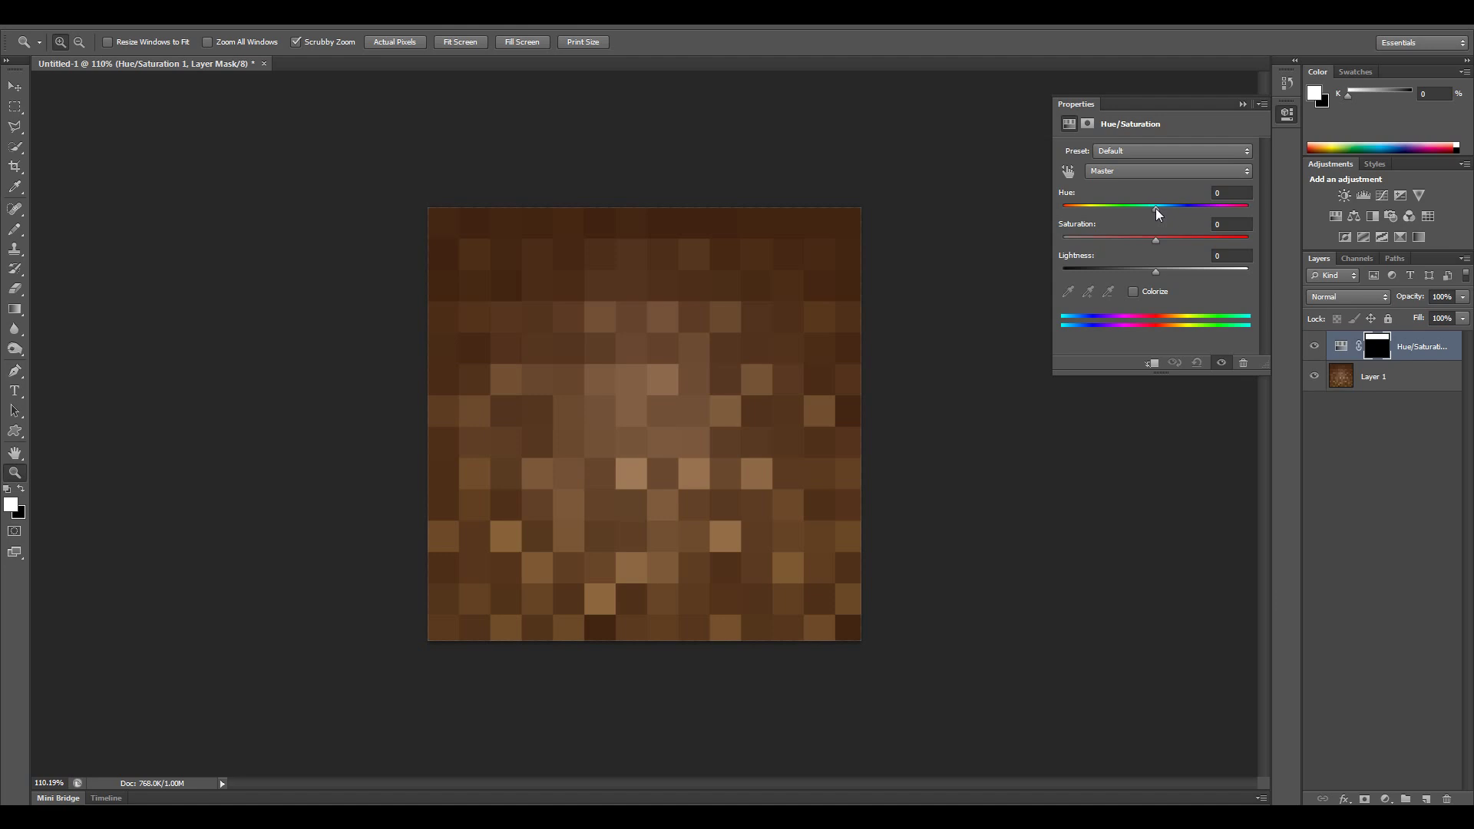
pyautogui.moveTo(1154, 209); pyautogui.dragTo(1203, 211)
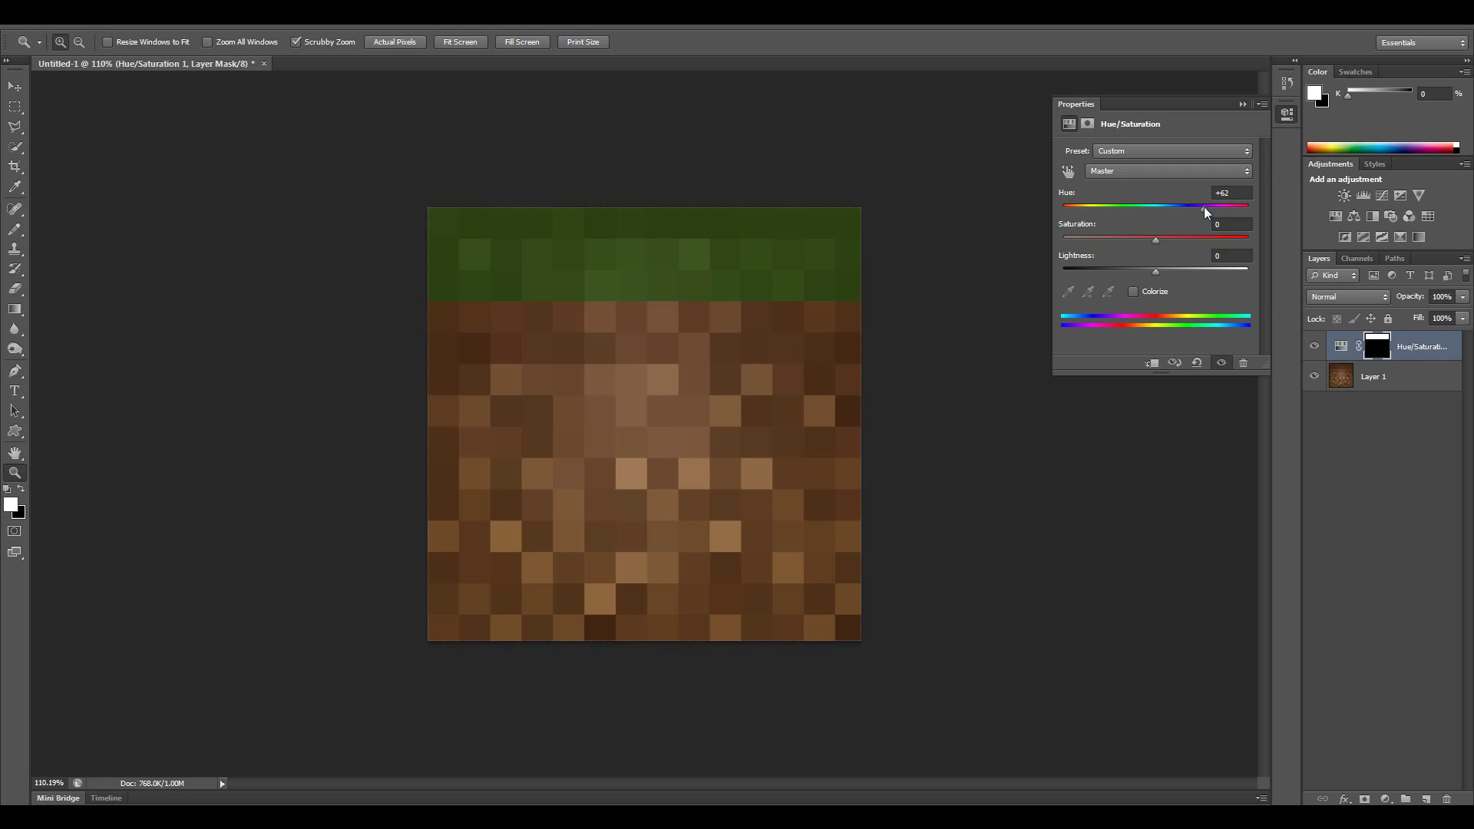
pyautogui.moveTo(1176, 242); pyautogui.dragTo(1196, 242)
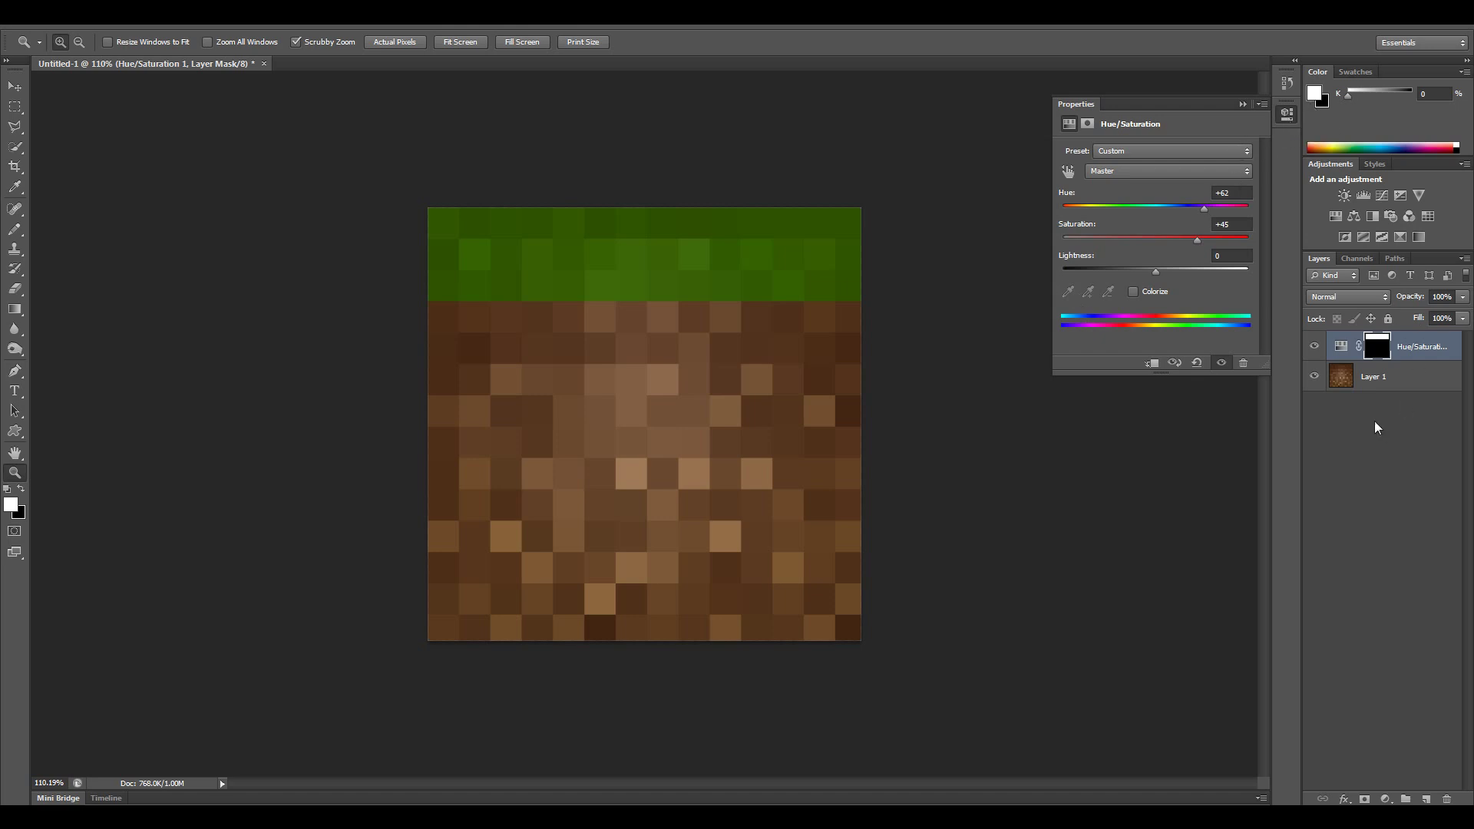
pyautogui.moveTo(564, 305); pyautogui.dragTo(594, 328)
pyautogui.moveTo(314, 227); pyautogui.dragTo(344, 257)
pyautogui.press('b')
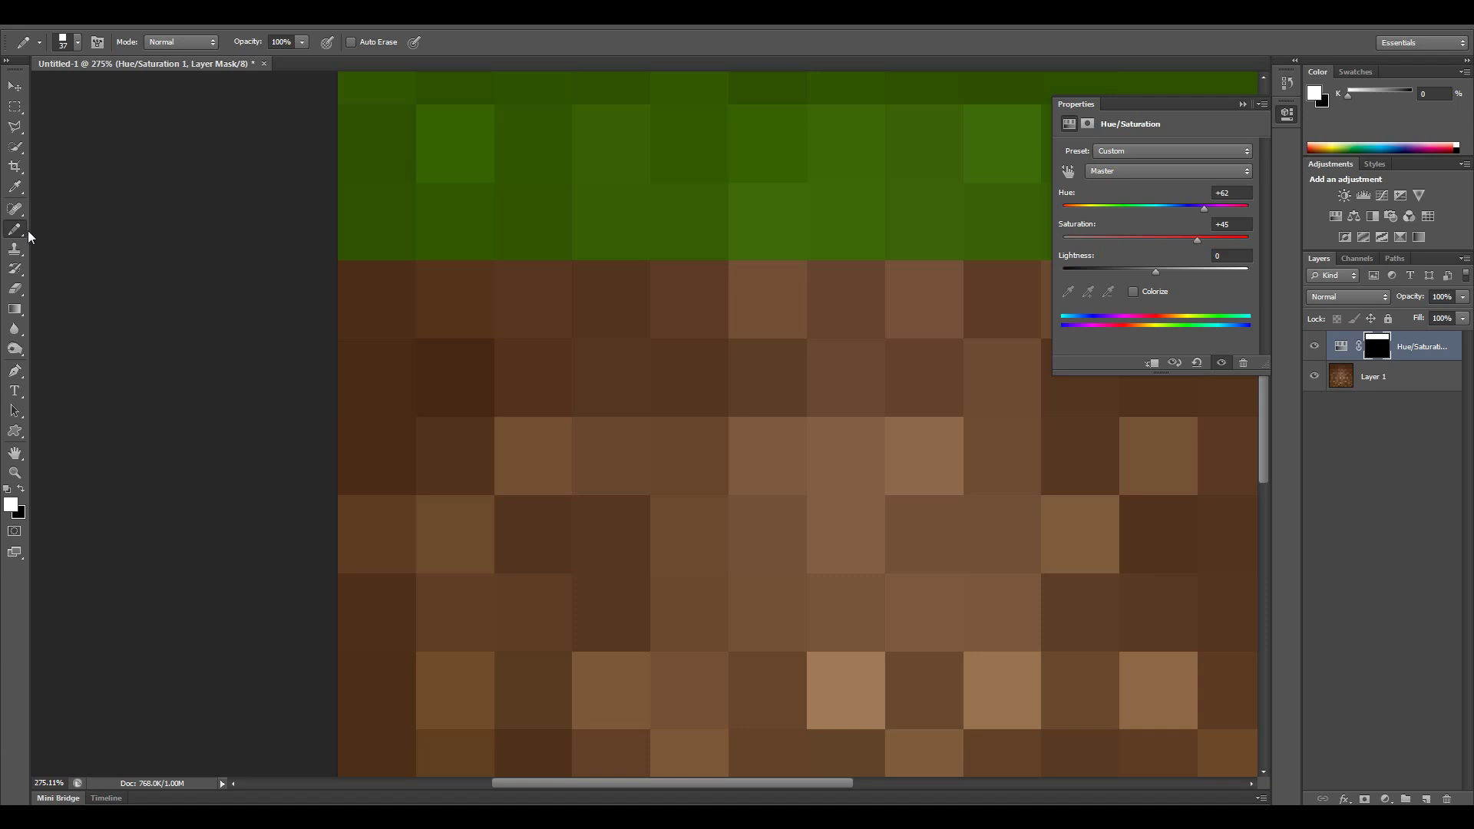
pyautogui.click(77, 44)
pyautogui.click(198, 68)
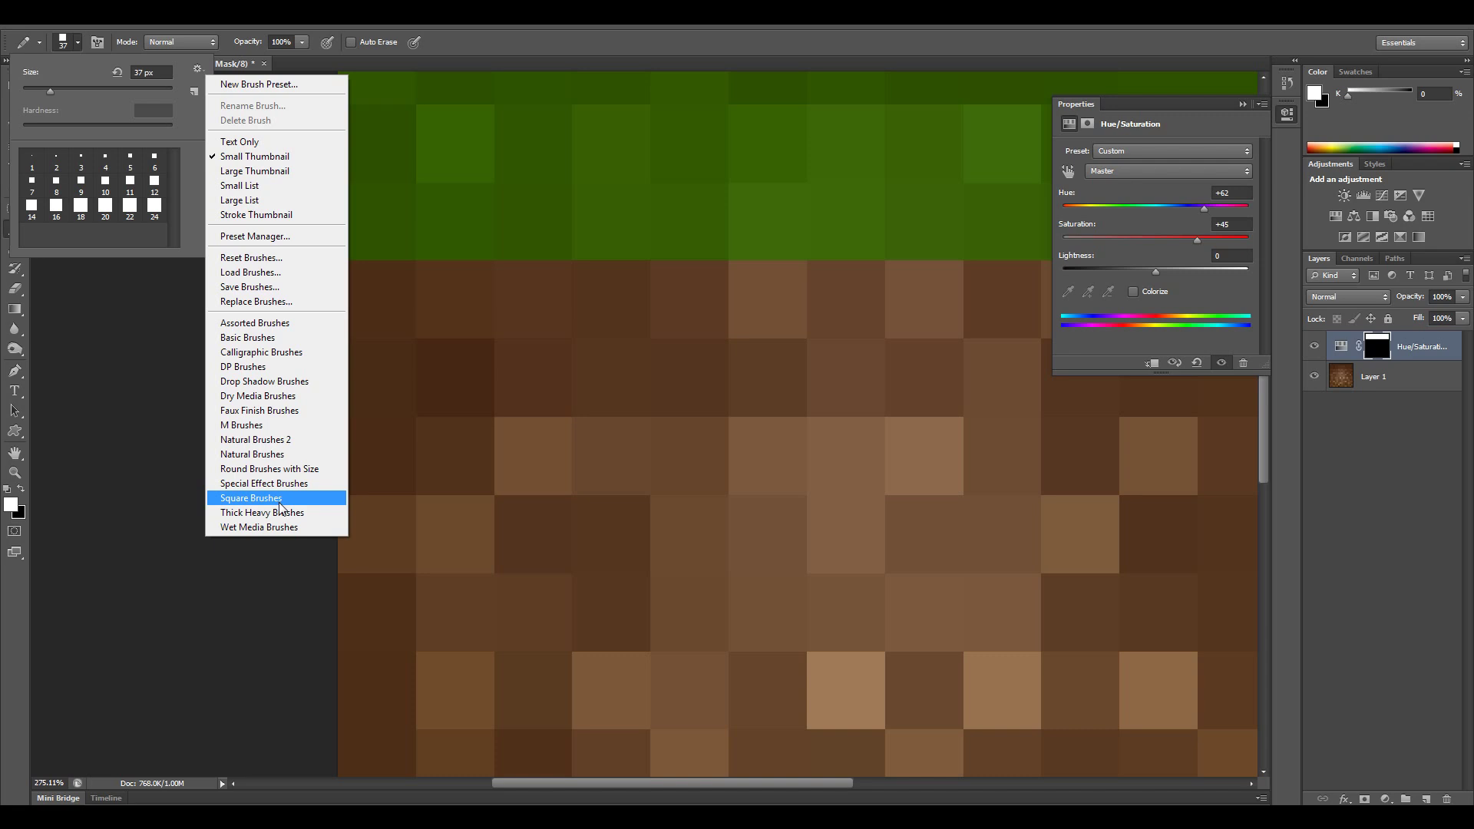
pyautogui.click(196, 139)
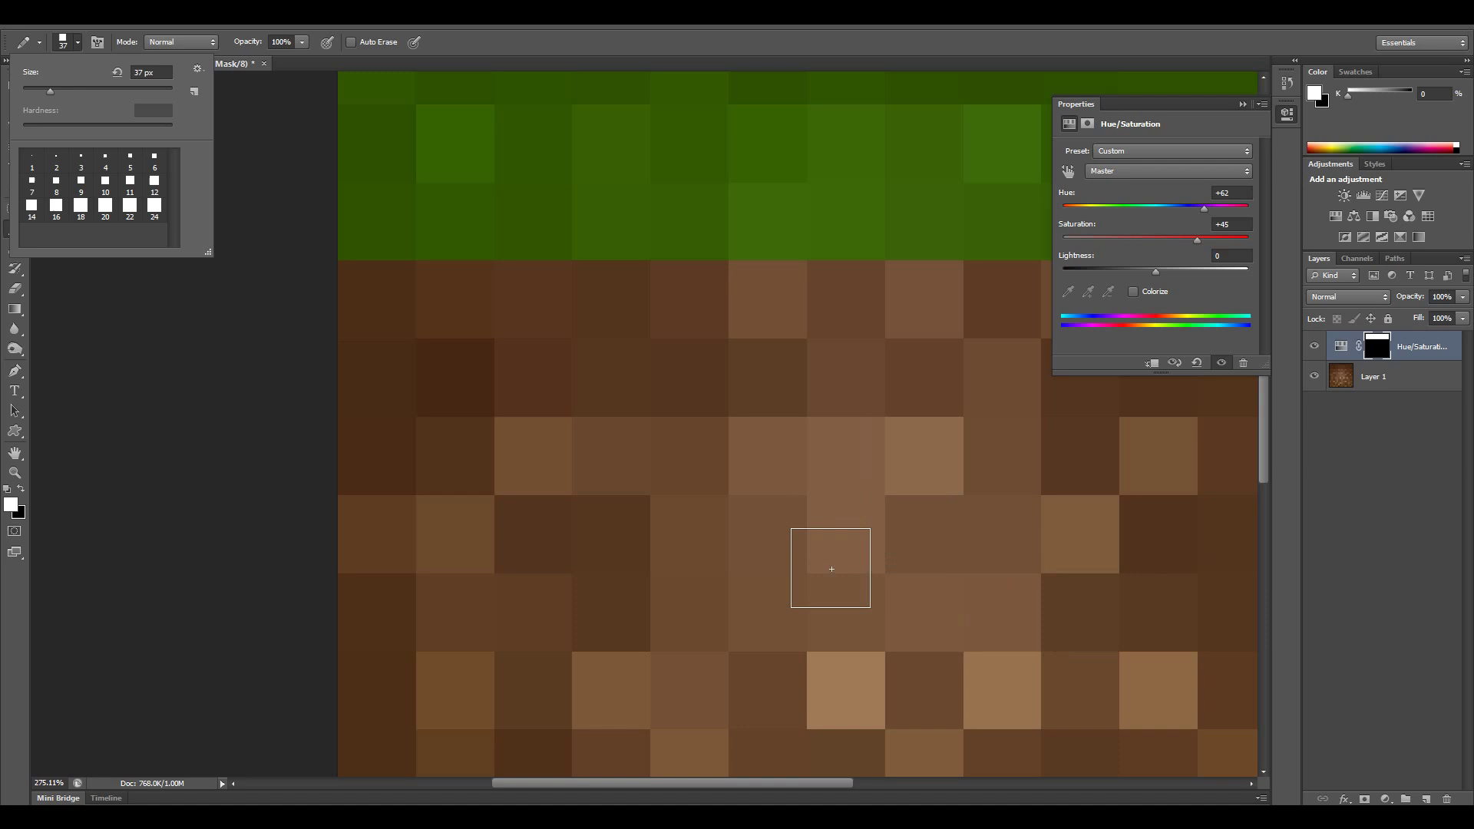
pyautogui.click(77, 47)
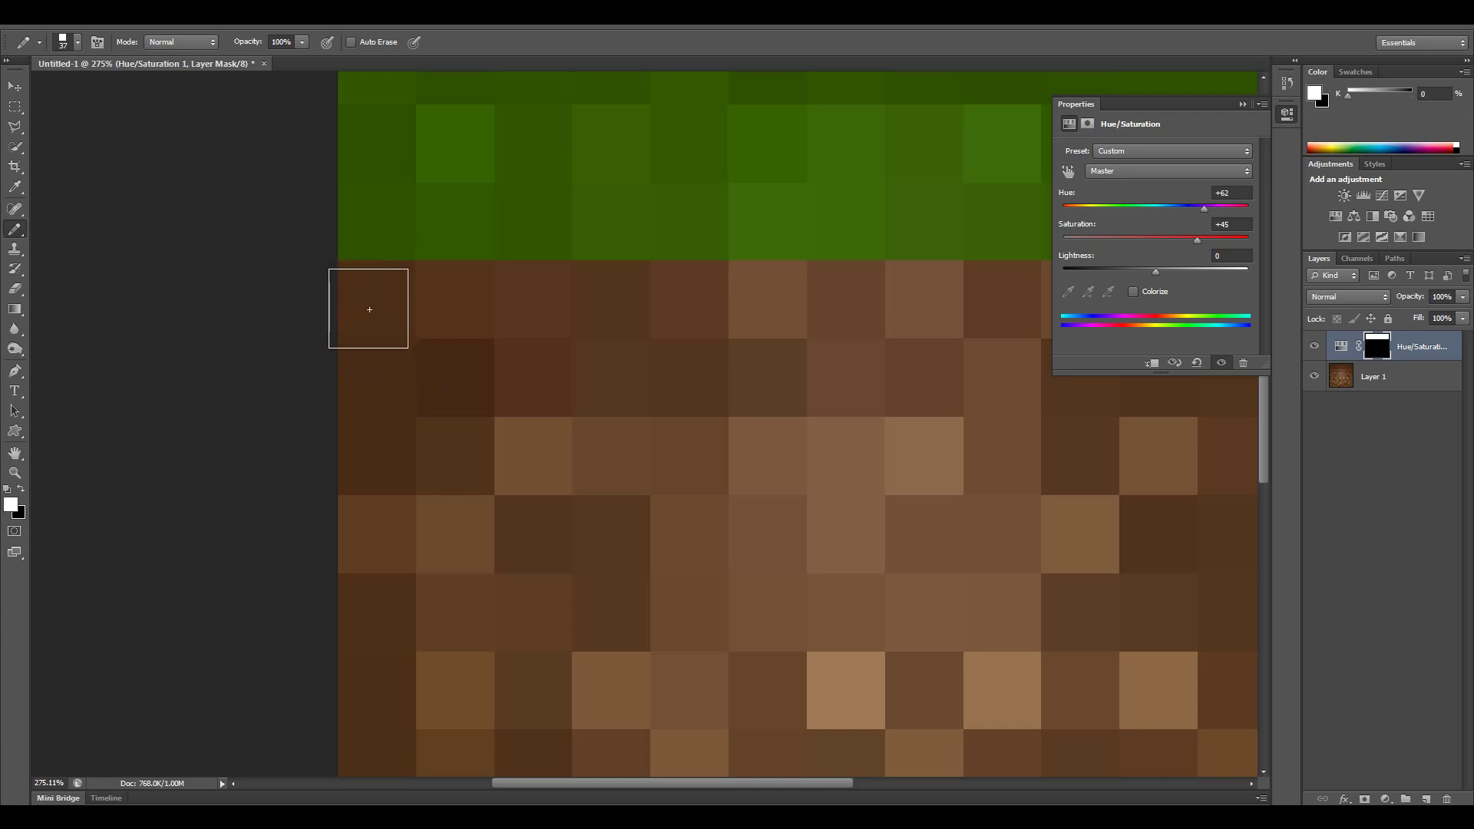
# - Paint the mask to extend grass onto left dirt tiles and revert nearby grass tiles to dirt
pyautogui.click(380, 304)
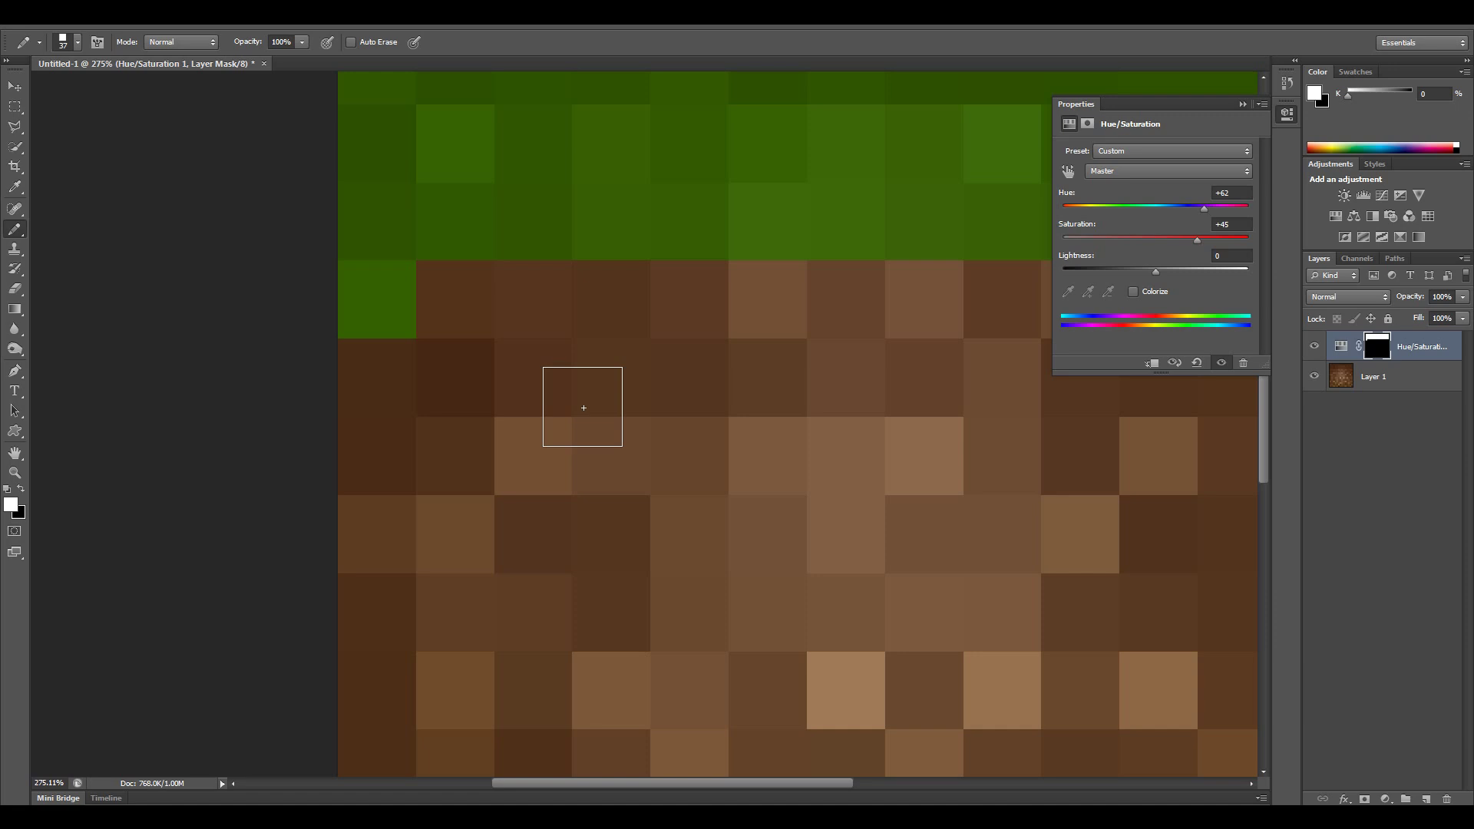
pyautogui.press('x')
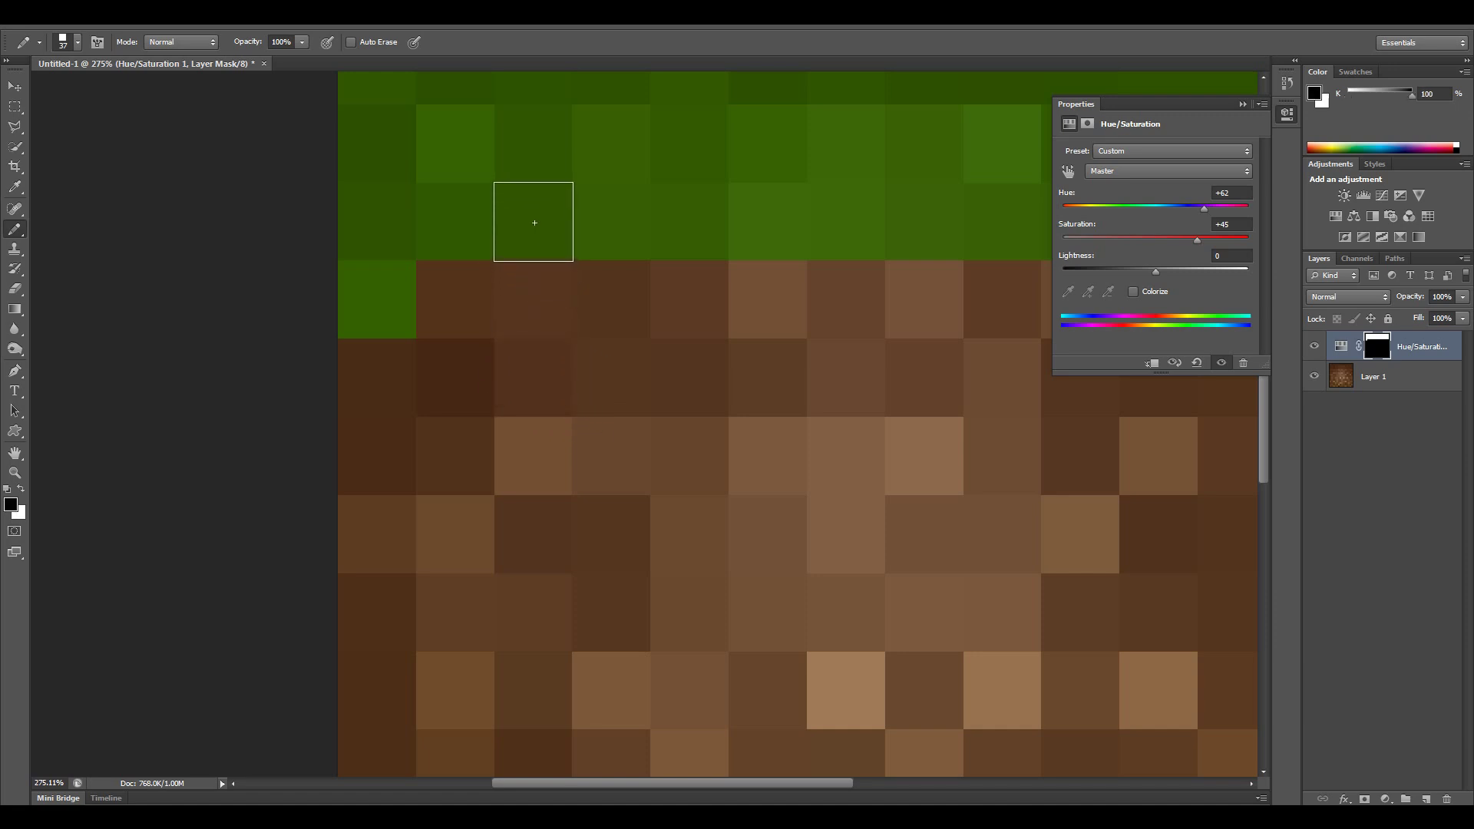
pyautogui.click(533, 222)
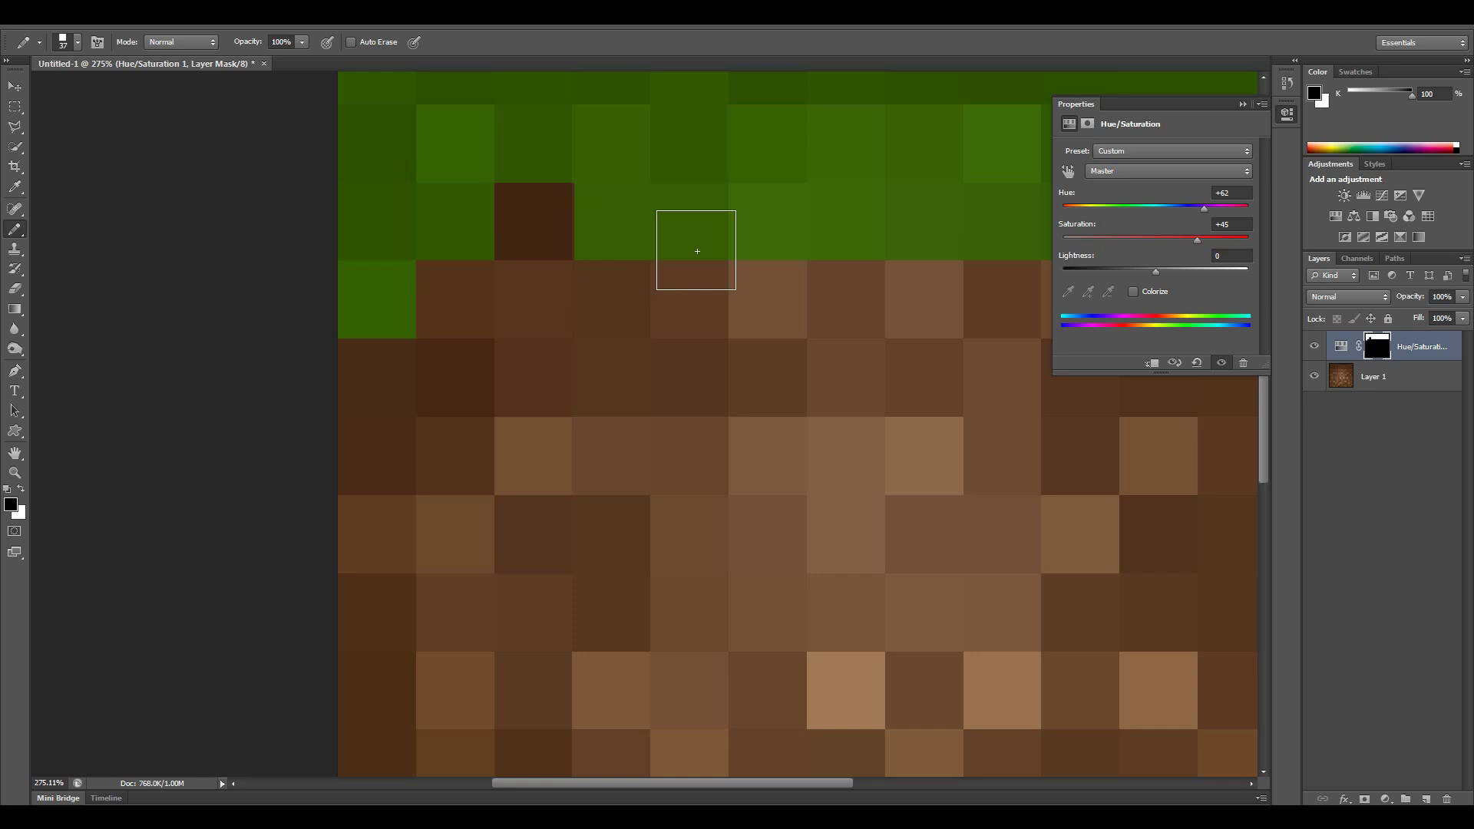
pyautogui.moveTo(598, 783); pyautogui.dragTo(664, 799)
pyautogui.press('x')
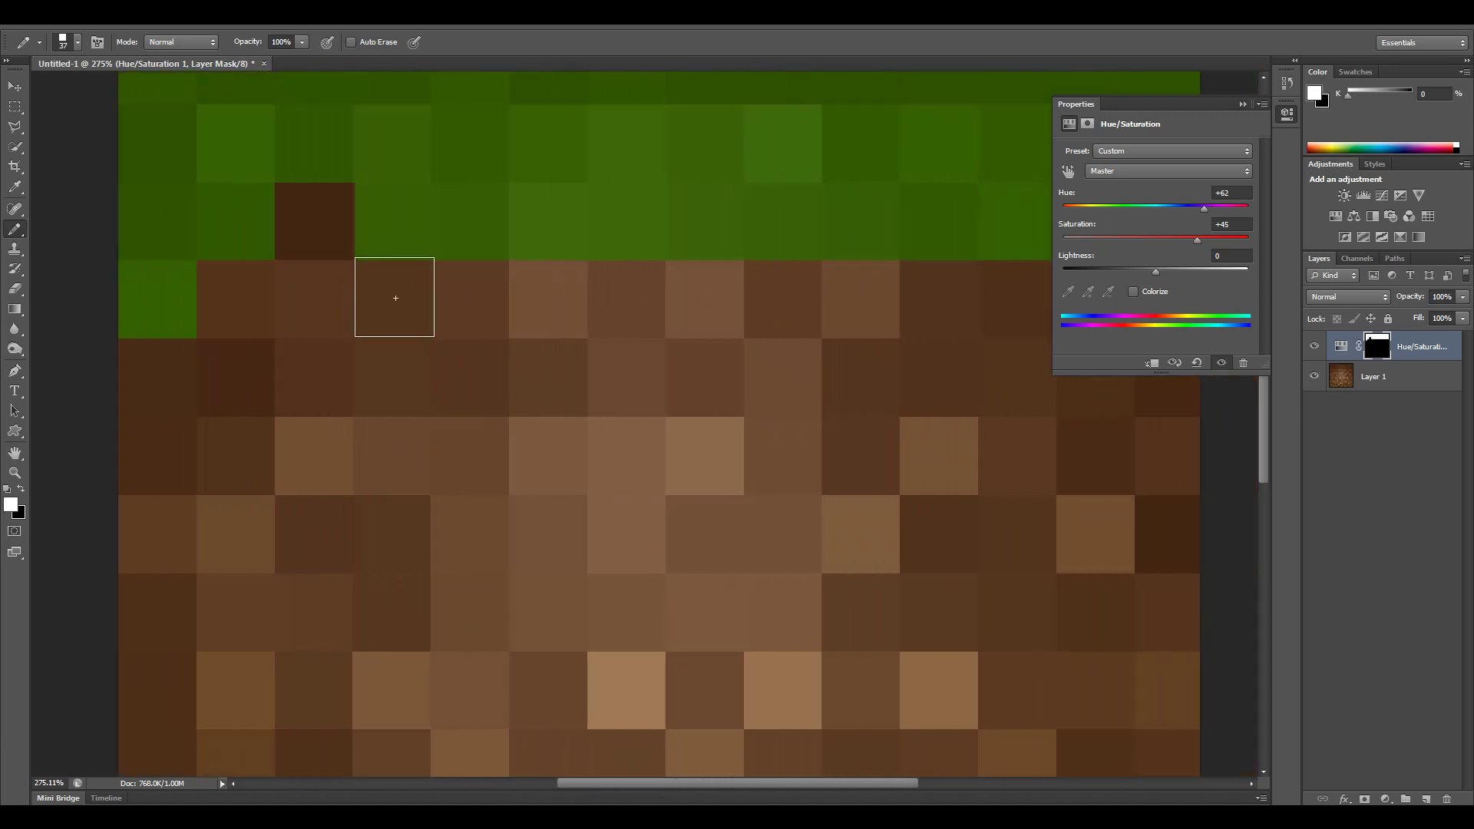
pyautogui.click(395, 300)
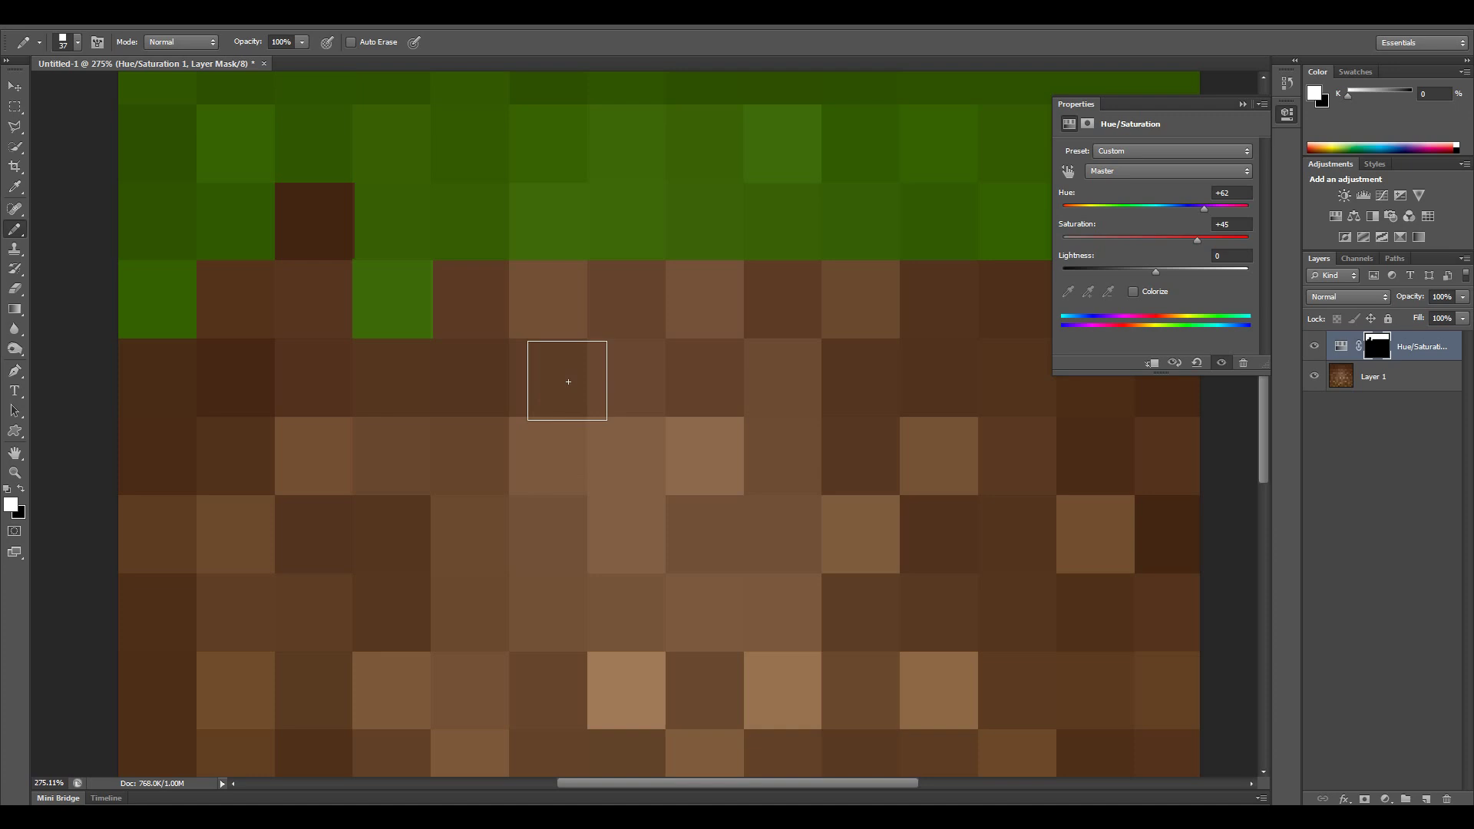
pyautogui.press('x')
pyautogui.click(549, 222)
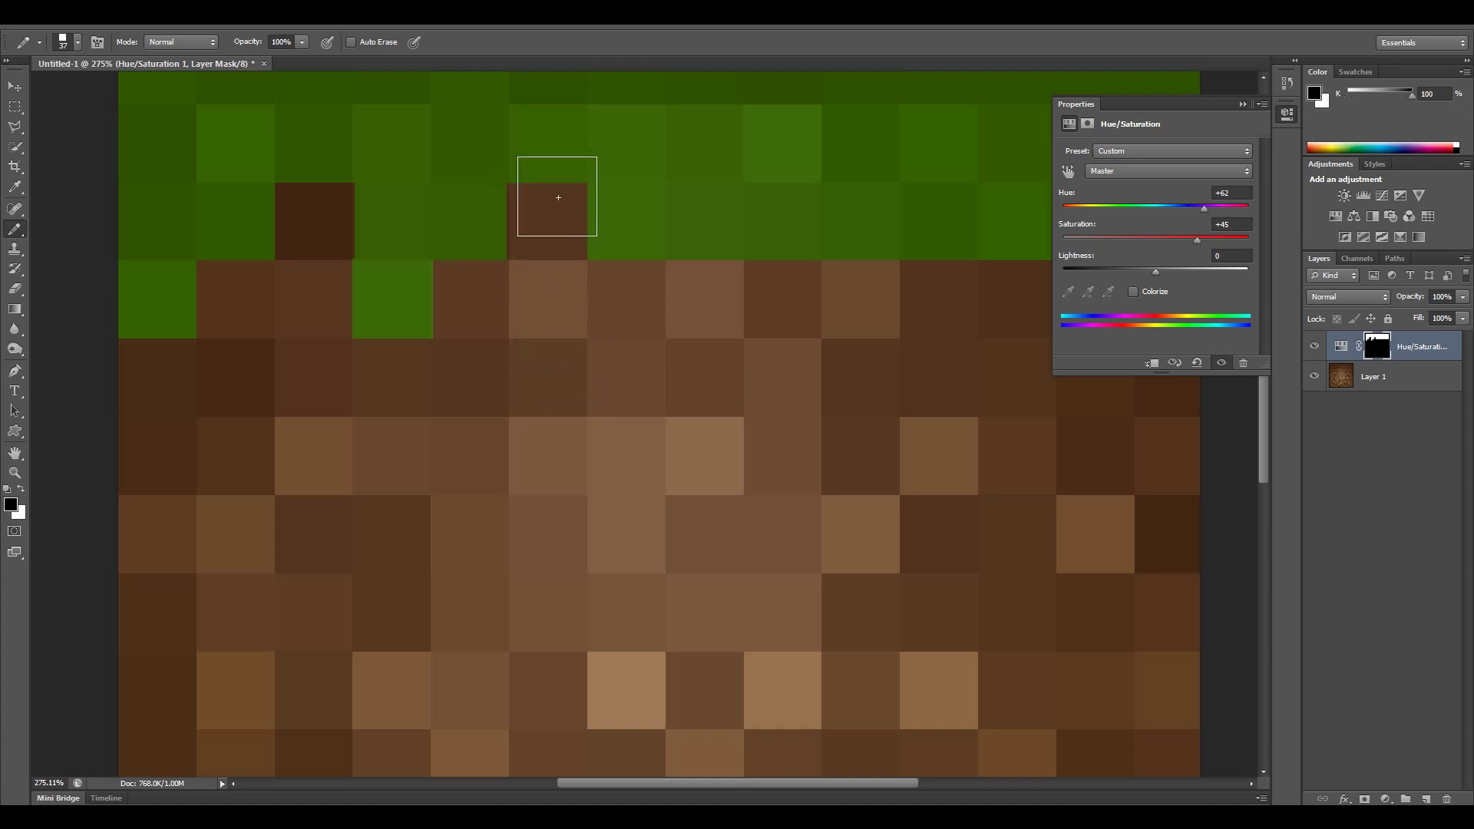
pyautogui.click(550, 149)
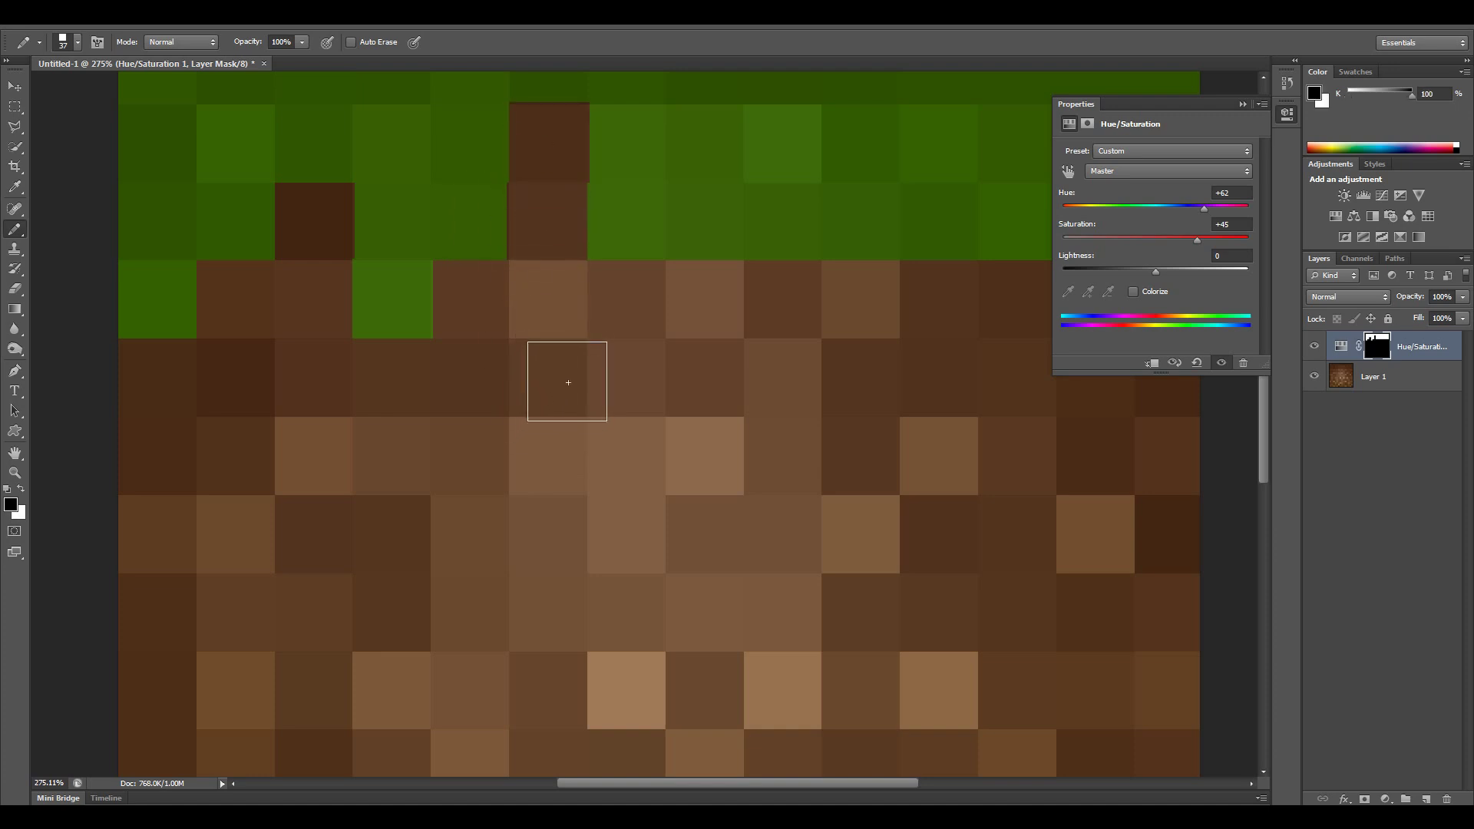
pyautogui.scroll(2, 602, 319)
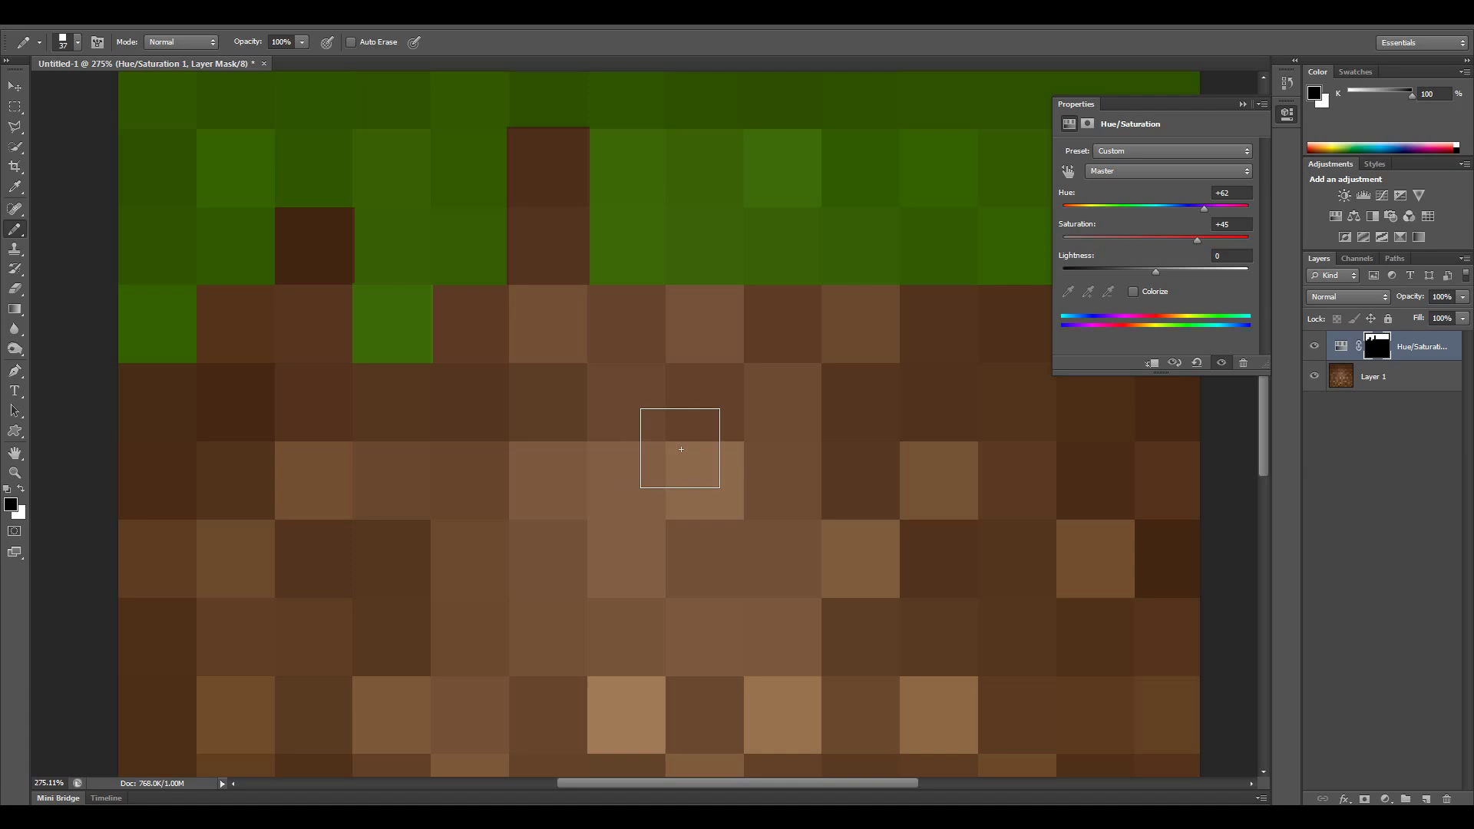
# - Turn more edge dirt tiles green toward the right and two grass tiles back into dirt
pyautogui.press('x')
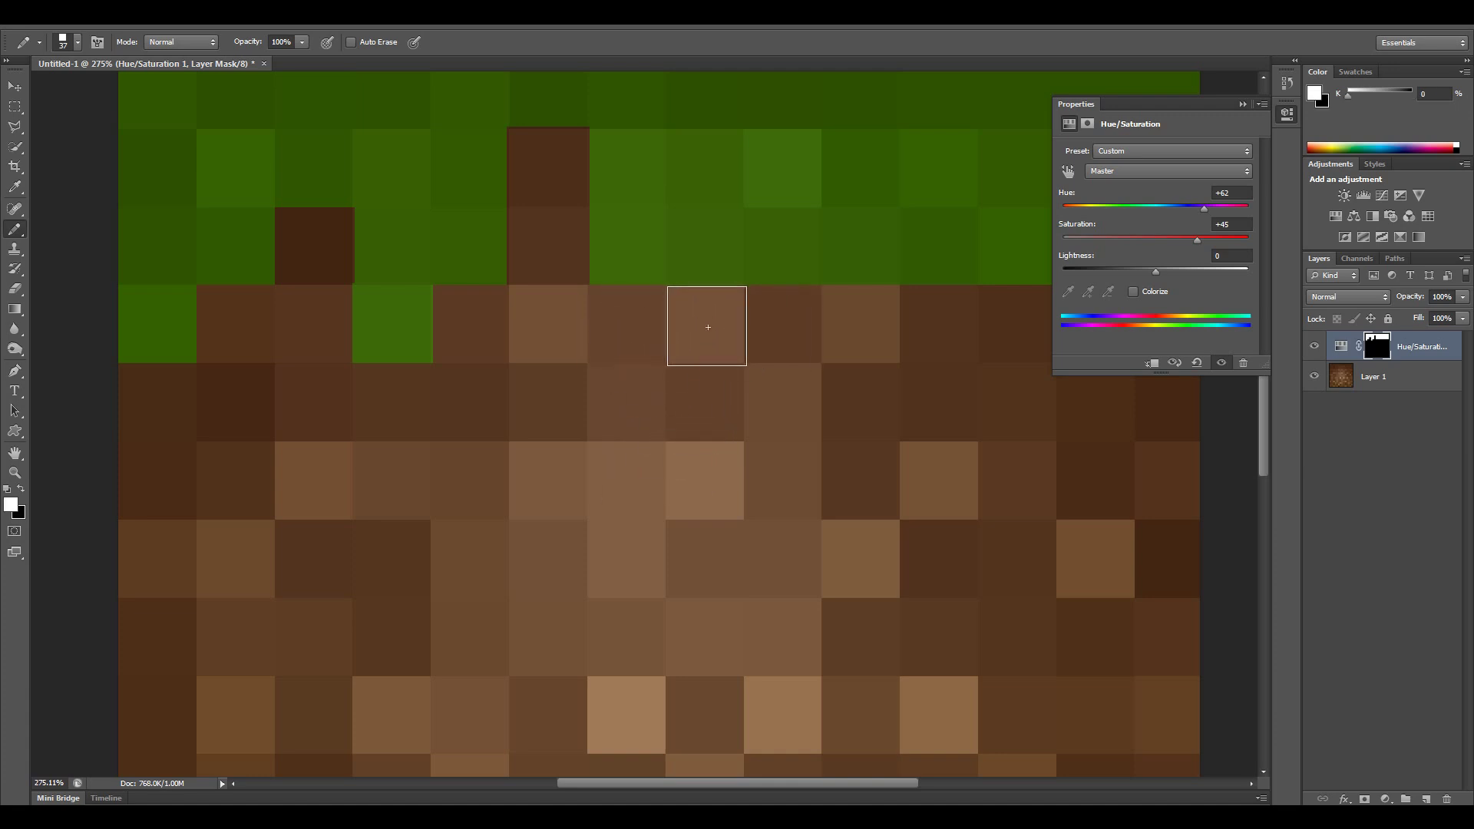
pyautogui.click(706, 323)
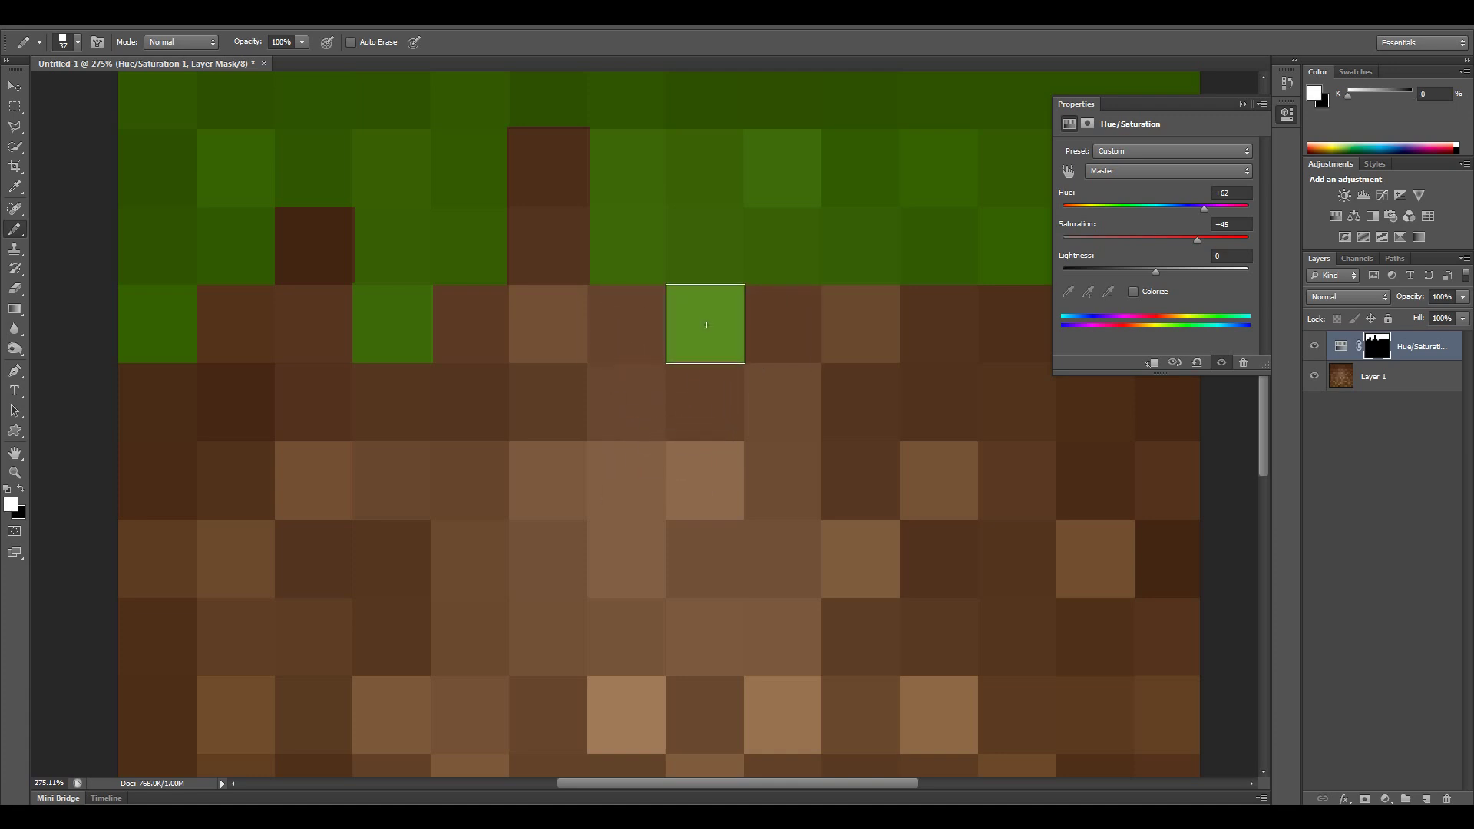
pyautogui.moveTo(589, 789)
pyautogui.mouseDown()
pyautogui.moveTo(680, 789)
pyautogui.moveTo(597, 791)
pyautogui.mouseUp()
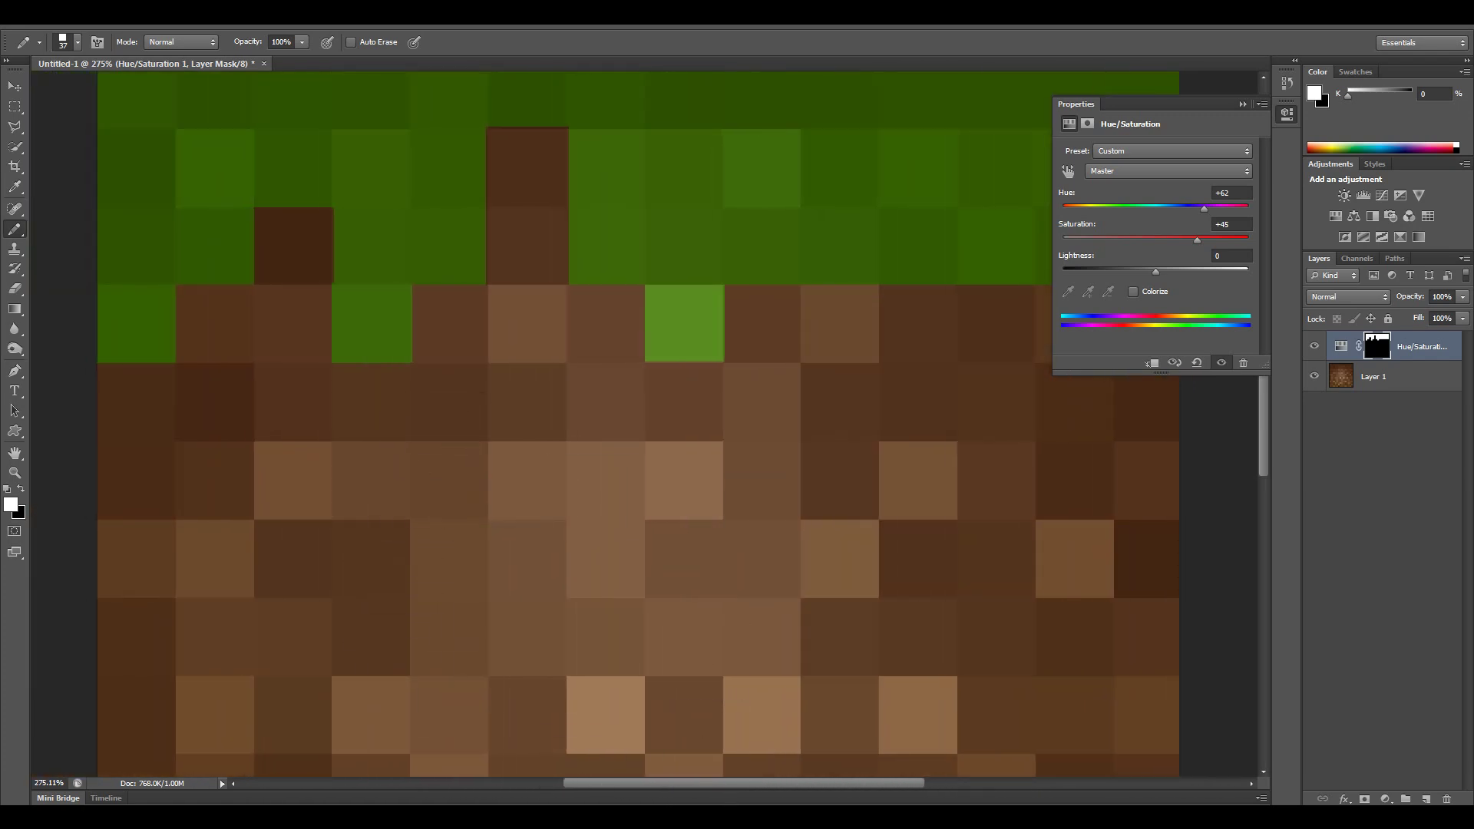
pyautogui.moveTo(713, 786); pyautogui.dragTo(791, 787)
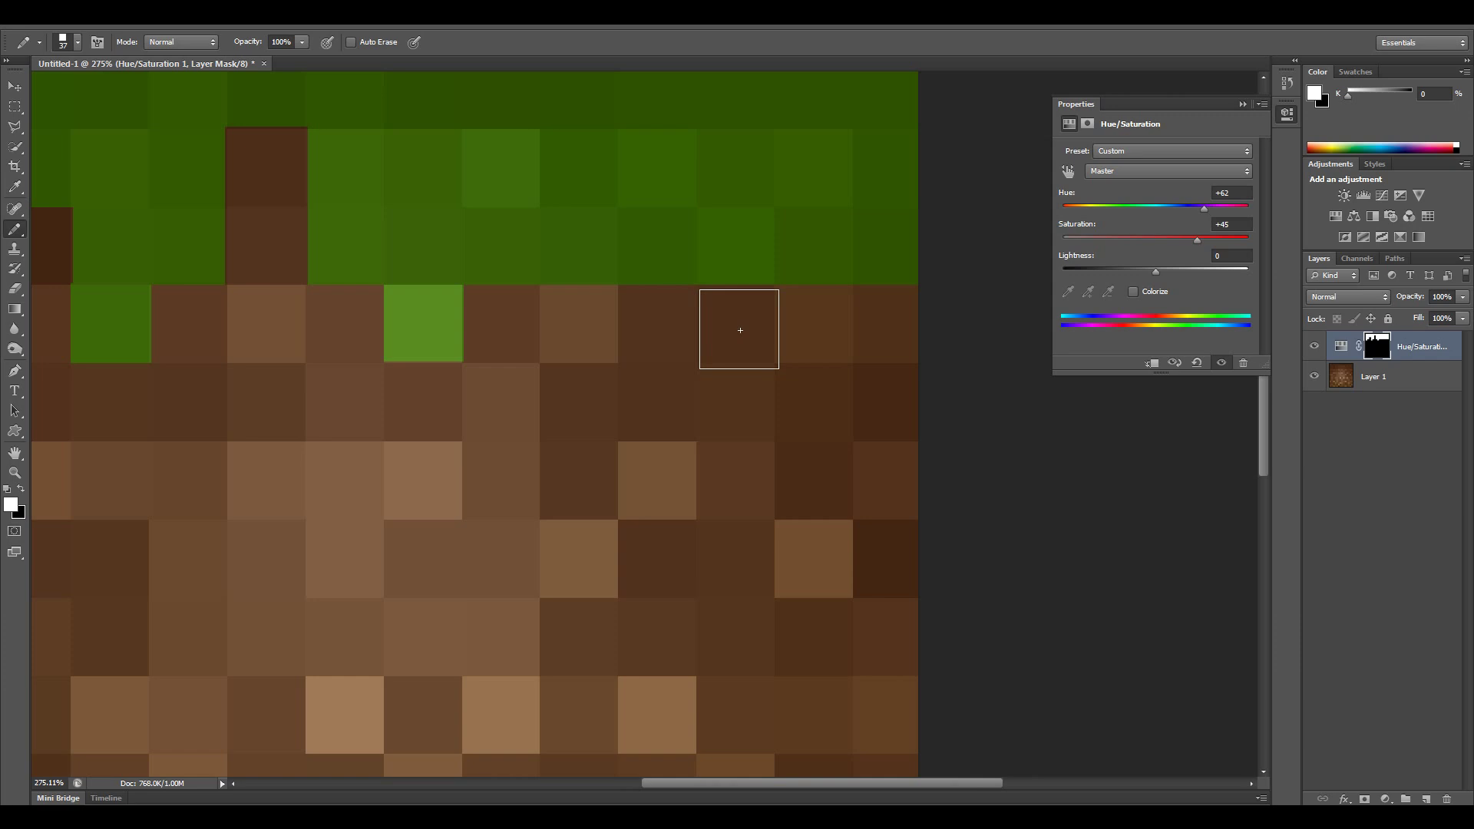
pyautogui.click(736, 327)
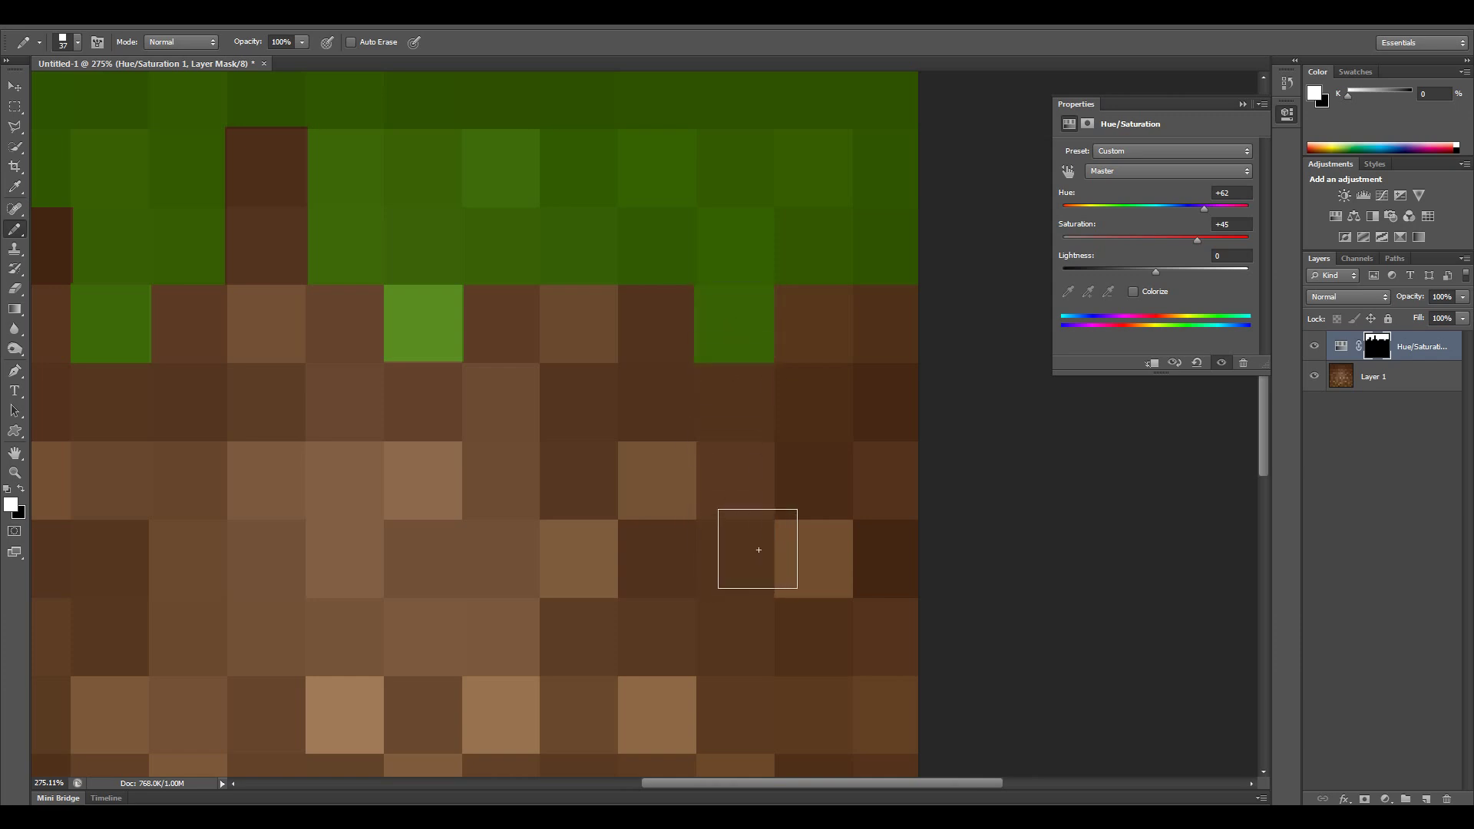
pyautogui.click(423, 481)
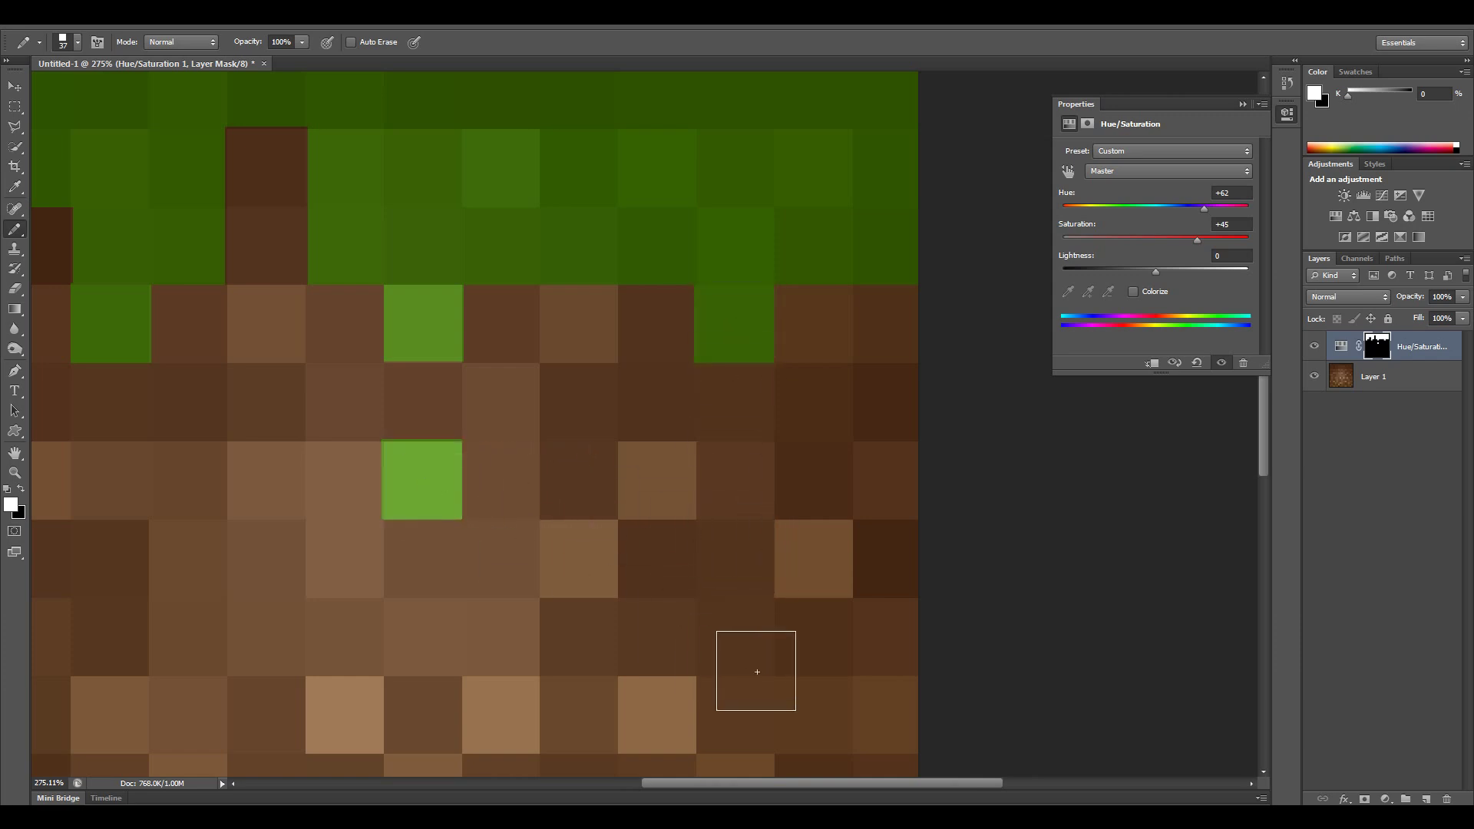
pyautogui.hotkey('ctrl', 'z')
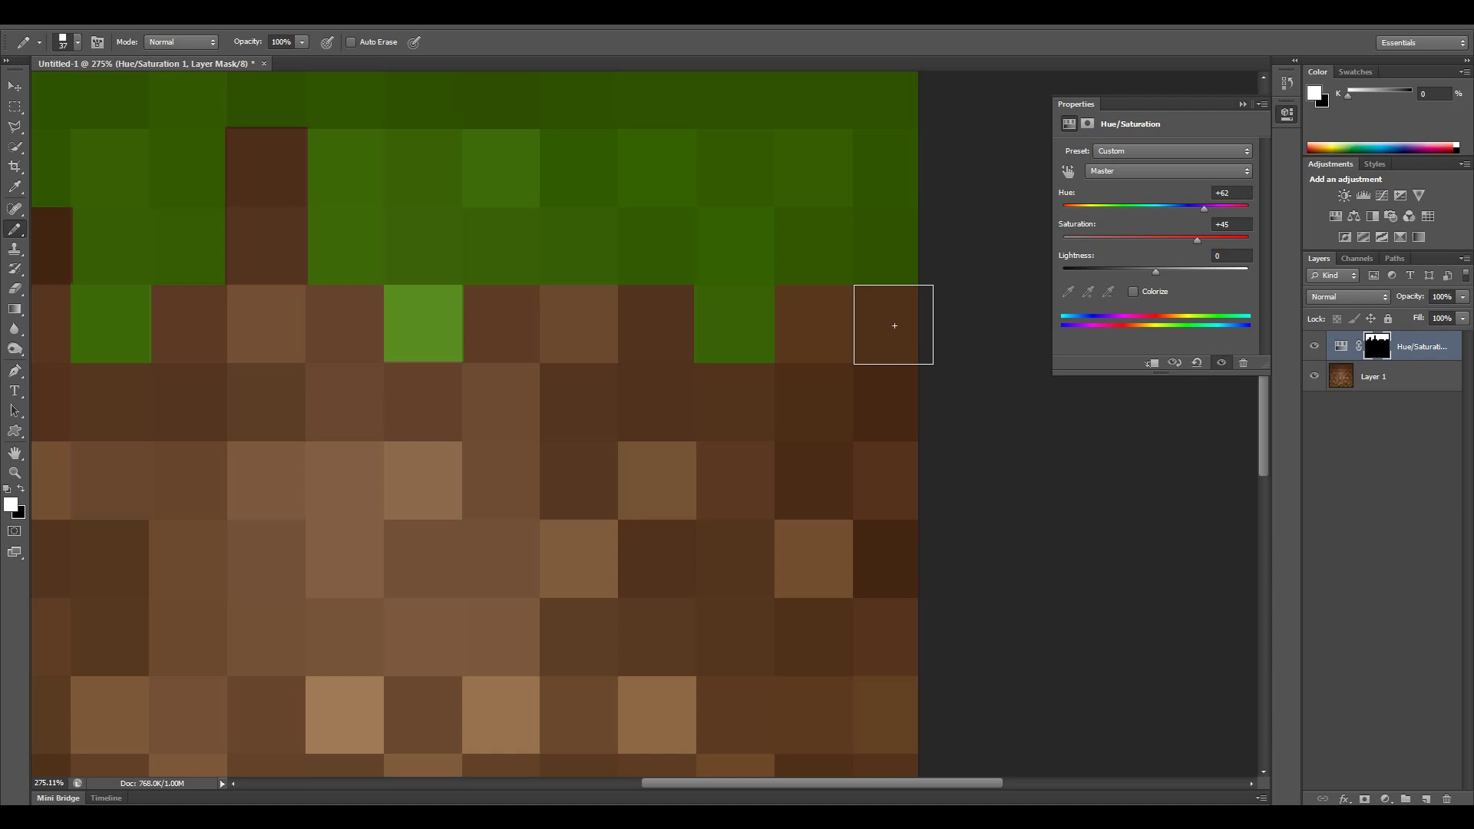
pyautogui.click(894, 325)
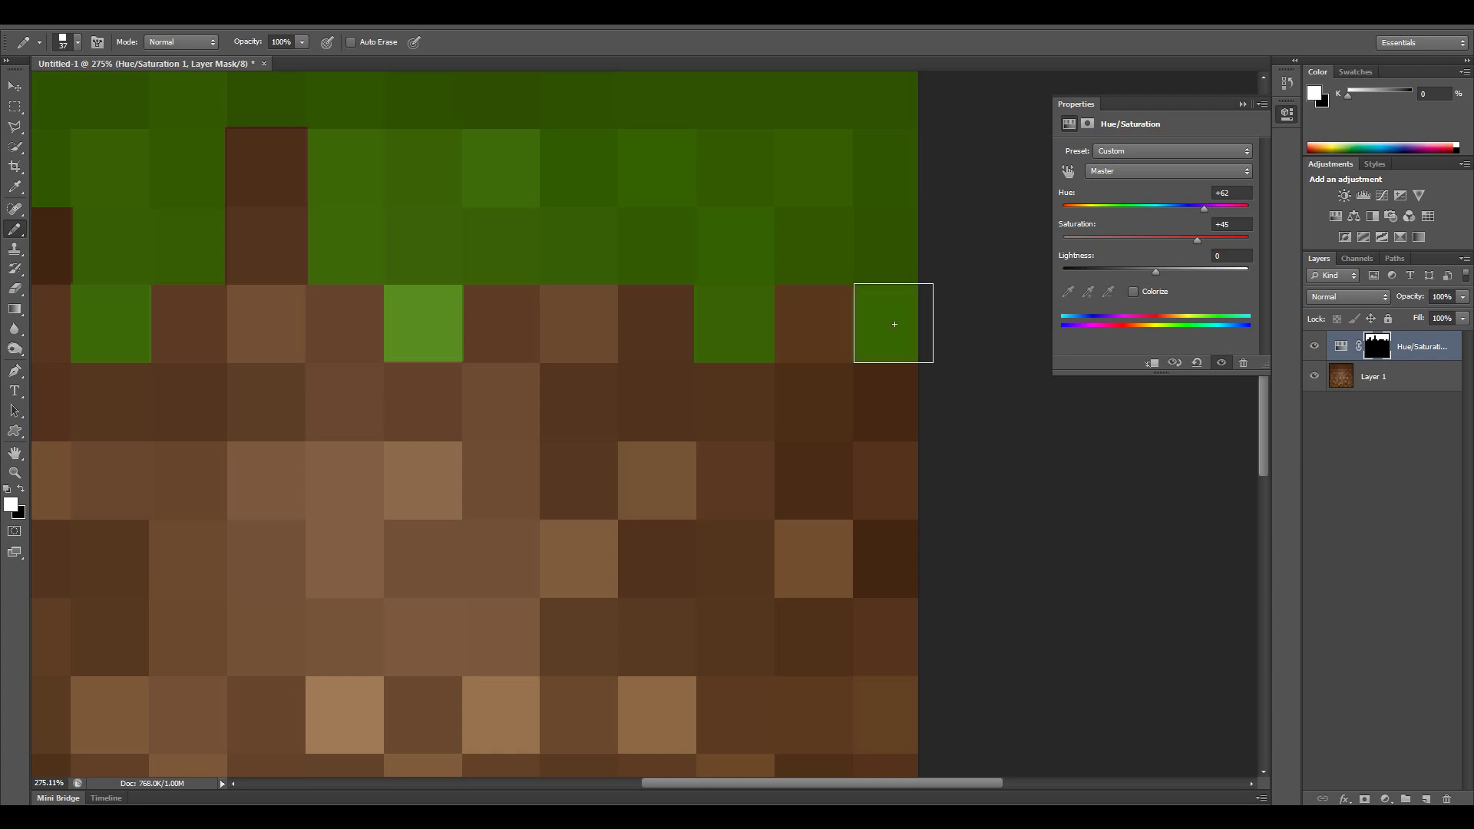
pyautogui.press('x')
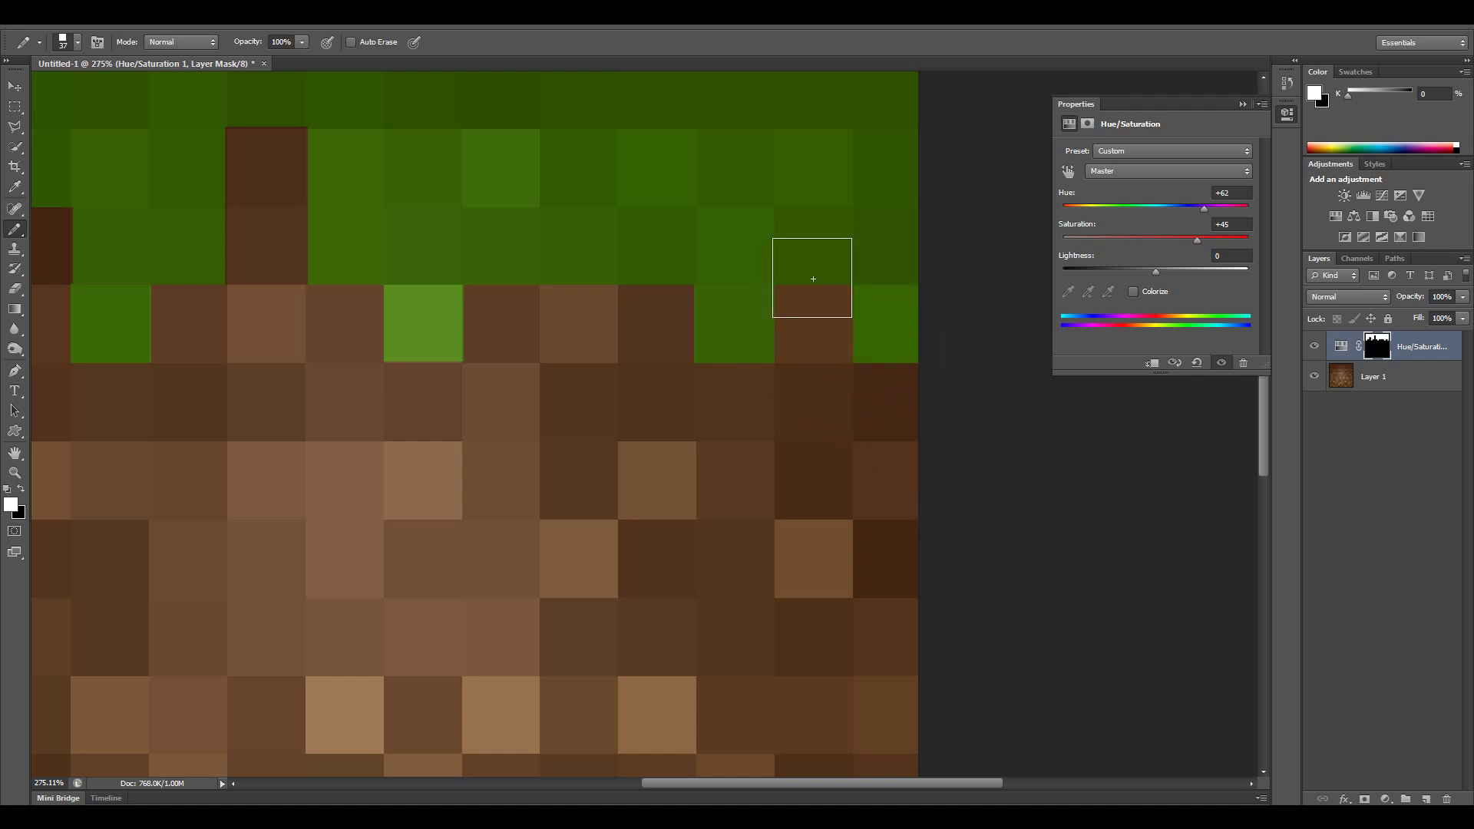
pyautogui.click(816, 246)
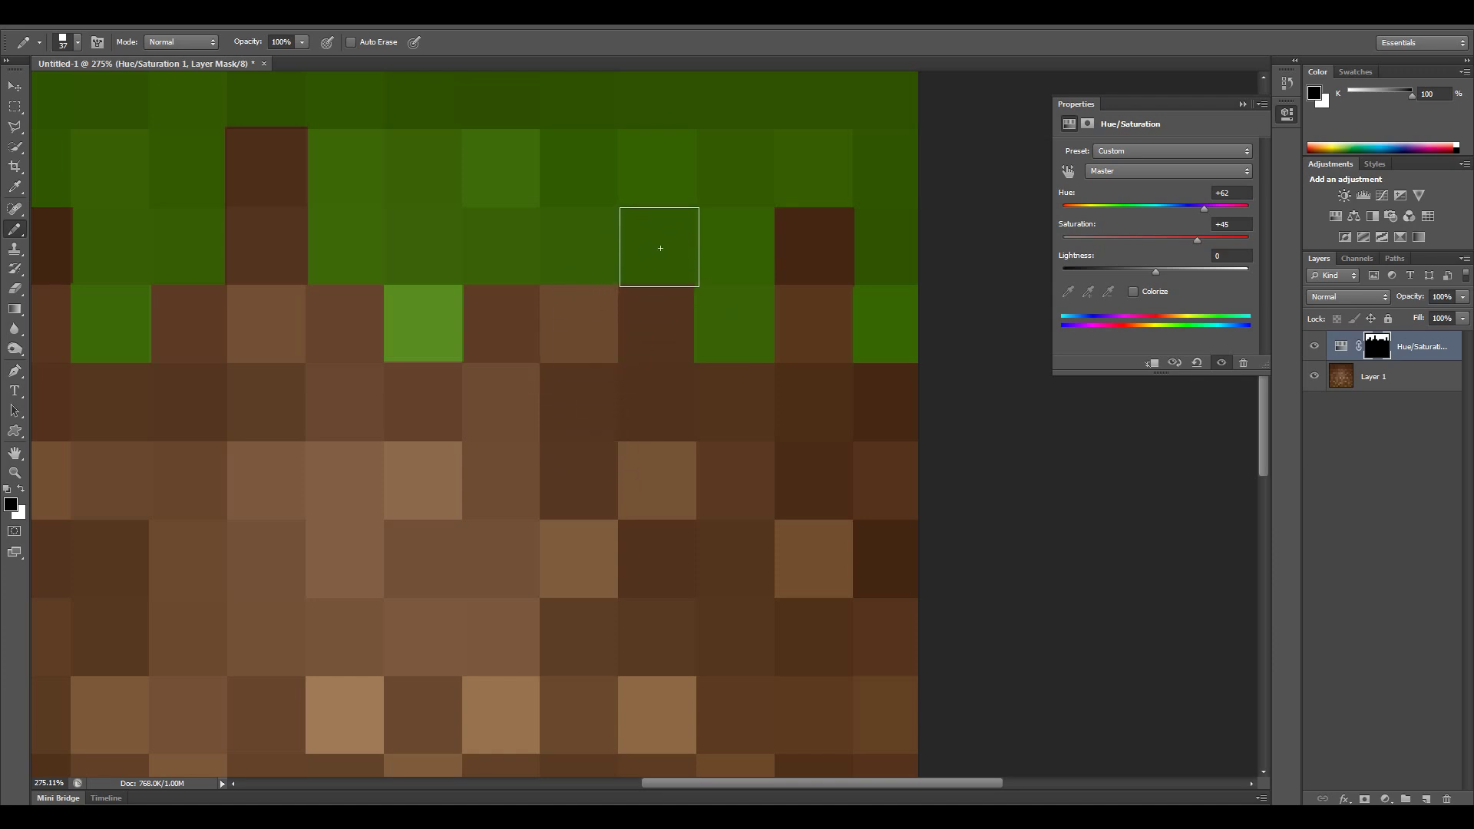
pyautogui.click(659, 247)
pyautogui.press('z')
pyautogui.moveTo(660, 411); pyautogui.dragTo(468, 439)
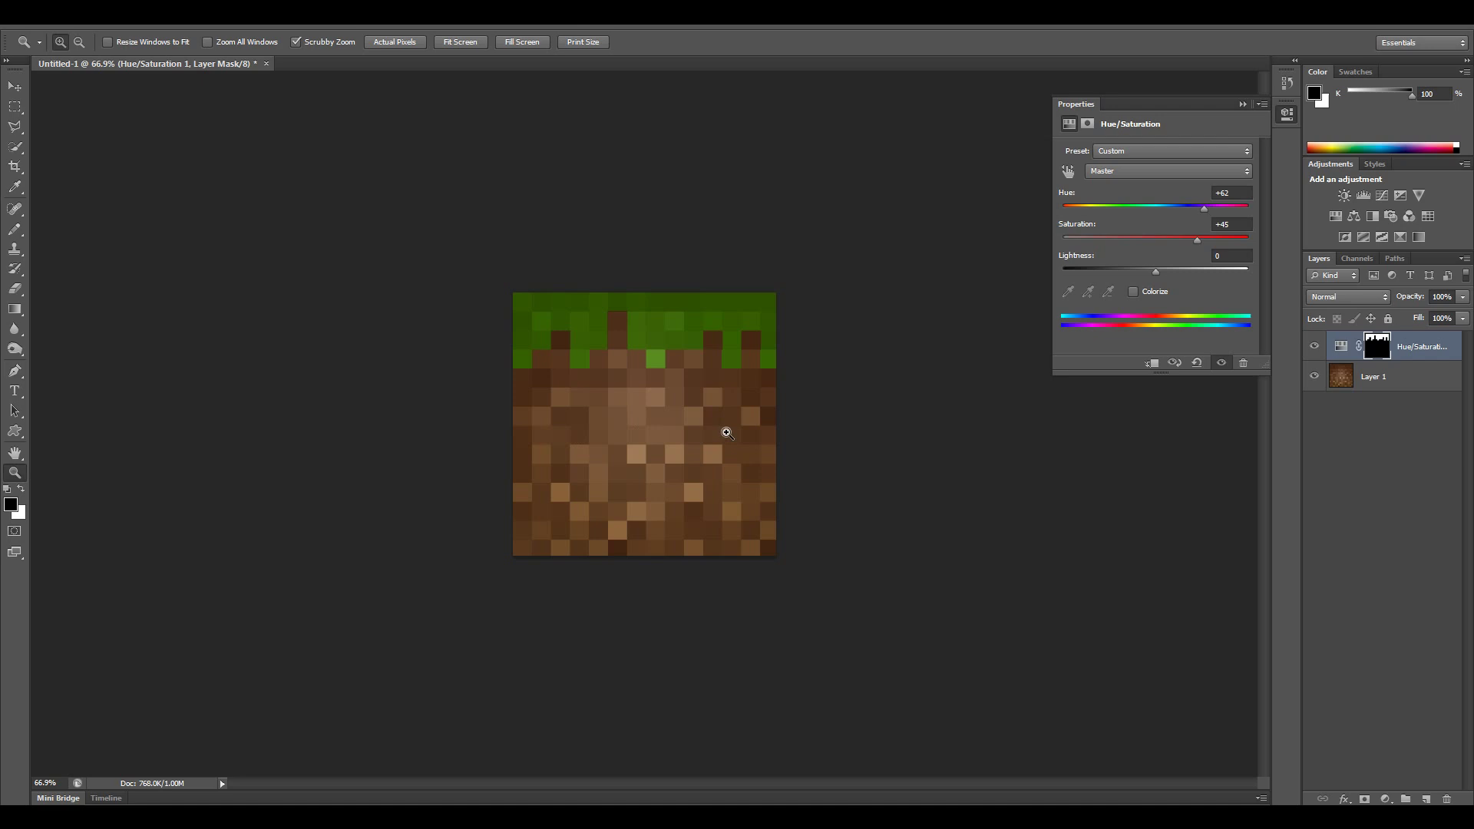
pyautogui.moveTo(712, 382); pyautogui.dragTo(802, 343)
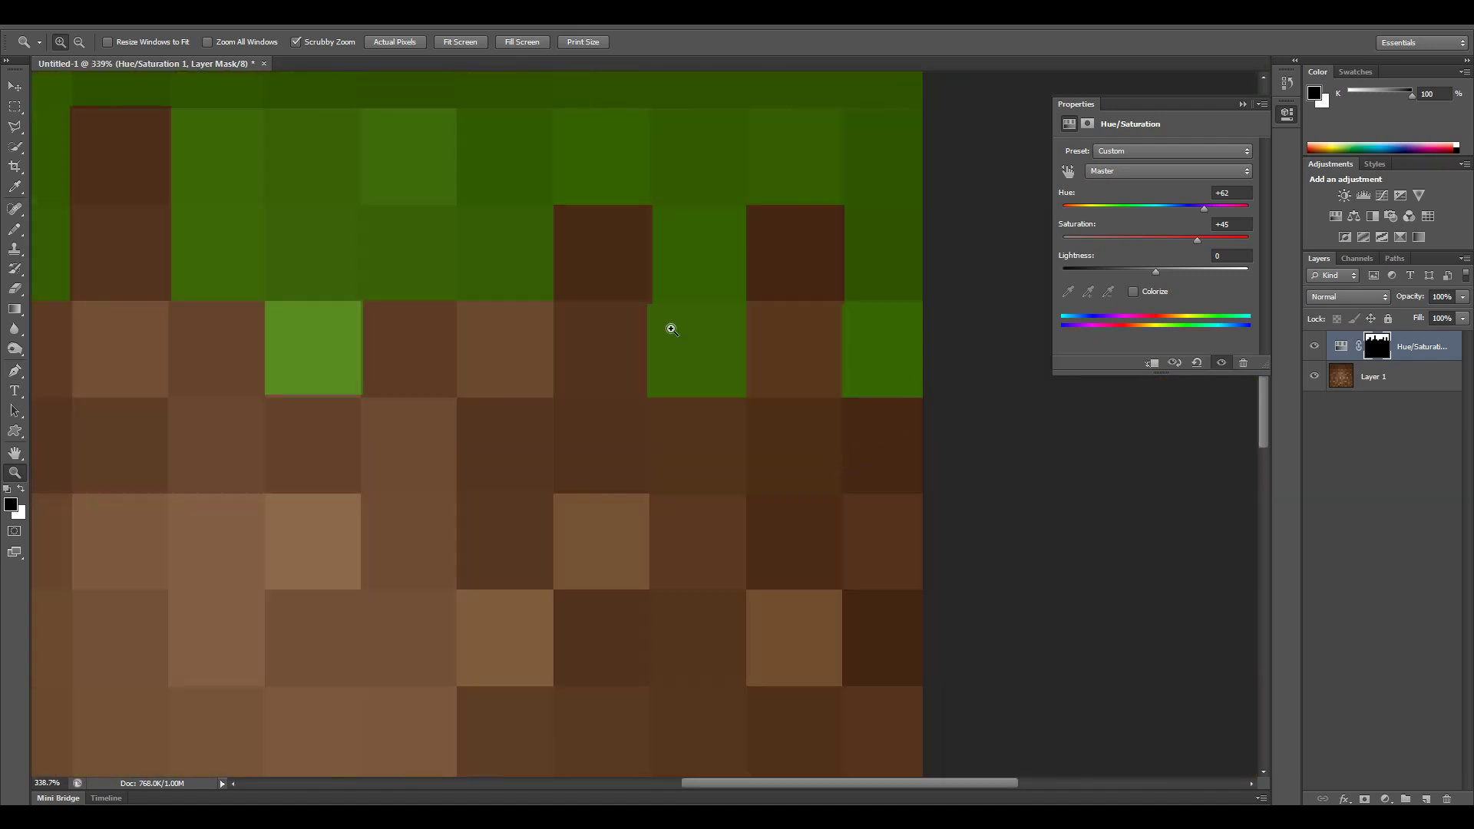
pyautogui.press('b')
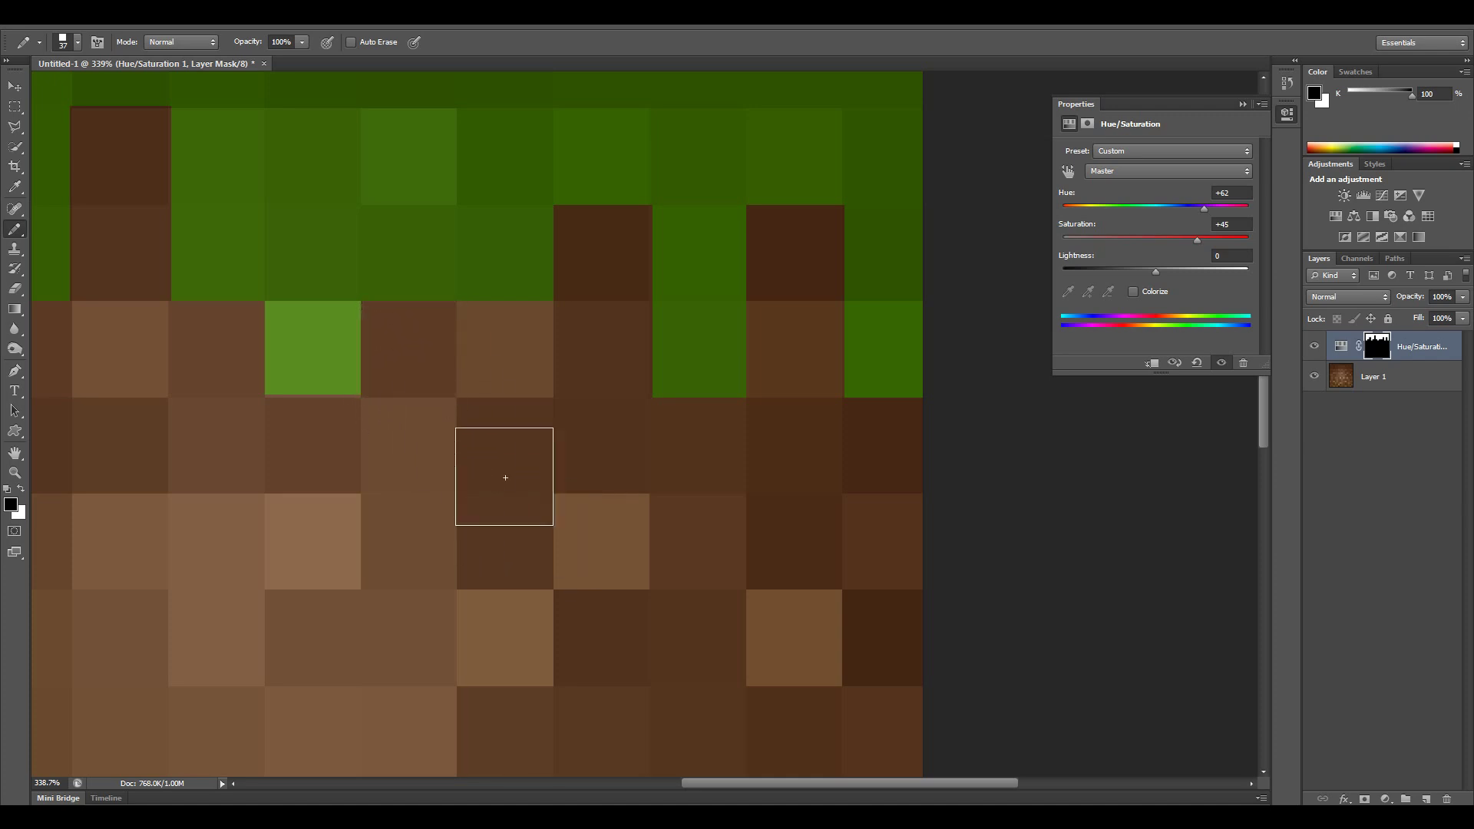
pyautogui.press('z')
pyautogui.moveTo(596, 500)
pyautogui.mouseDown()
pyautogui.moveTo(583, 457)
pyautogui.moveTo(566, 451)
pyautogui.moveTo(601, 468)
pyautogui.moveTo(707, 427)
pyautogui.mouseUp()
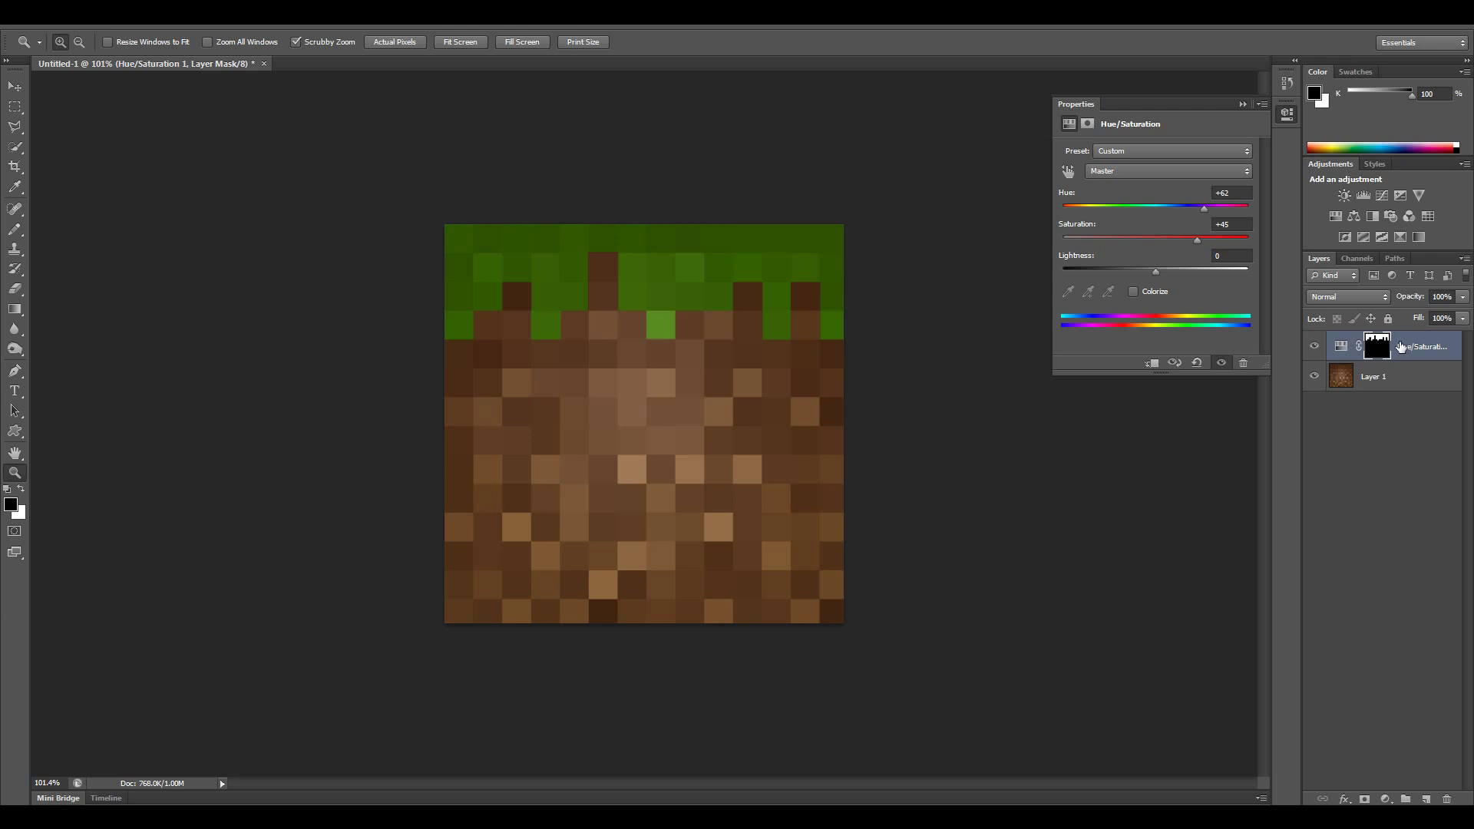
pyautogui.moveTo(1400, 346); pyautogui.dragTo(1379, 349)
# - Load the grass mask and add a Levels adjustment with input levels 21, 1.18, 210
pyautogui.keyDown('ctrl'); pyautogui.click(1378, 350); pyautogui.keyUp('ctrl')
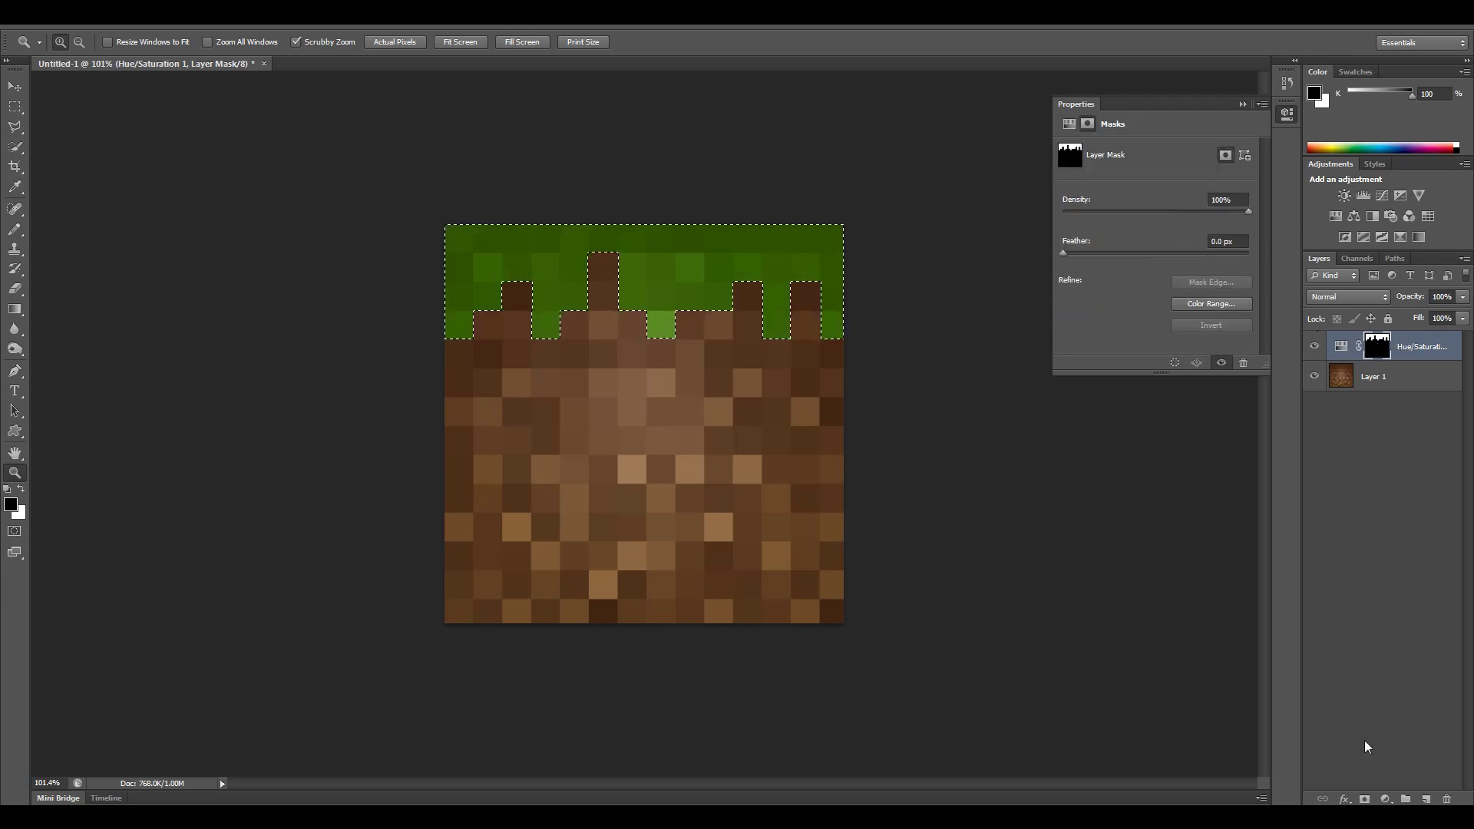
pyautogui.click(1383, 799)
pyautogui.click(1393, 542)
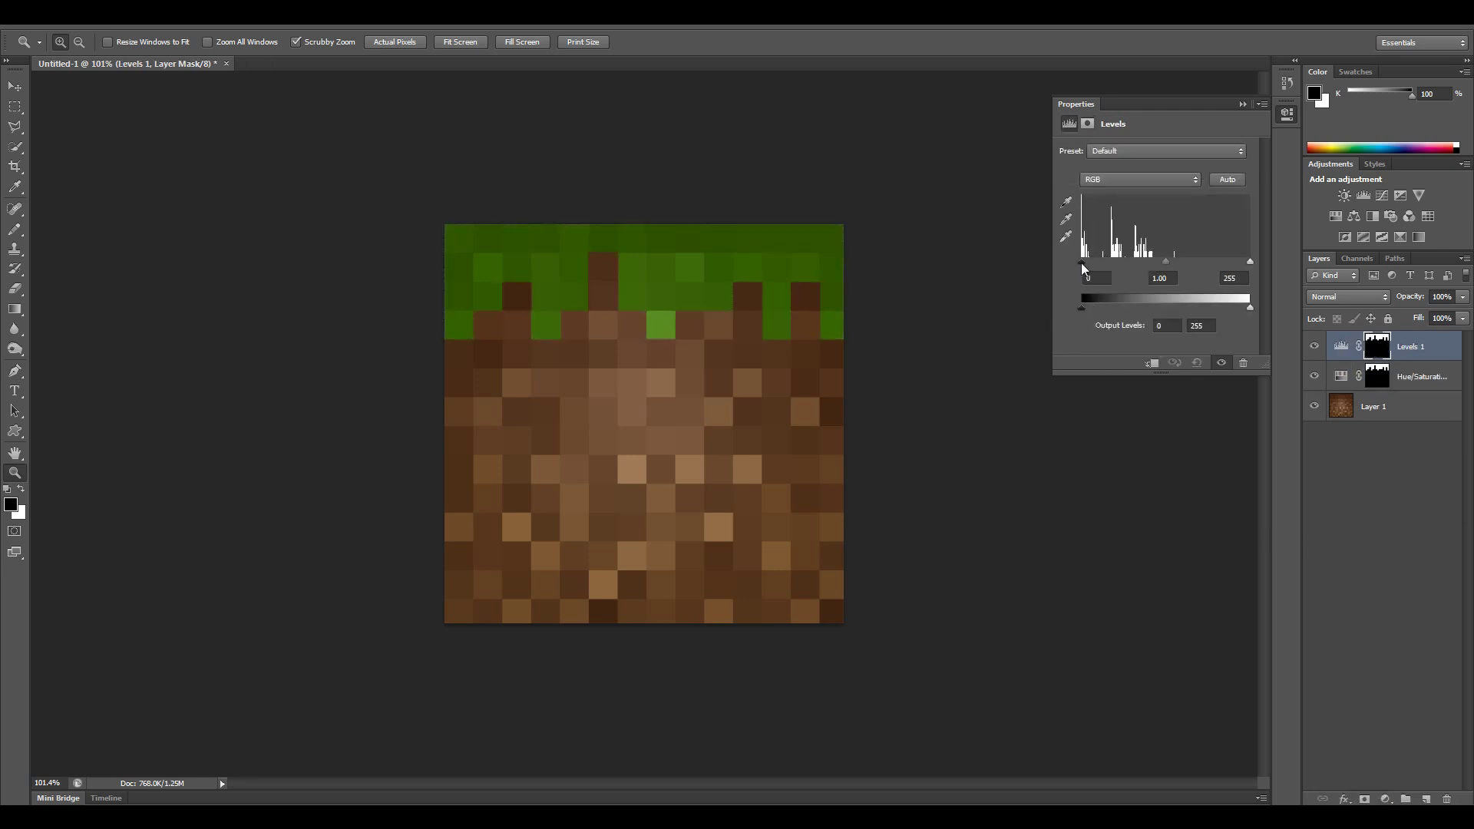
pyautogui.moveTo(1253, 262); pyautogui.dragTo(1159, 266)
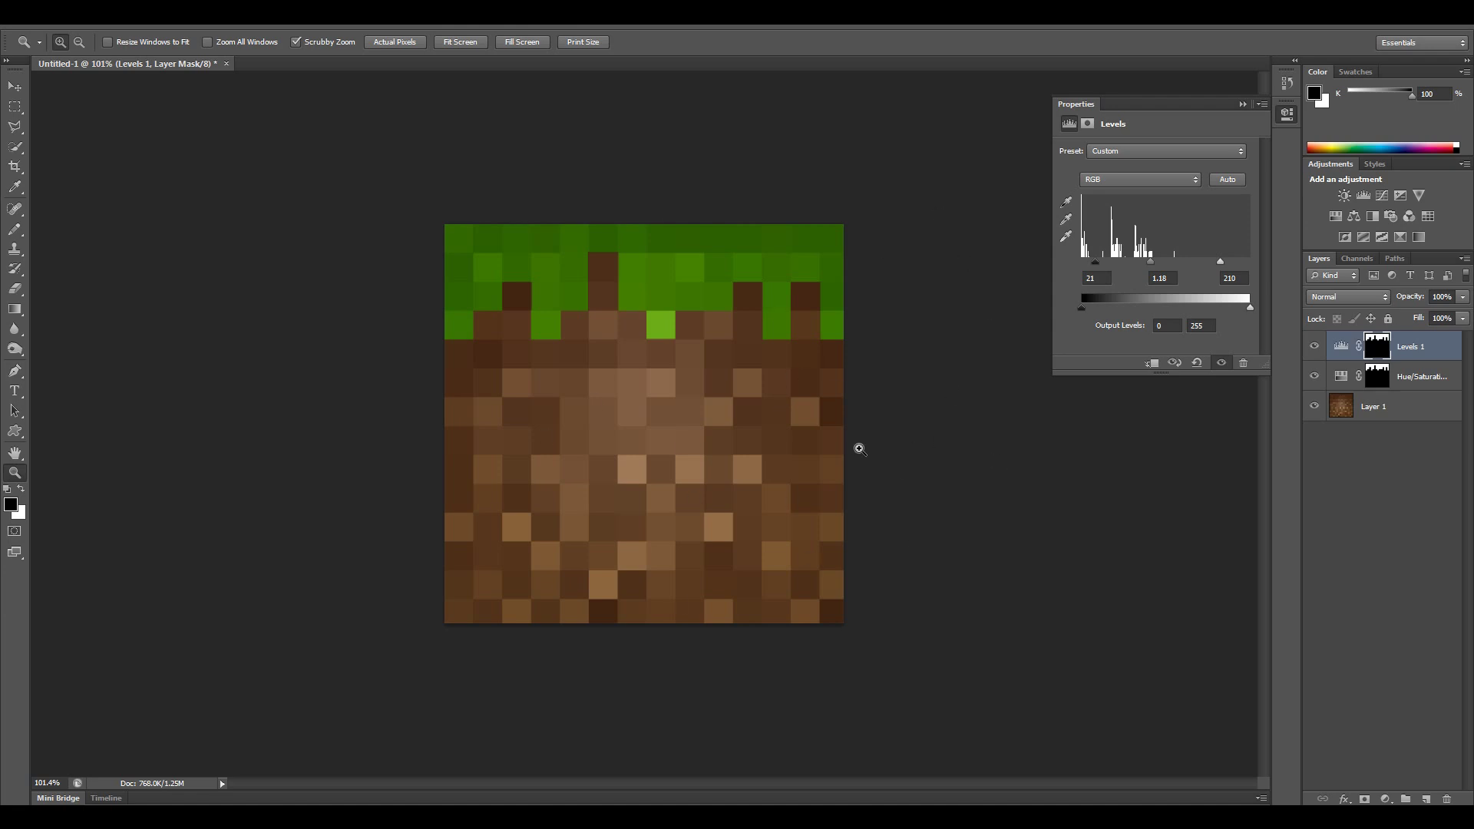
pyautogui.moveTo(807, 456); pyautogui.dragTo(718, 453)
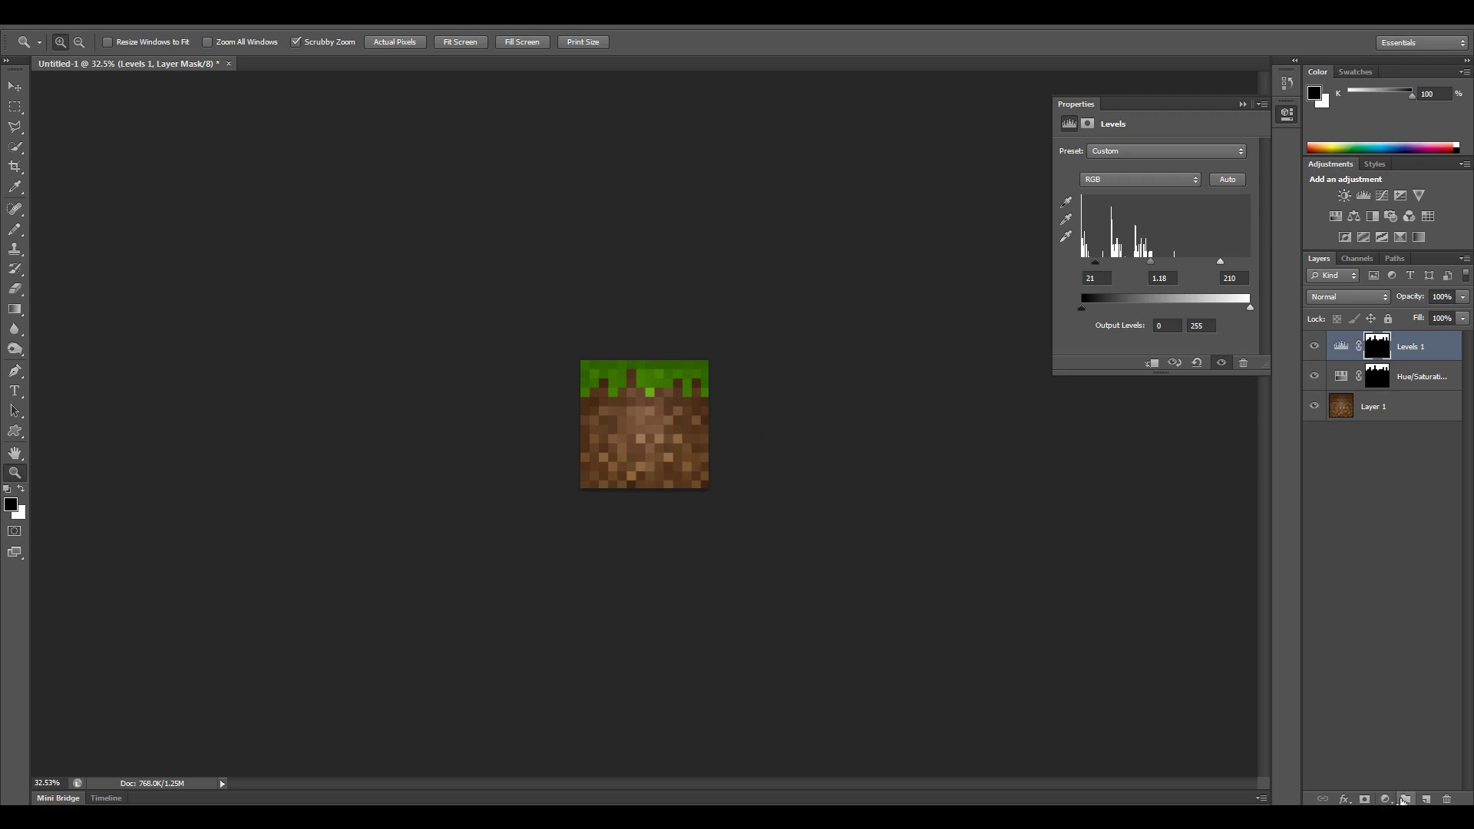
# - Create a group named 'side' holding Layer 1, Hue/Saturation and Levels layers
pyautogui.click(1404, 799)
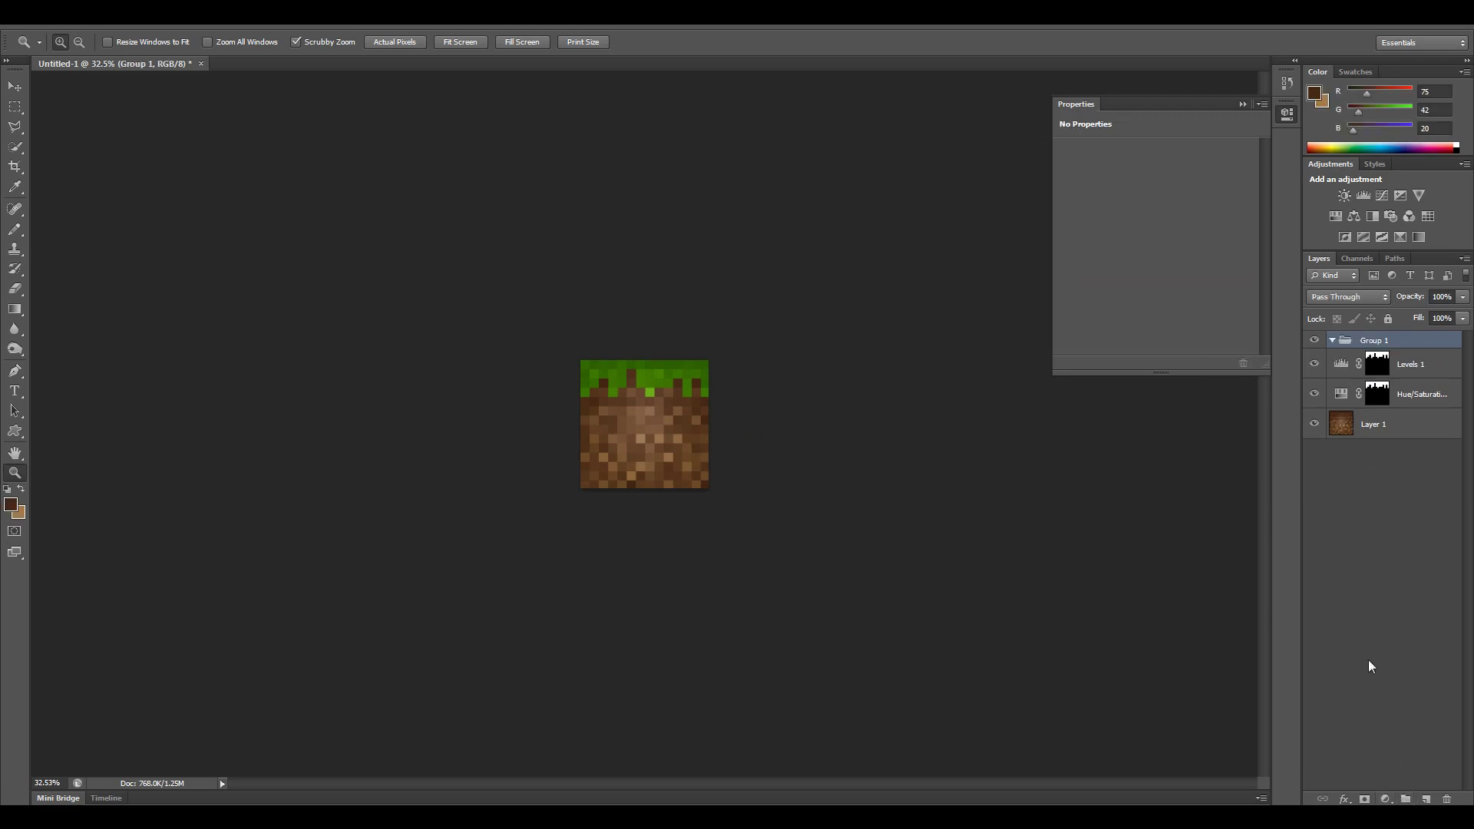
pyautogui.doubleClick(1373, 340)
pyautogui.write('side')
pyautogui.press('Return')
pyautogui.click(1392, 423)
pyautogui.keyDown('shift'); pyautogui.click(1432, 371); pyautogui.keyUp('shift')
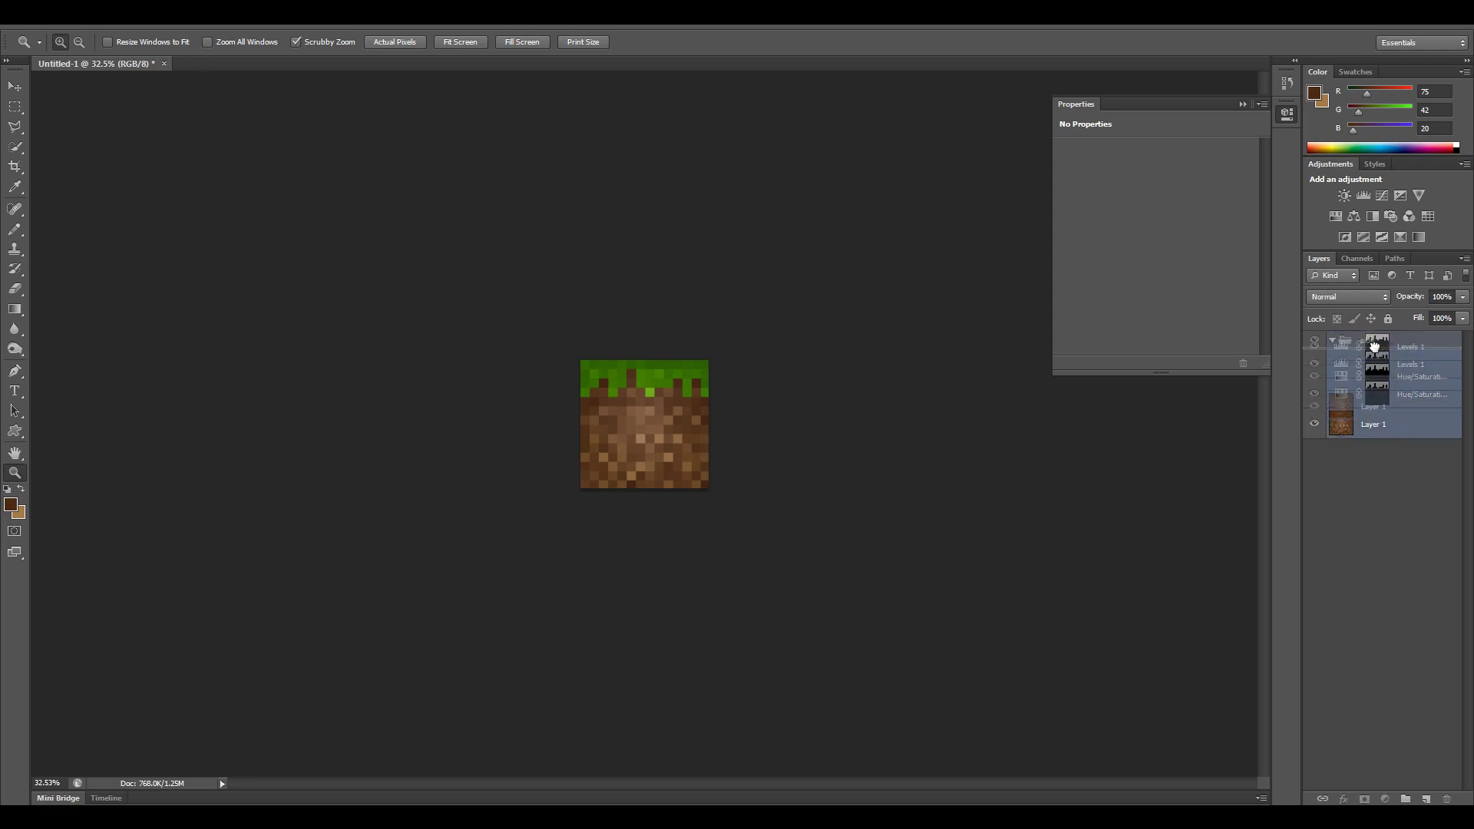
pyautogui.moveTo(1374, 346); pyautogui.dragTo(1389, 389)
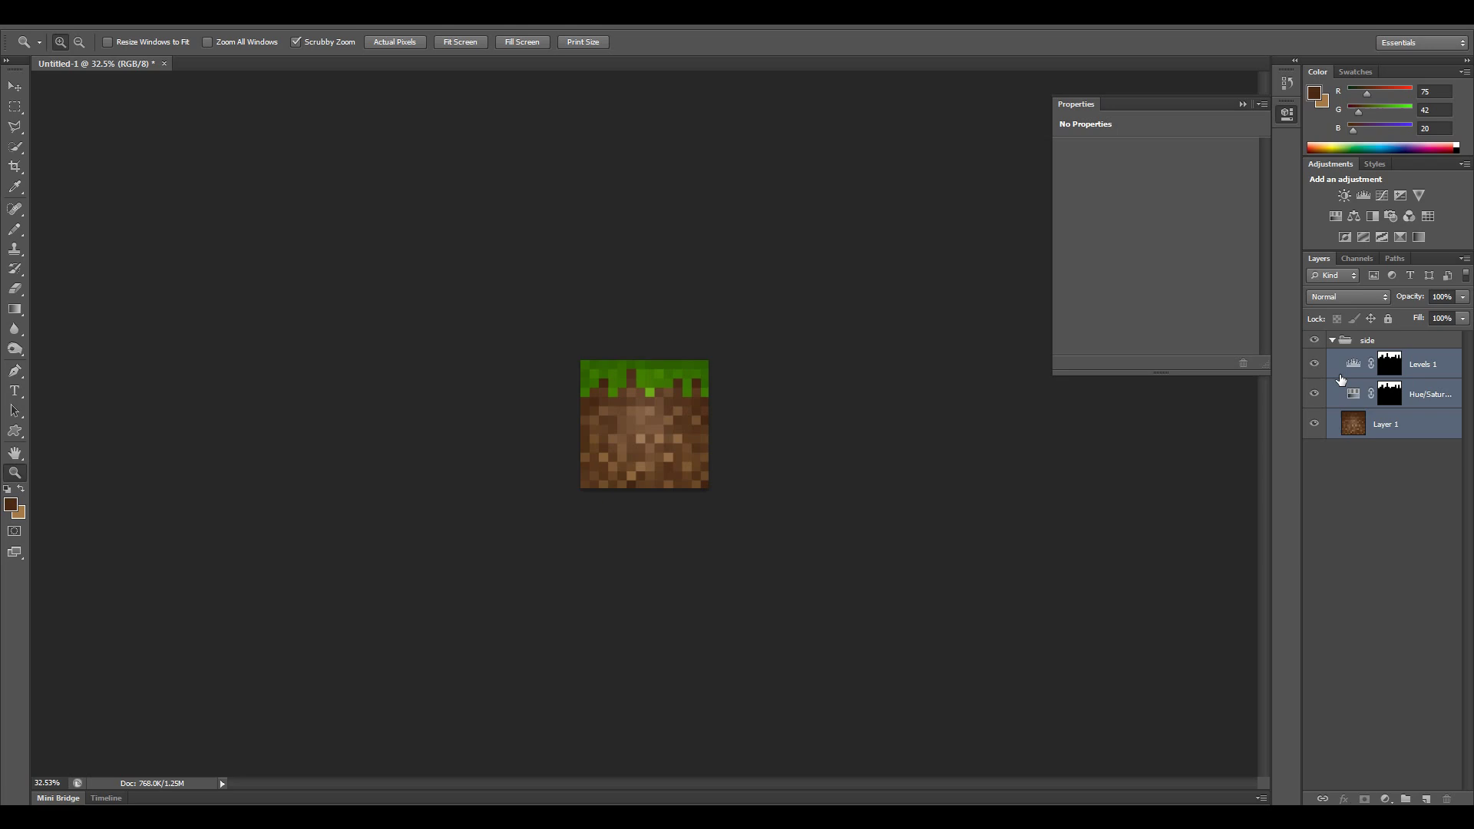
pyautogui.click(1332, 340)
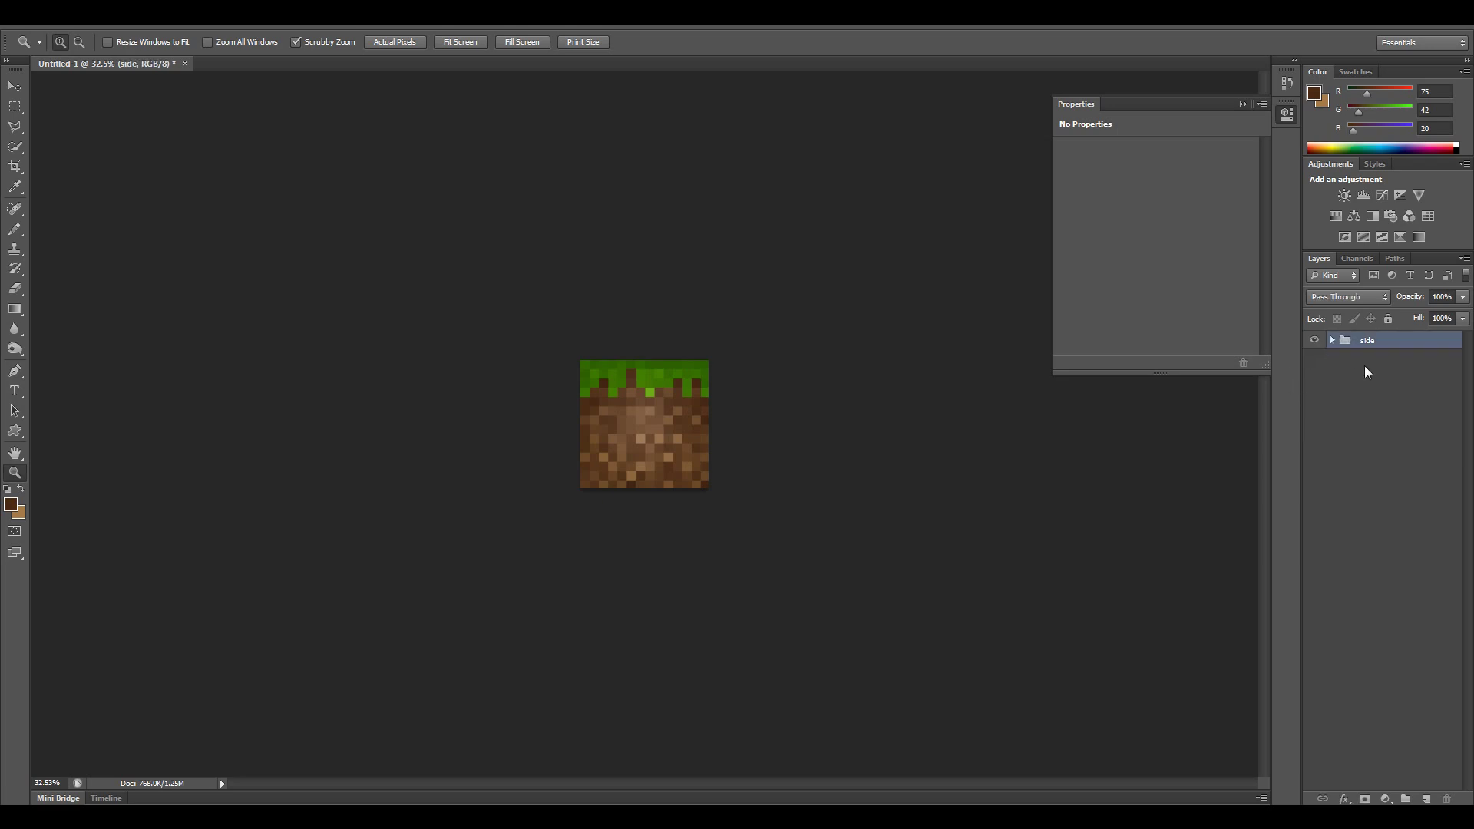
# - Duplicate the side group as 'other sides'
pyautogui.rightClick(1371, 340)
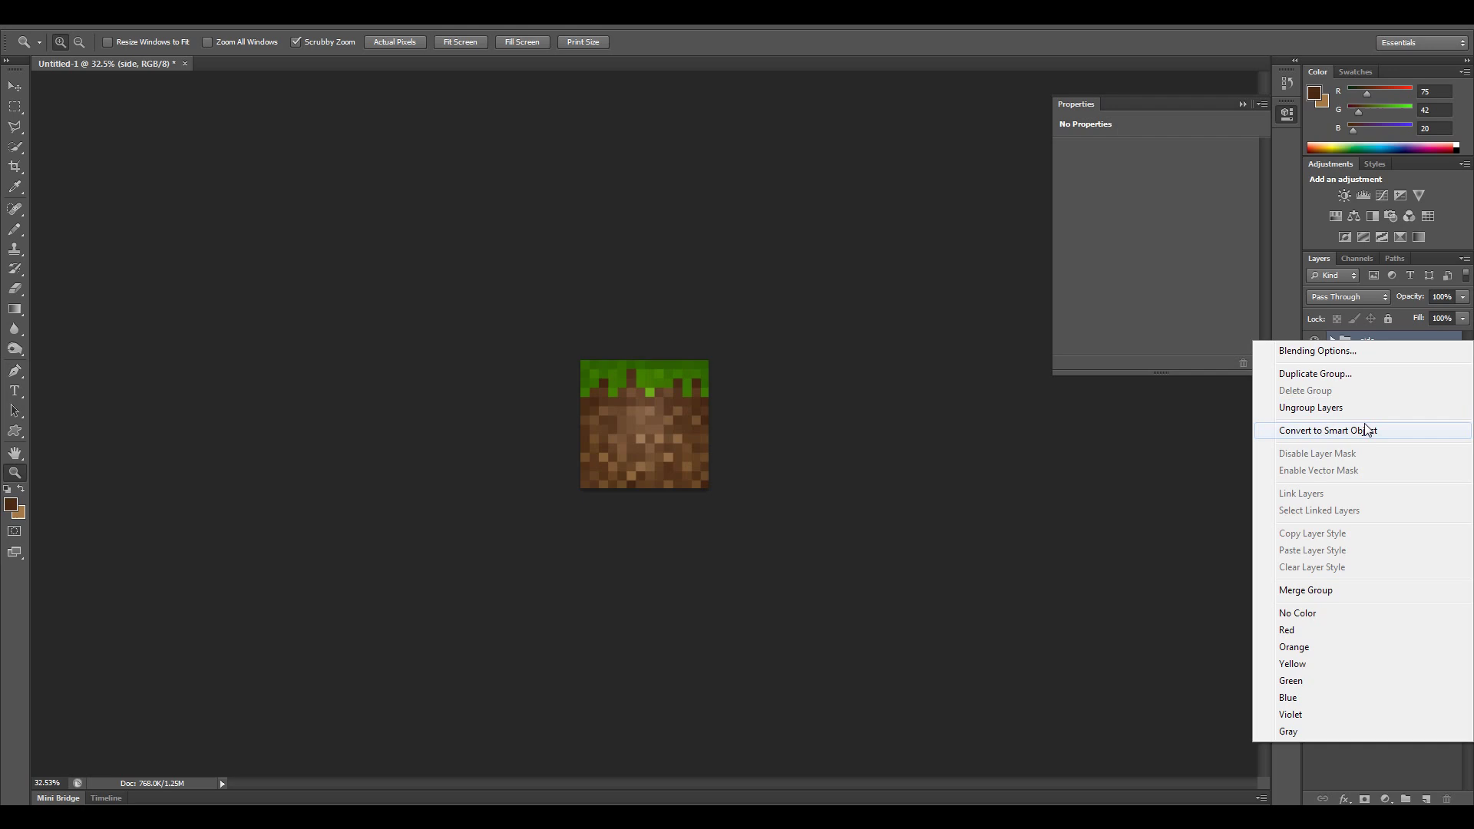
pyautogui.click(1368, 376)
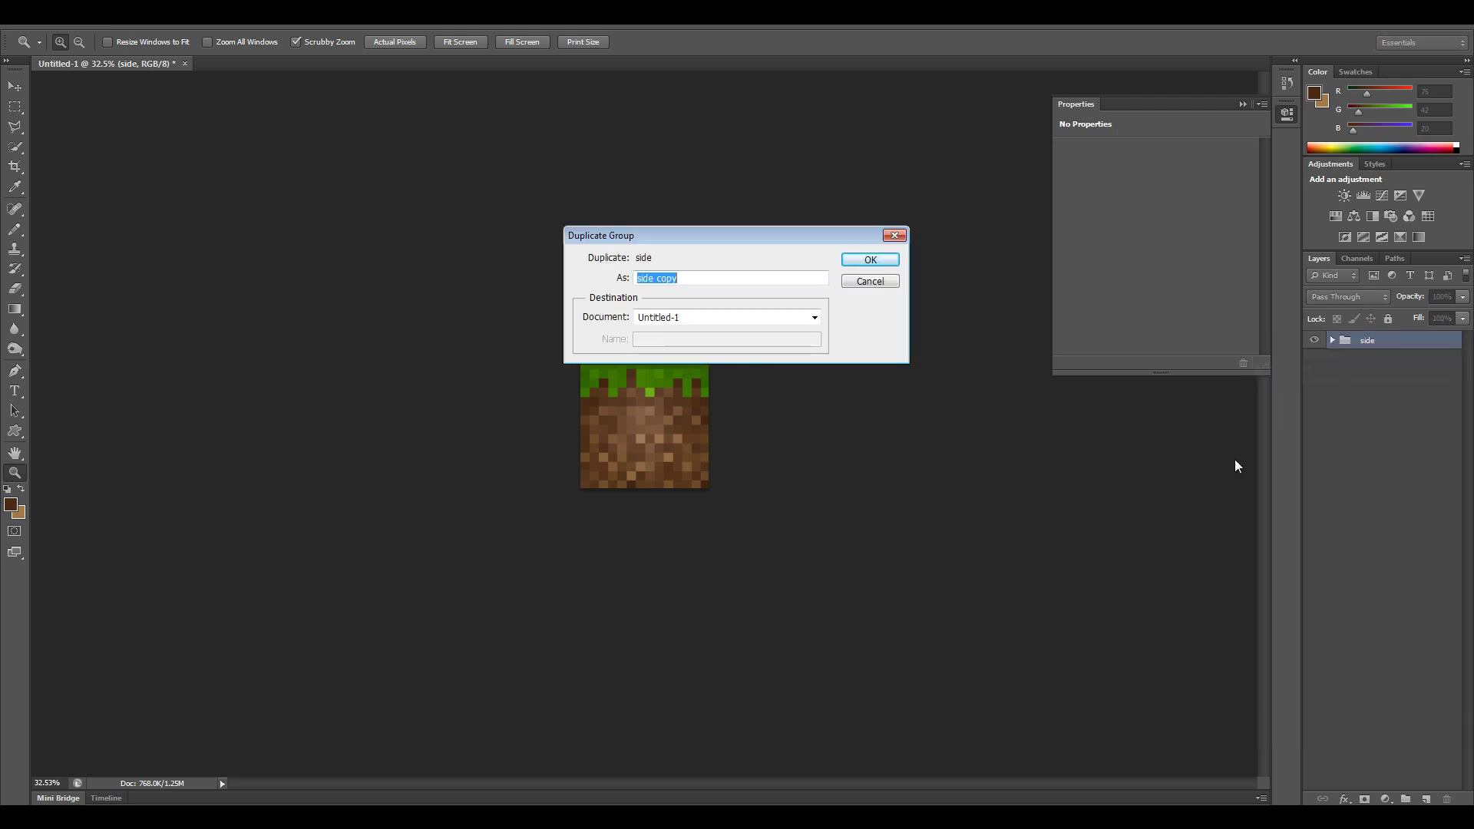
pyautogui.write('other sides')
pyautogui.press('Return')
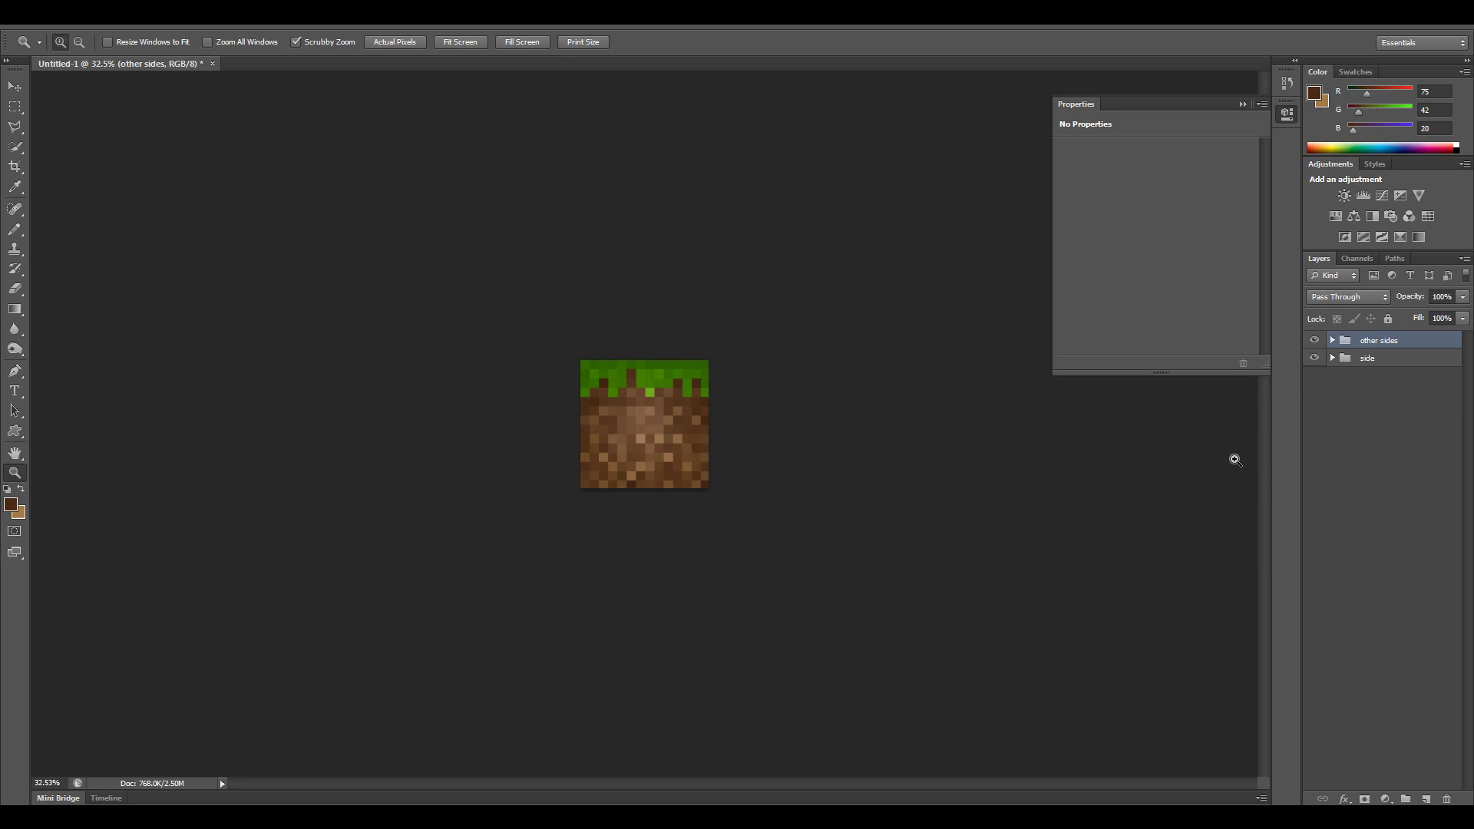
pyautogui.click(1417, 394)
pyautogui.click(1340, 361)
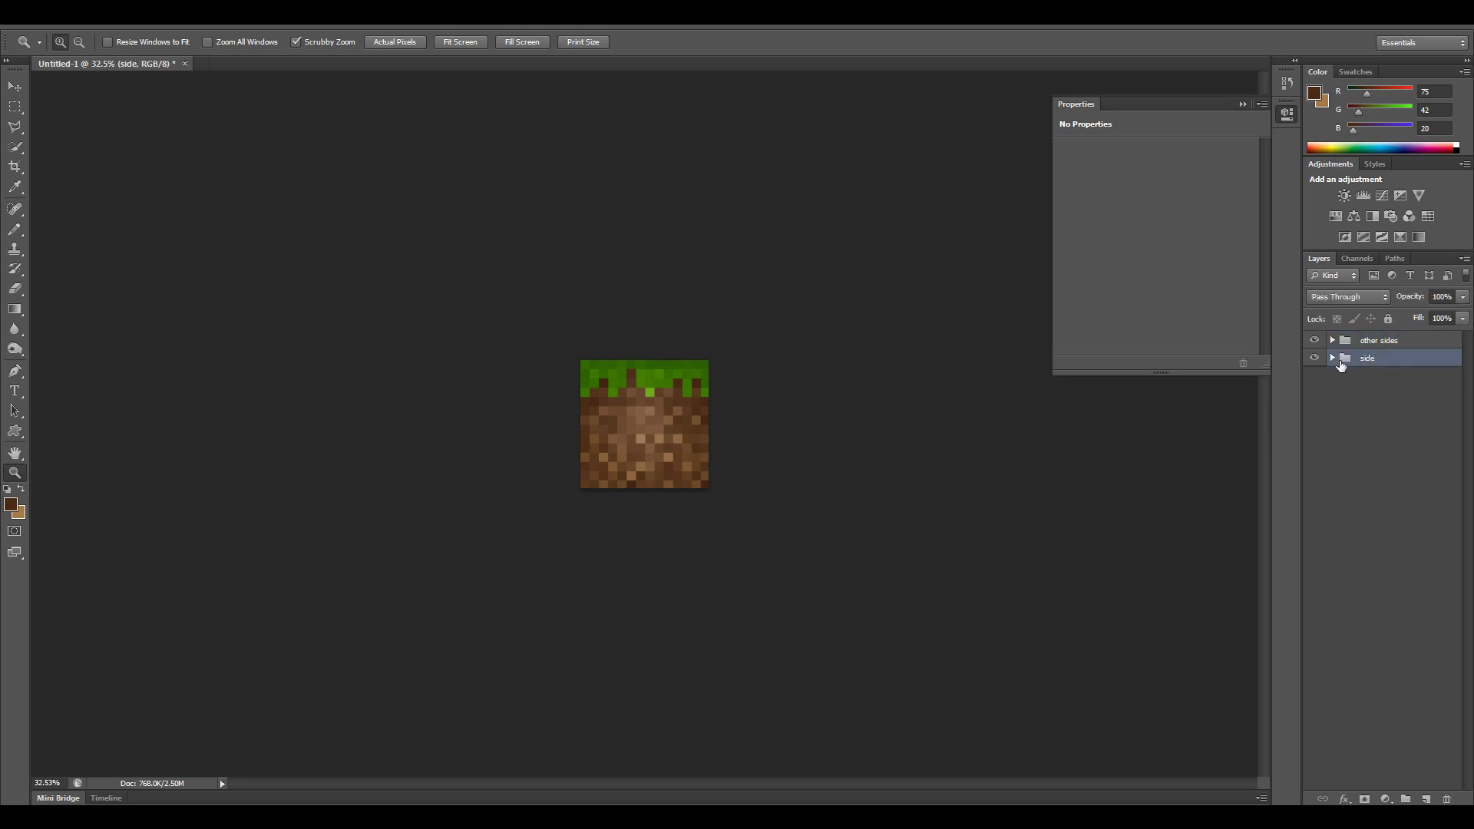
pyautogui.click(1332, 358)
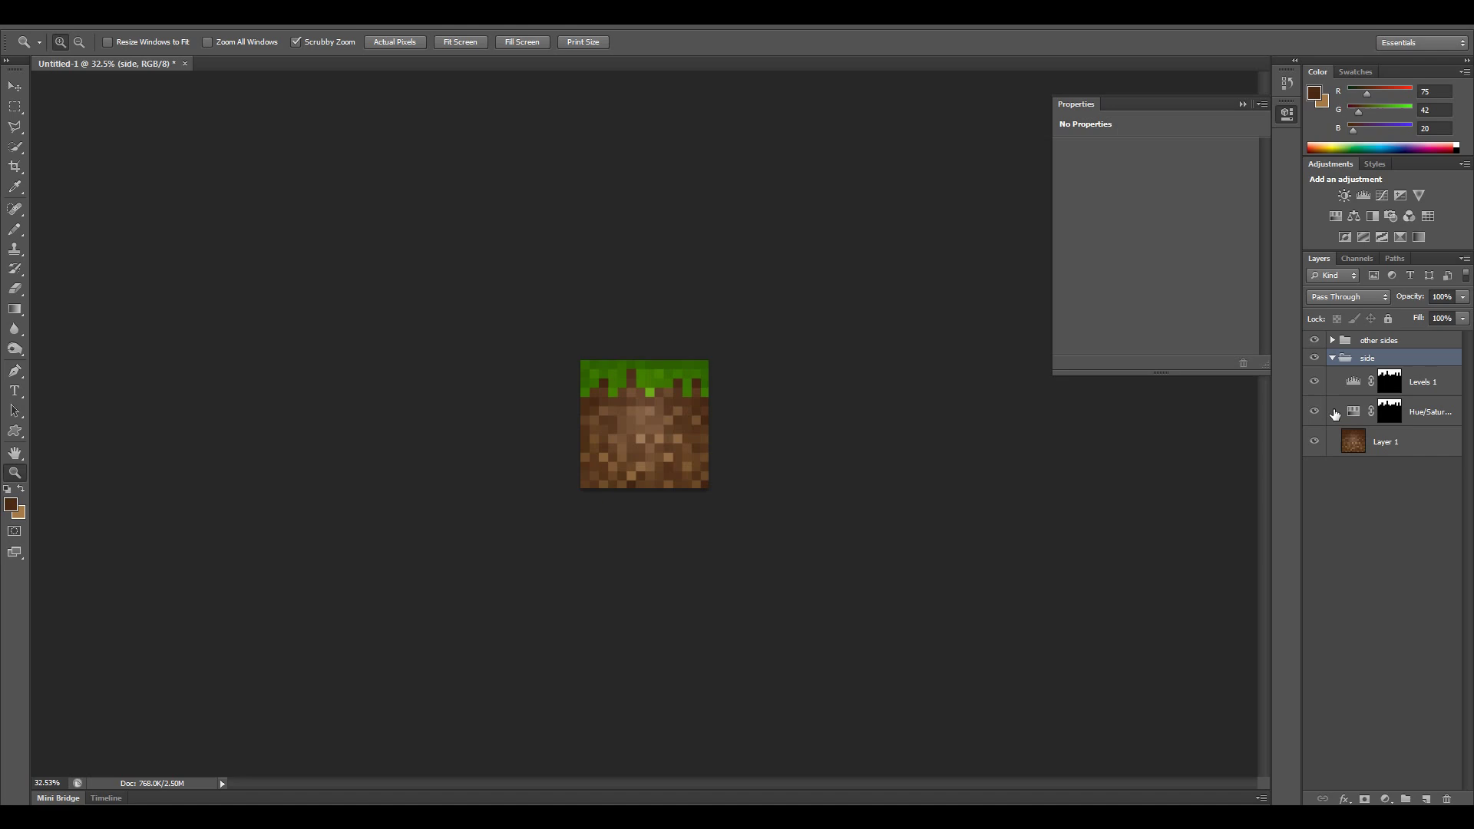
# - Add a new empty layer above the dirt texture Layer 1
pyautogui.click(1398, 453)
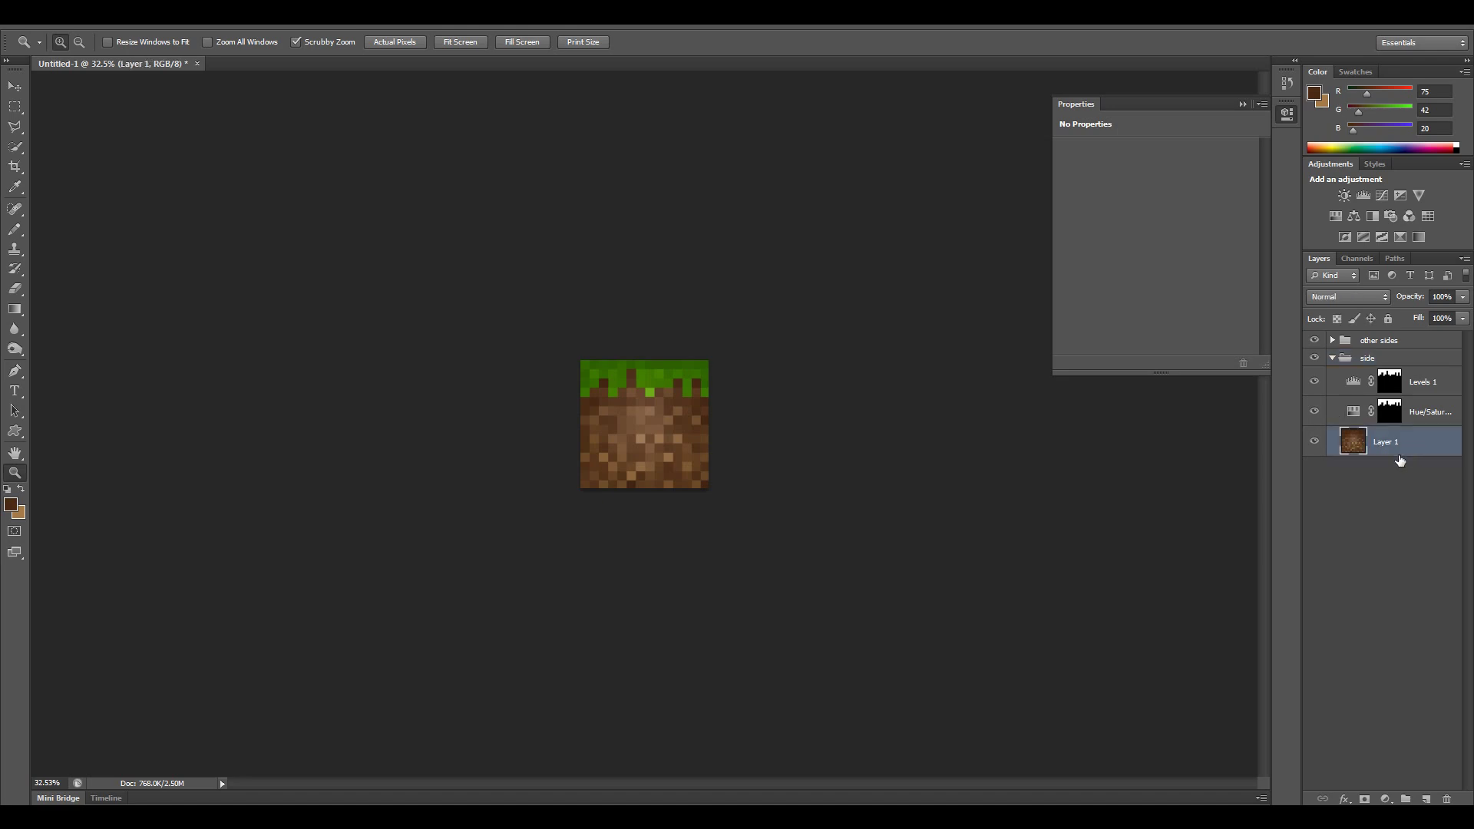
pyautogui.rightClick(1356, 448)
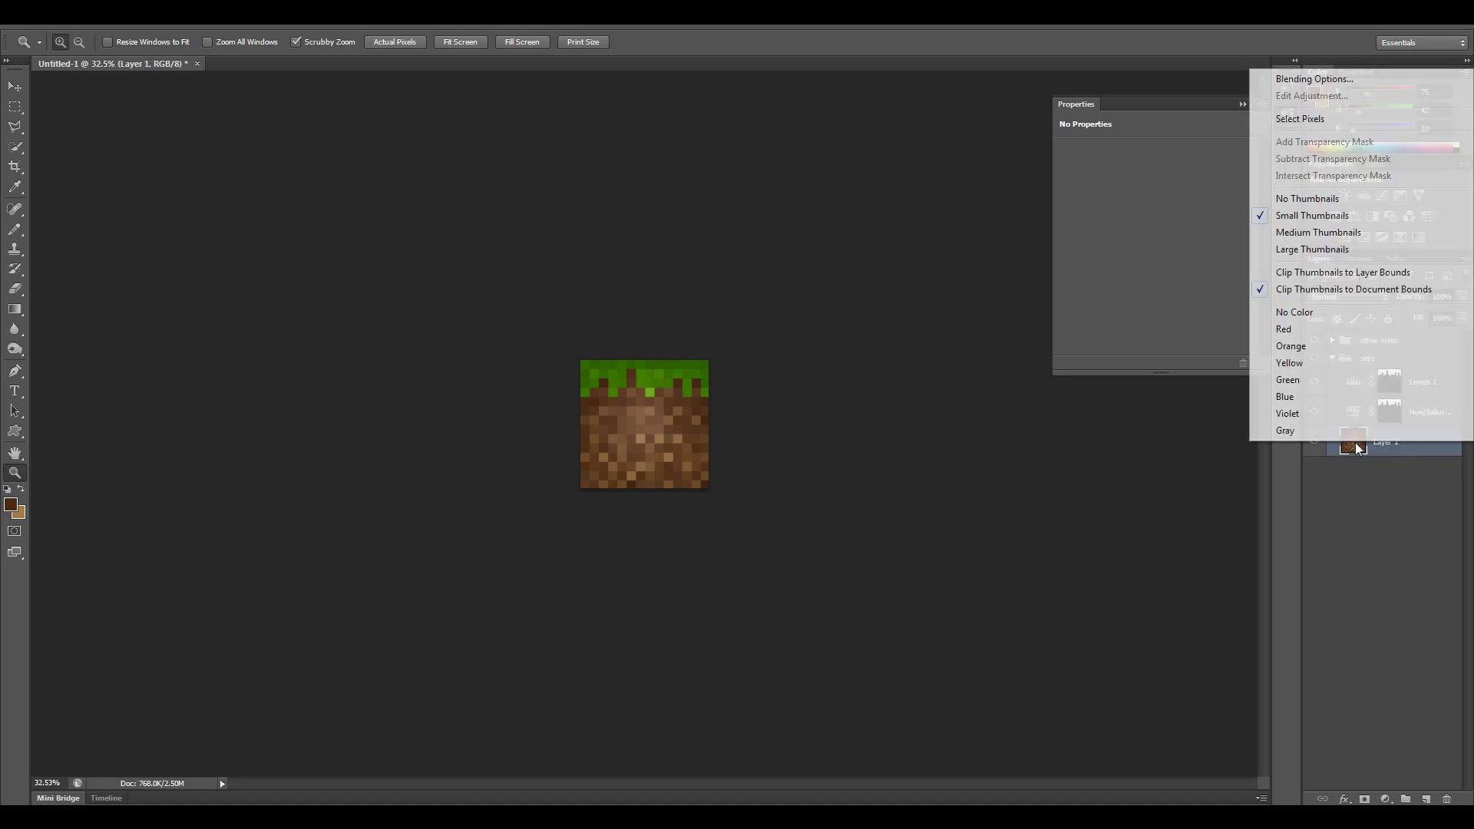
pyautogui.click(1432, 554)
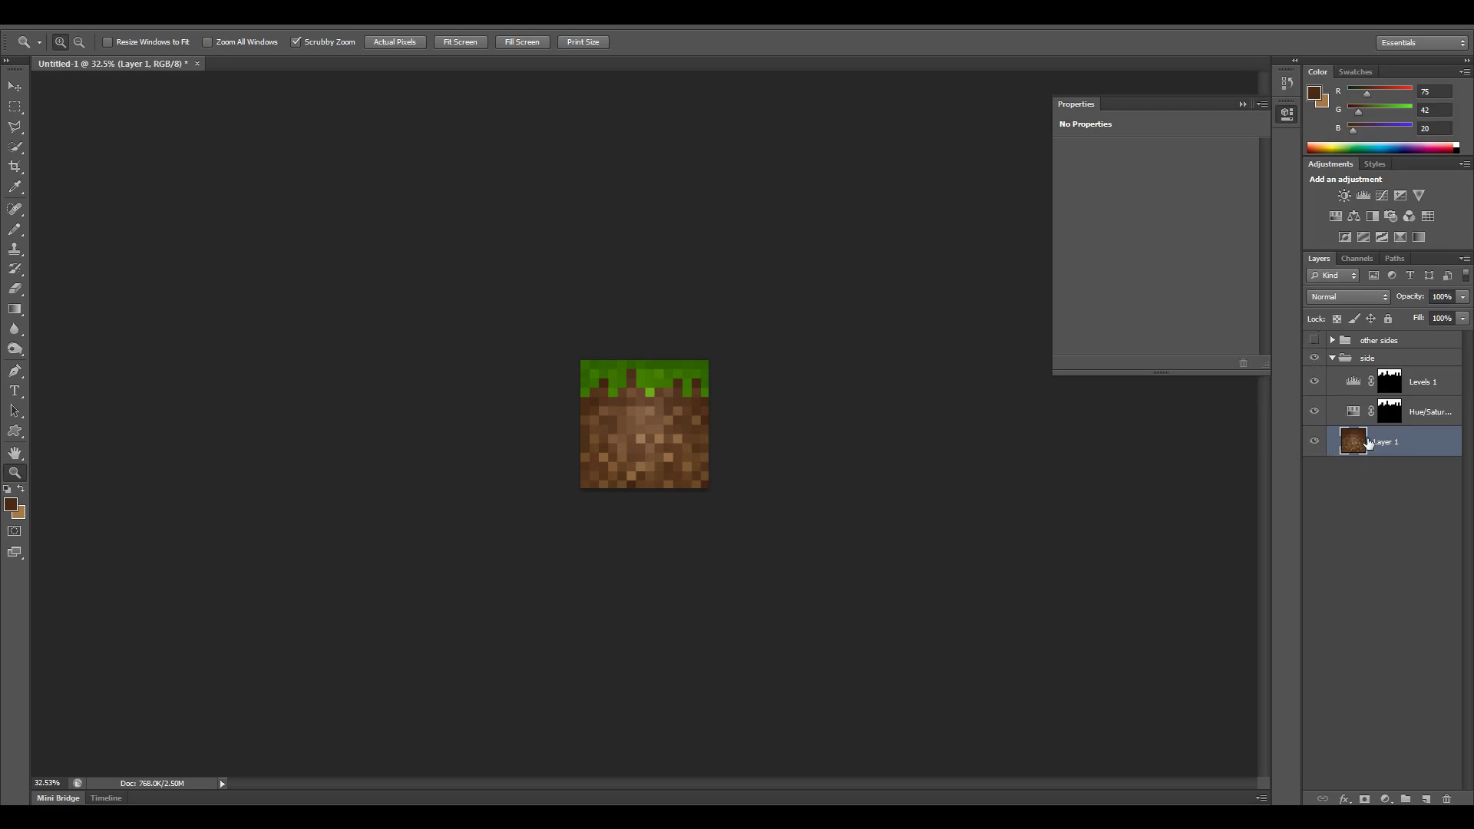
pyautogui.rightClick(1363, 451)
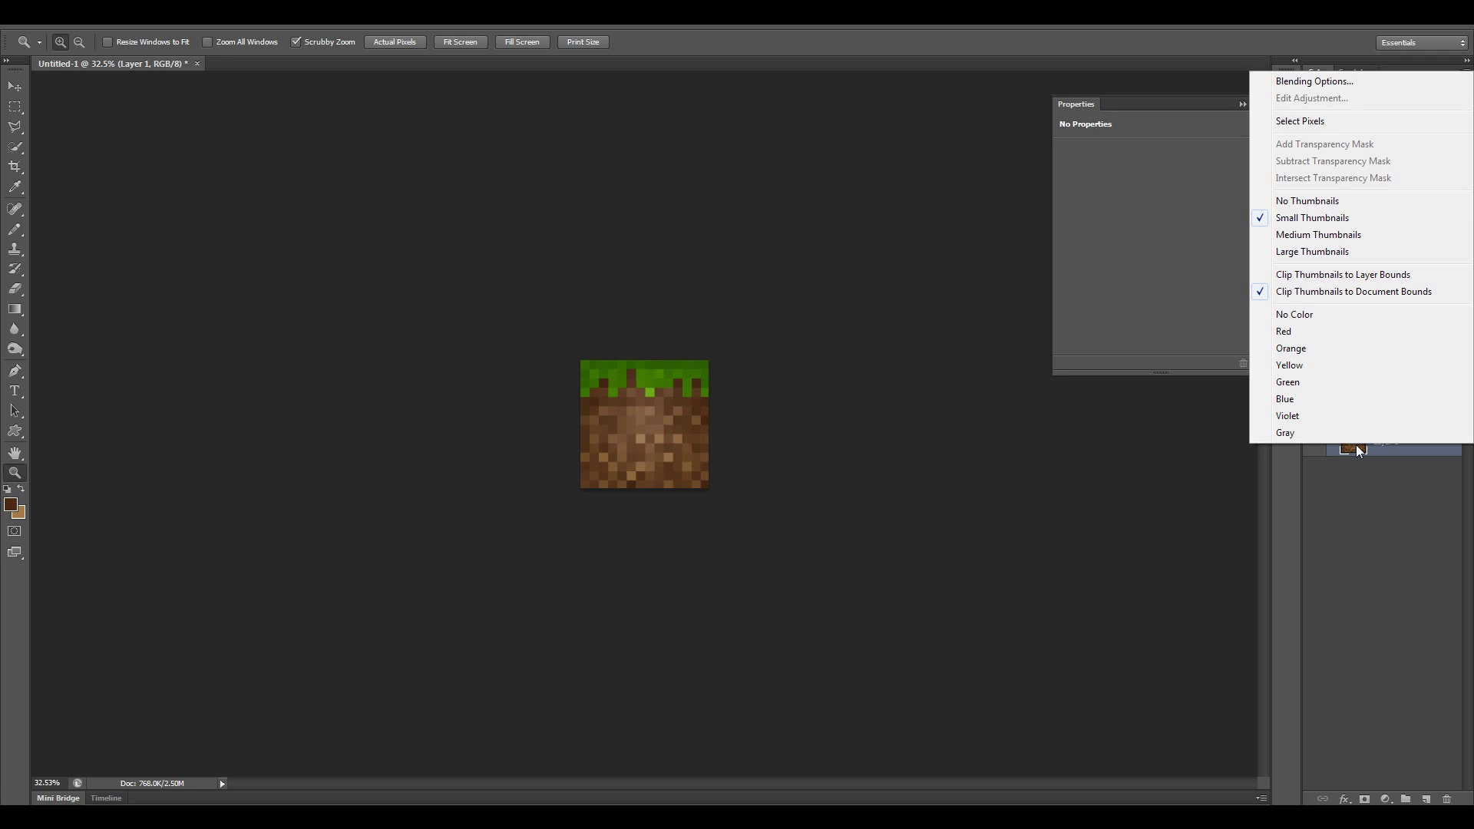
pyautogui.click(1365, 480)
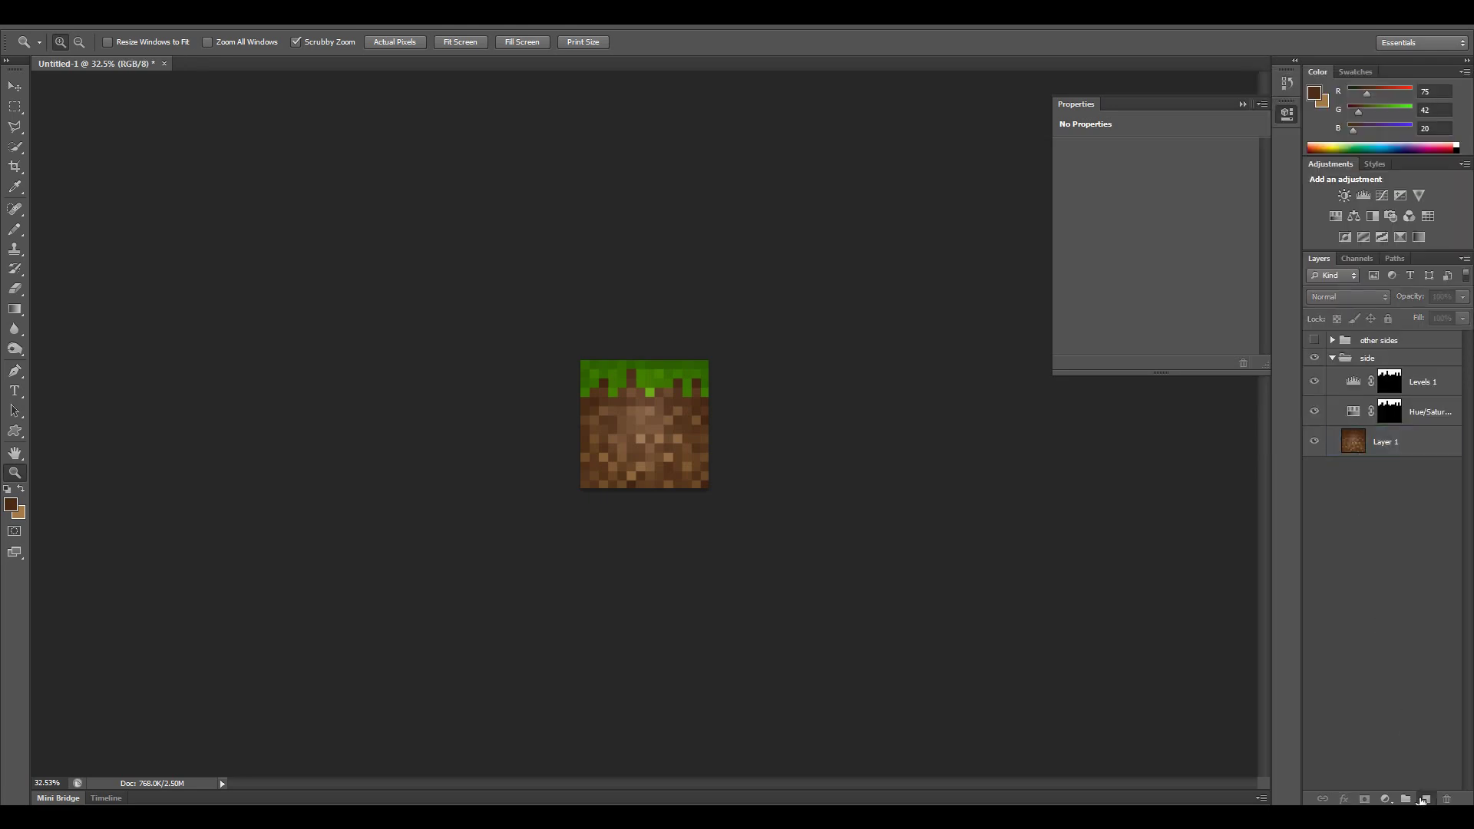
pyautogui.click(1425, 799)
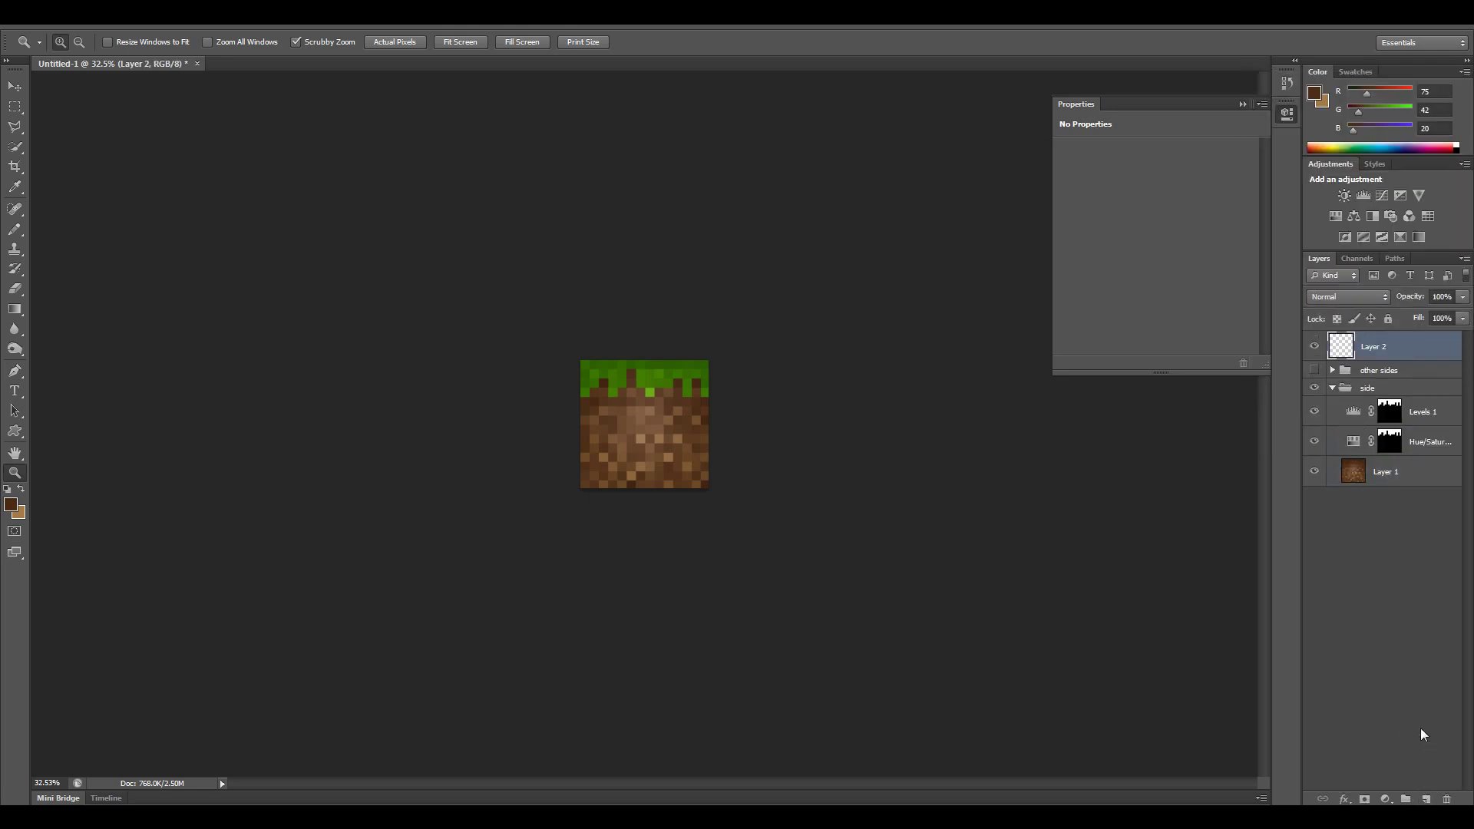
# - Hide the grass Hue/Saturation, Levels and side group so only plain dirt shows, and select all
pyautogui.click(1369, 477)
pyautogui.click(1314, 441)
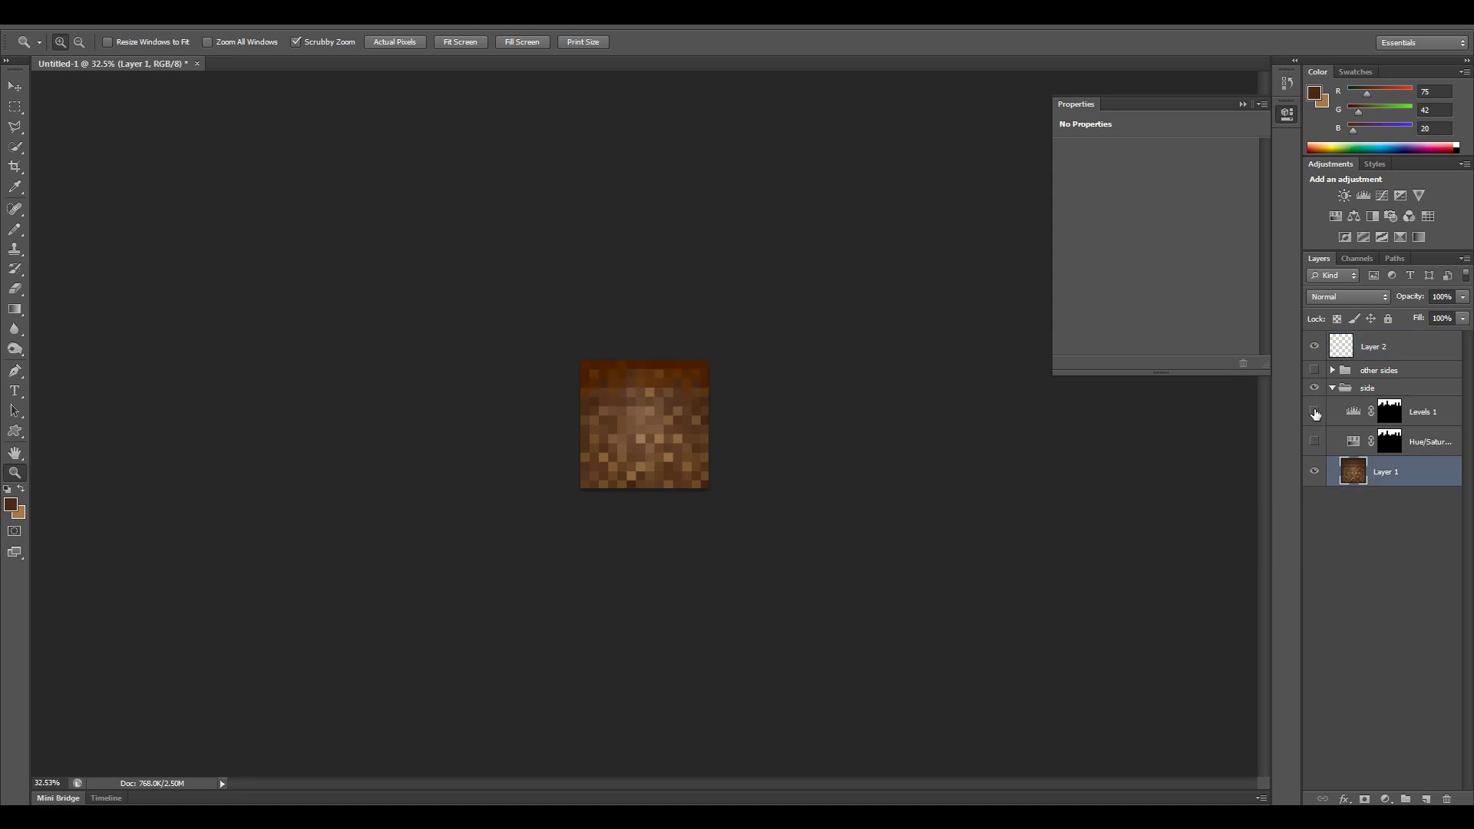
pyautogui.click(1314, 415)
pyautogui.click(1314, 387)
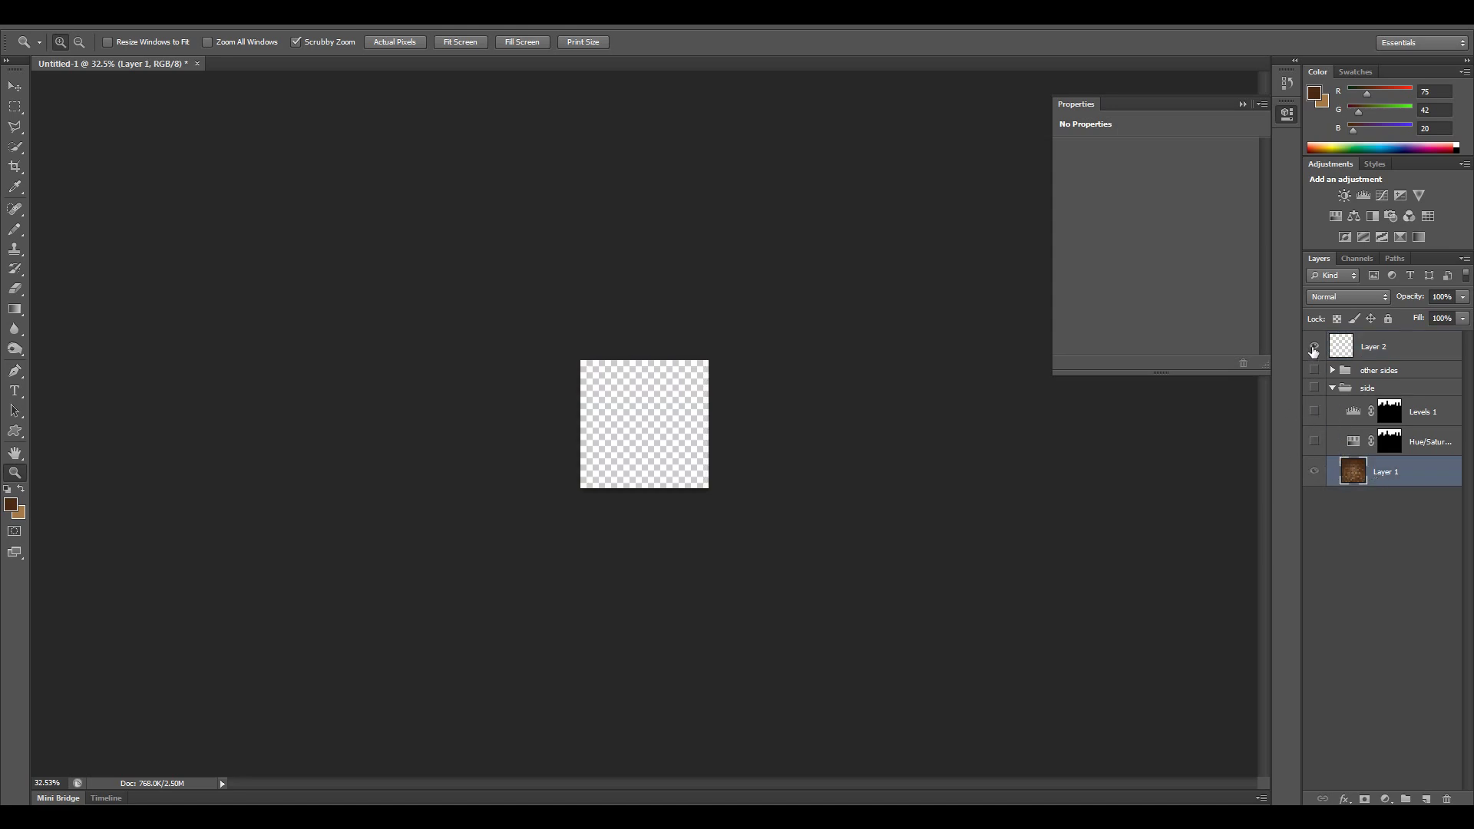
pyautogui.click(1314, 347)
pyautogui.click(1314, 388)
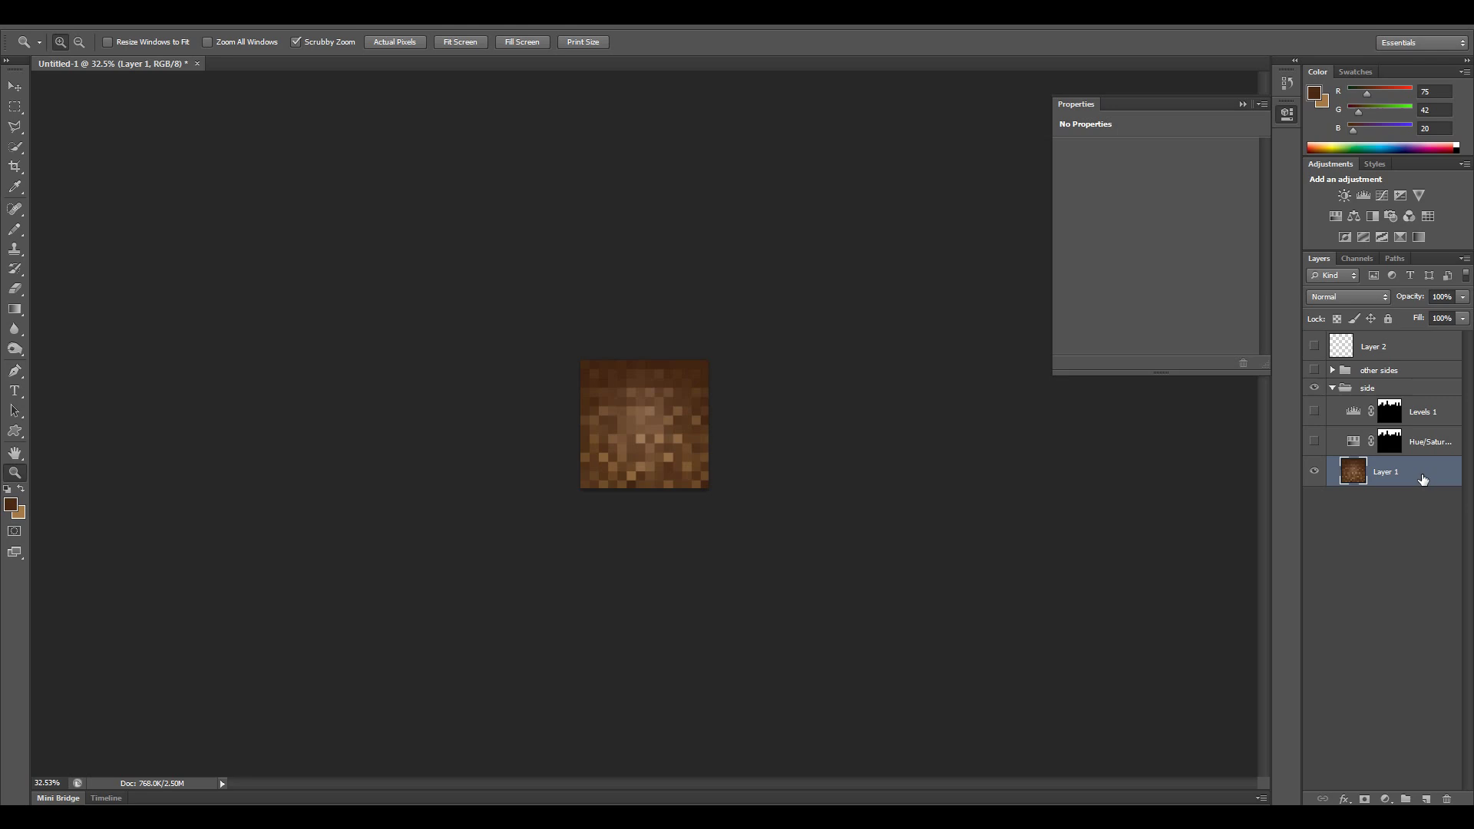
pyautogui.hotkey('ctrl', 'a')
pyautogui.click(1314, 388)
# - Rename the new layer 'bottom' and move it below Layer 1
pyautogui.click(1395, 348)
pyautogui.click(1314, 347)
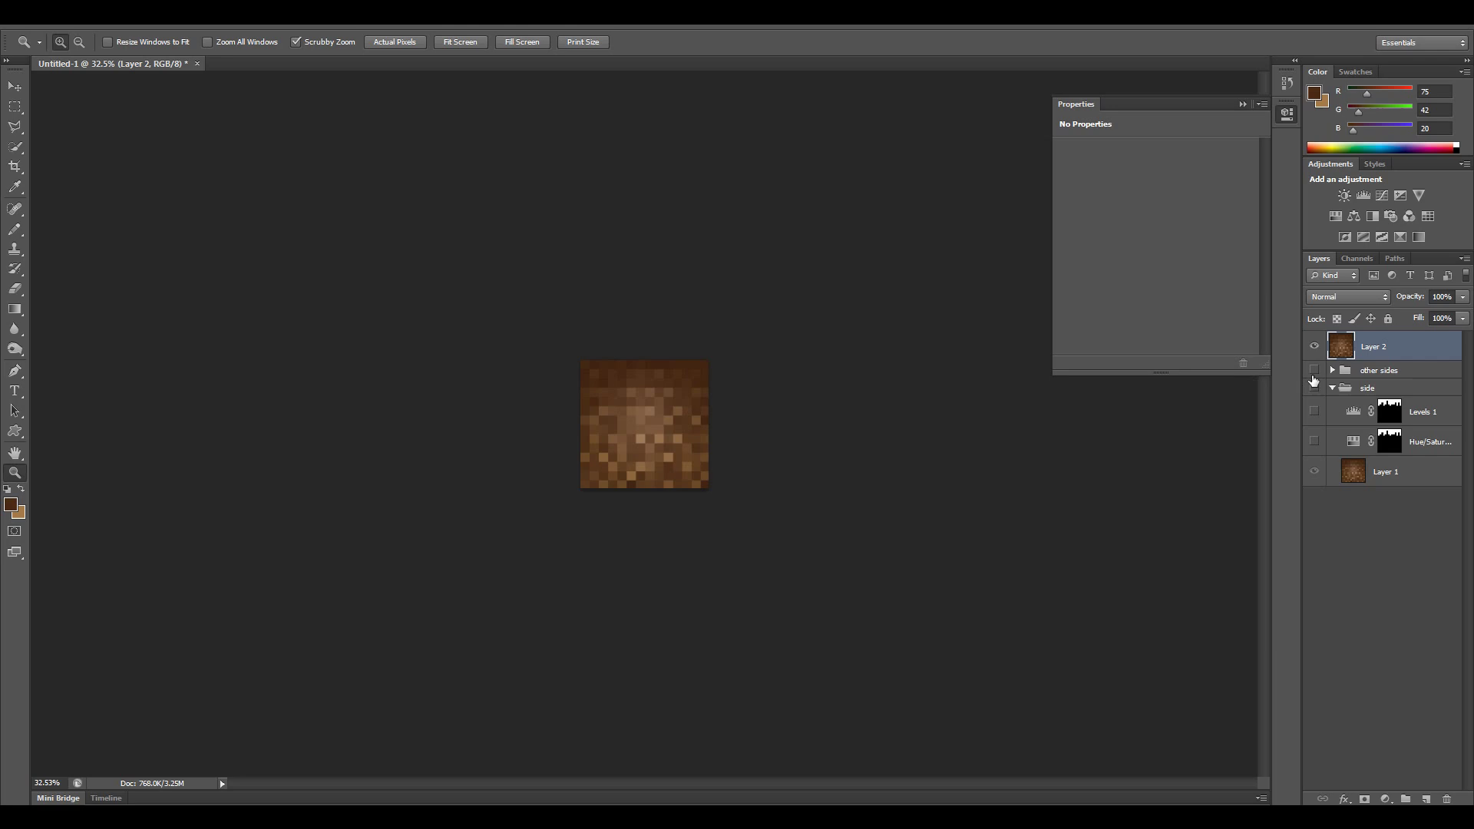
pyautogui.doubleClick(1378, 350)
pyautogui.write('bottom')
pyautogui.press('Return')
pyautogui.moveTo(1368, 349); pyautogui.dragTo(1380, 495)
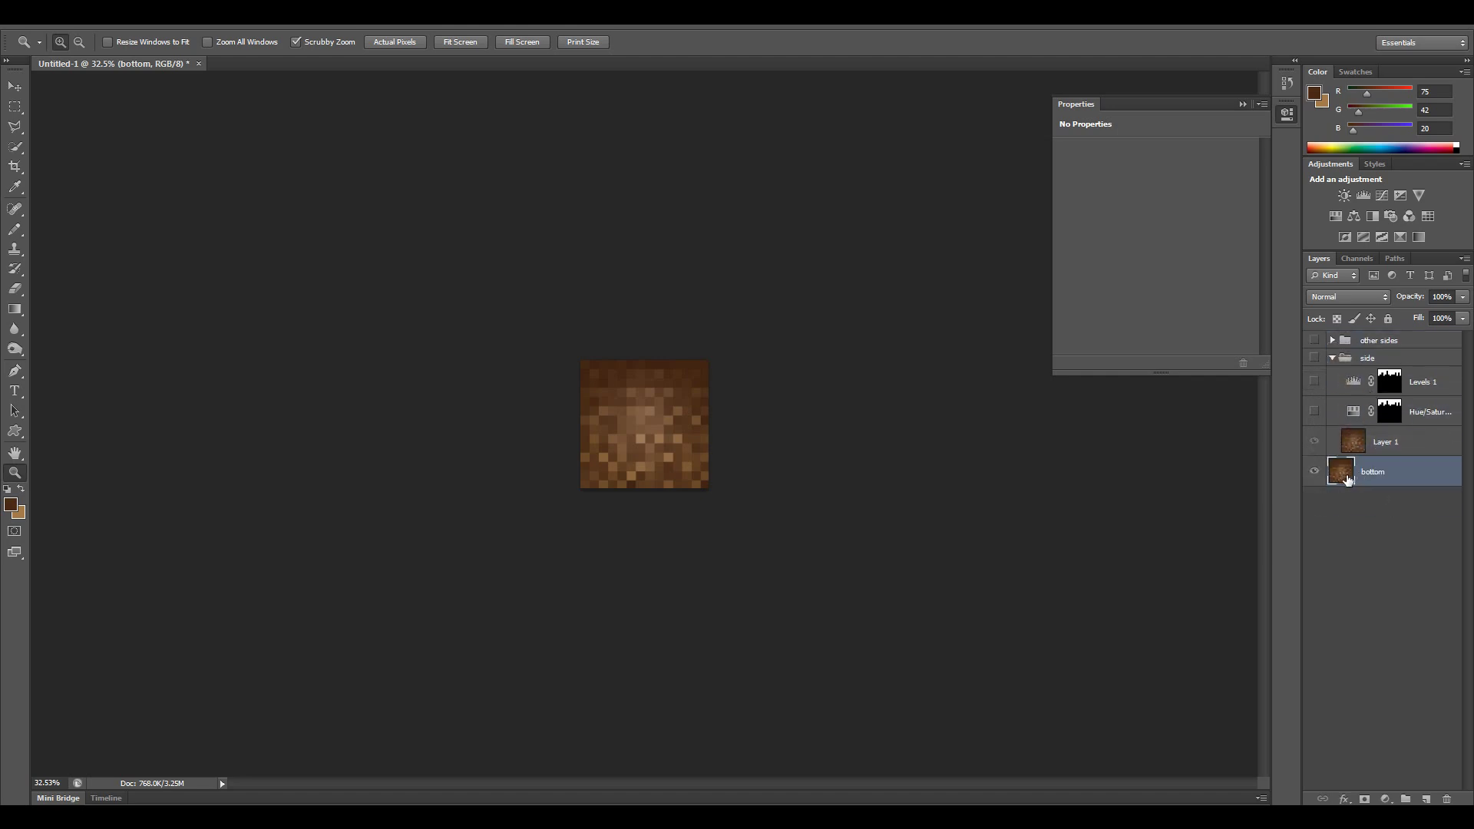
# - Stamp the visible dirt into a new layer named 'top' and hide bottom and Layer 1
pyautogui.click(1426, 799)
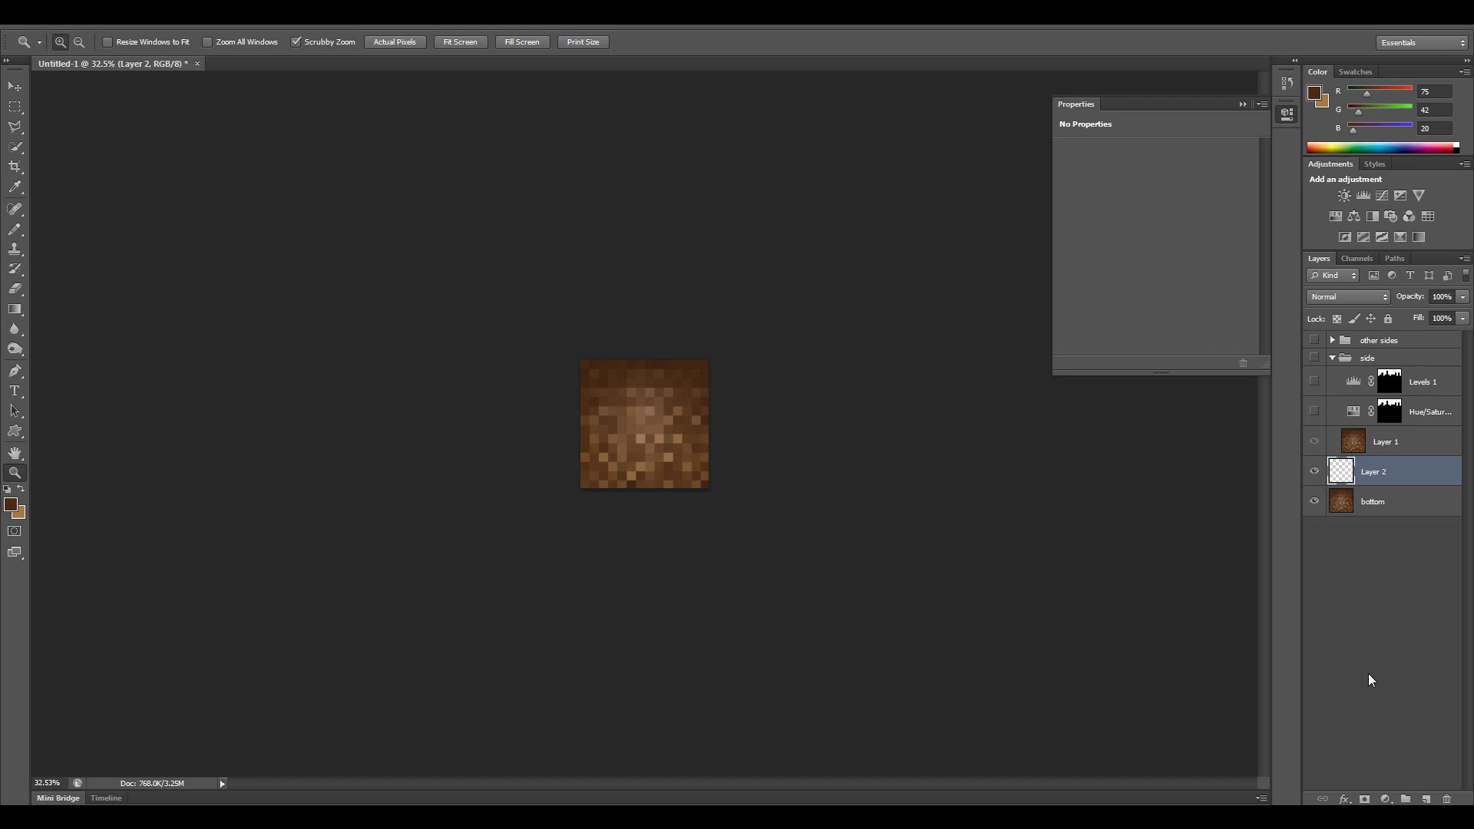
pyautogui.hotkey('ctrl', 'alt', 'shift', 'e')
pyautogui.click(1314, 501)
pyautogui.doubleClick(1373, 471)
pyautogui.write('top')
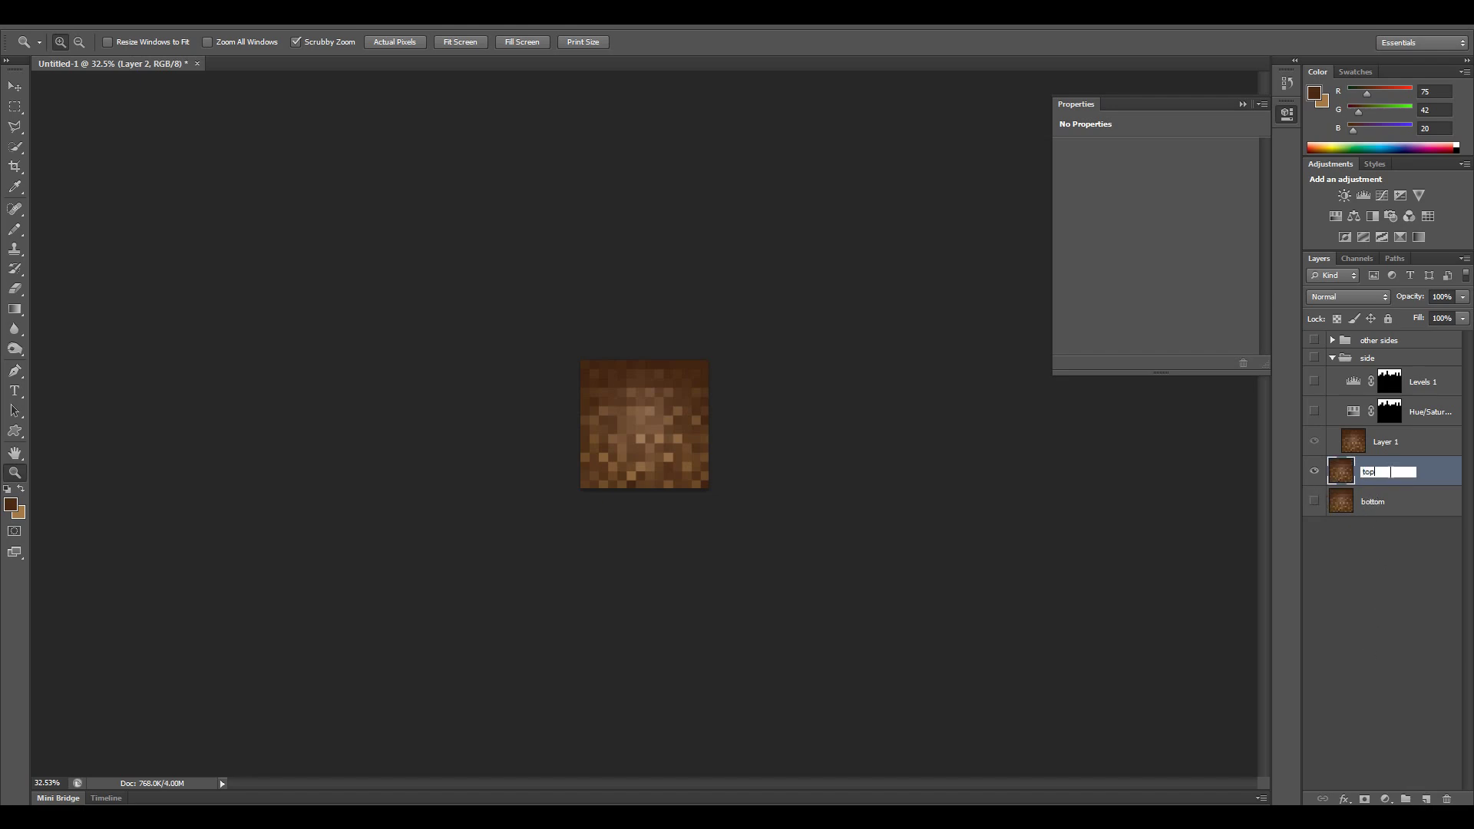
pyautogui.click(1408, 541)
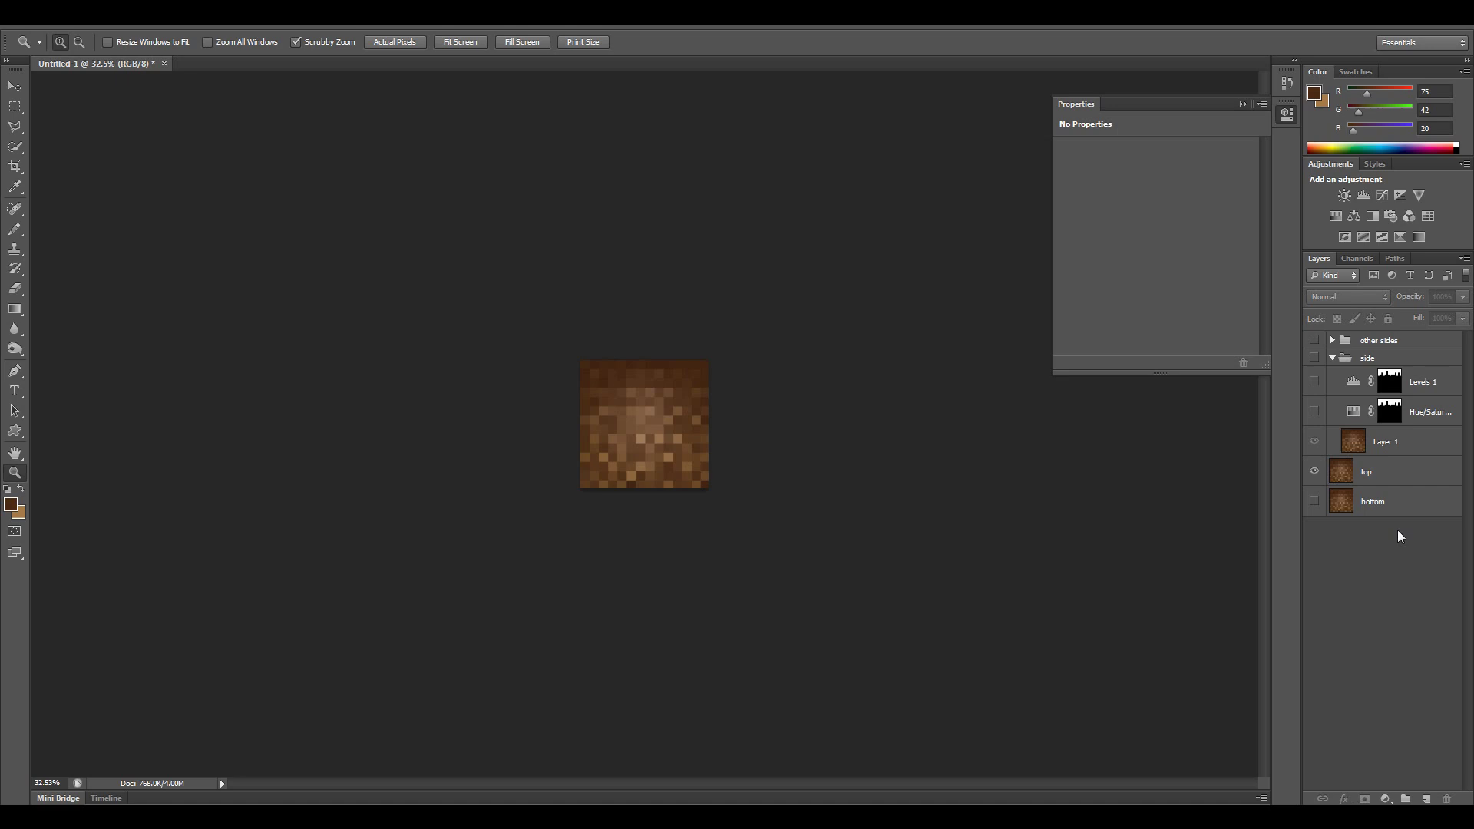
pyautogui.click(1393, 482)
pyautogui.click(1315, 445)
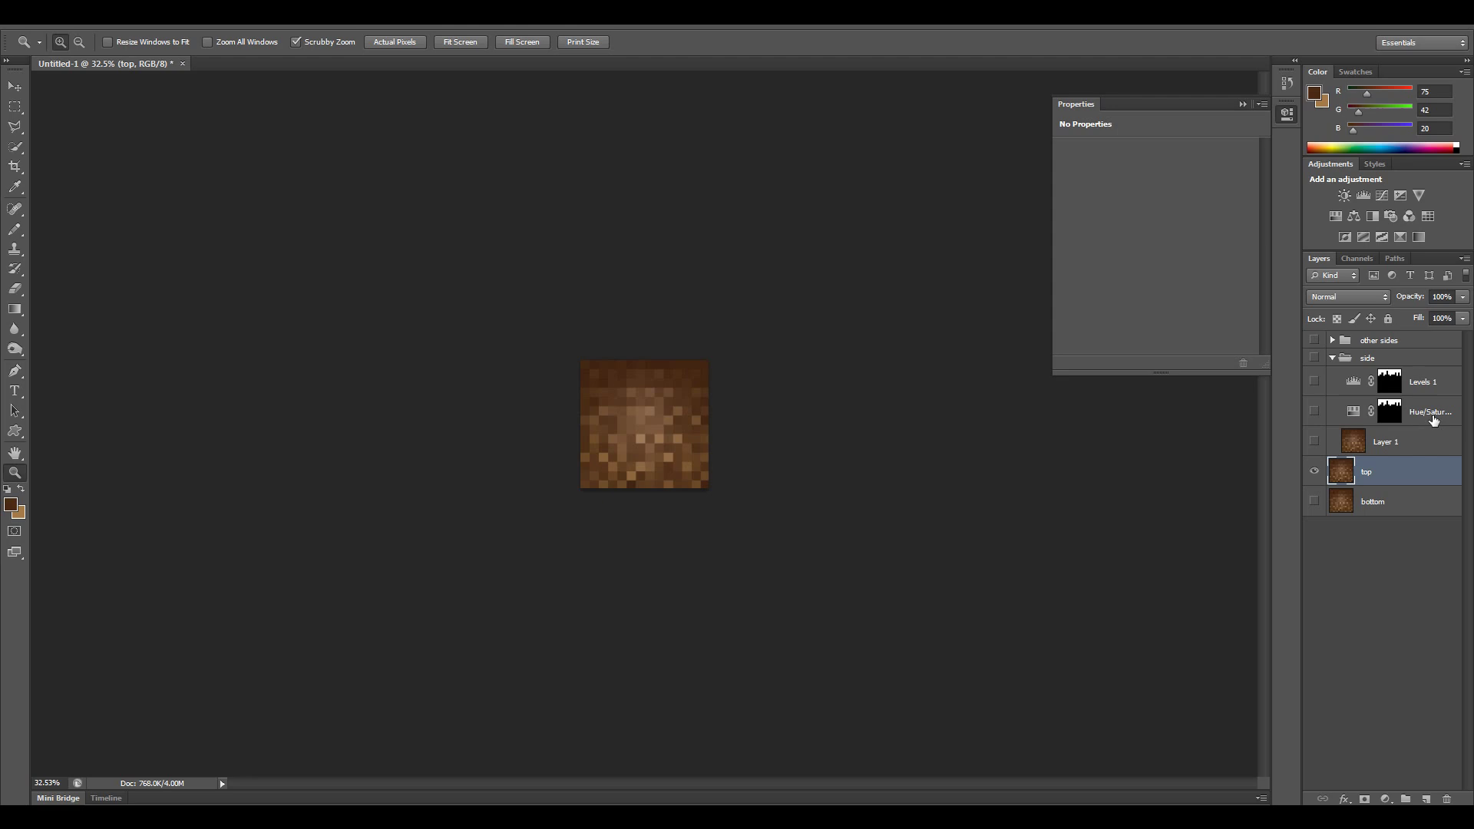
# - Tint the top layer green with a Hue/Saturation adjustment at Hue 62, Saturation 45
pyautogui.click(1388, 411)
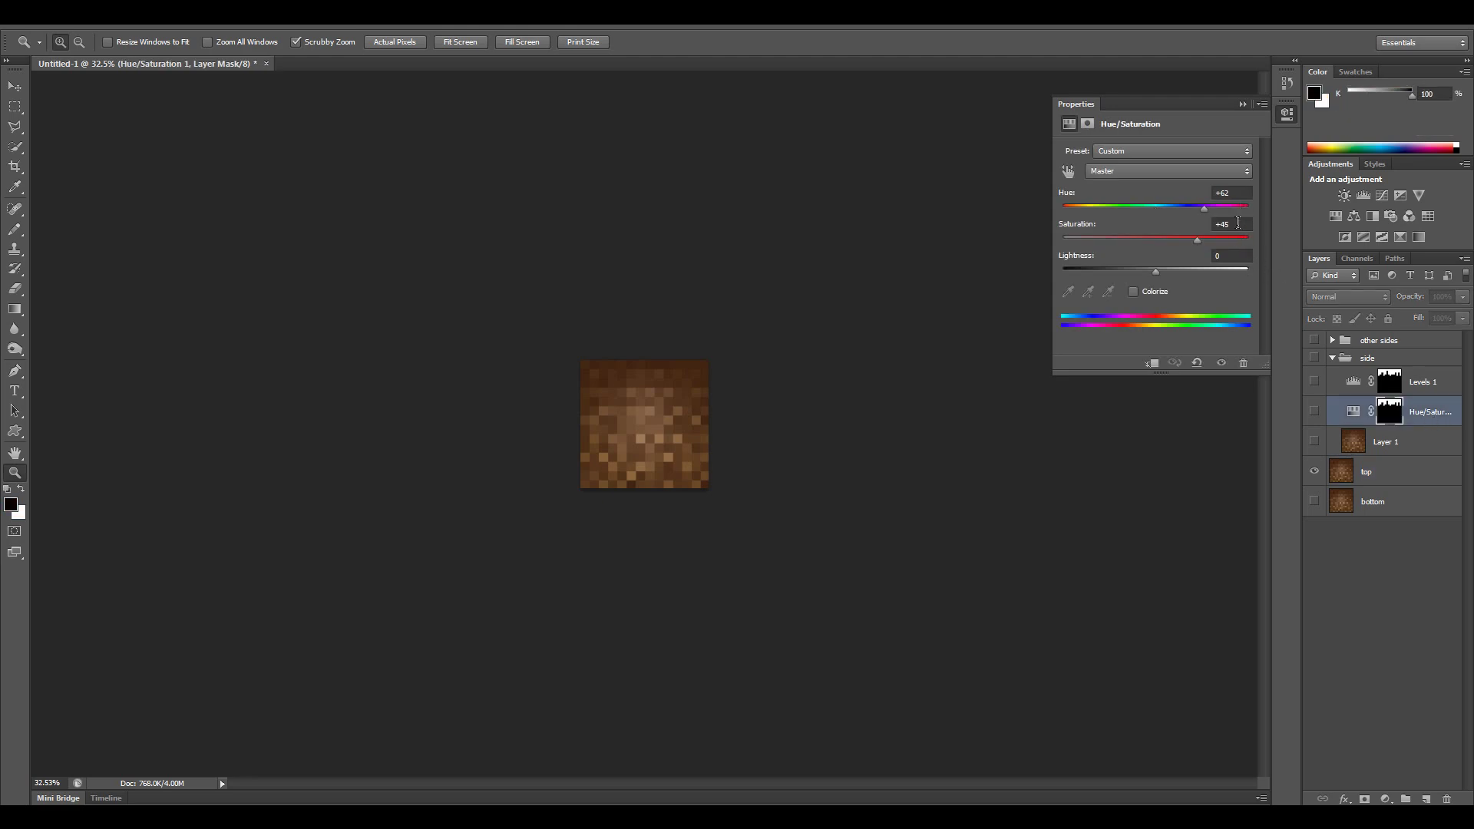
pyautogui.click(1404, 468)
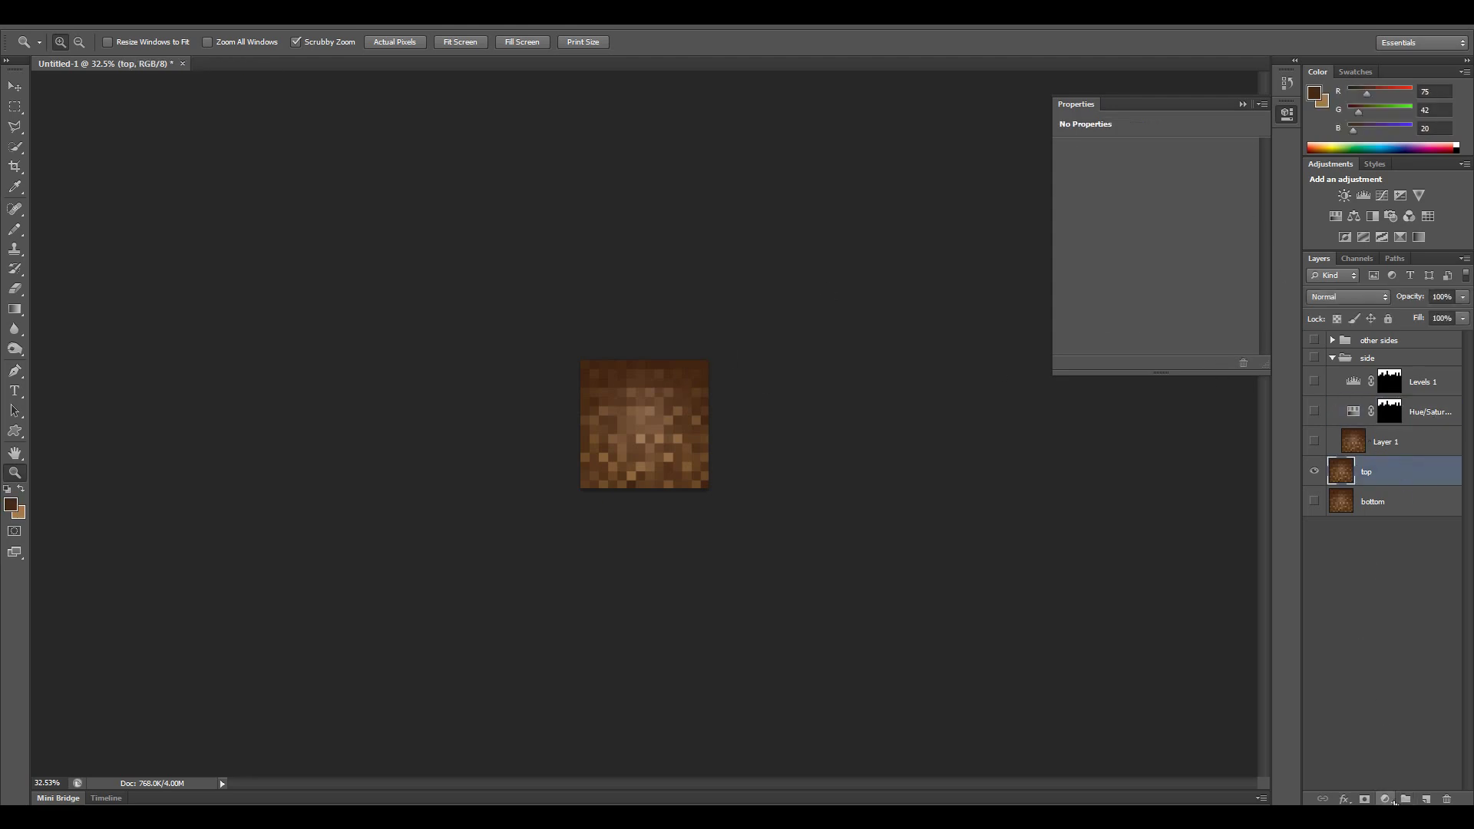
pyautogui.click(1385, 799)
pyautogui.click(1385, 614)
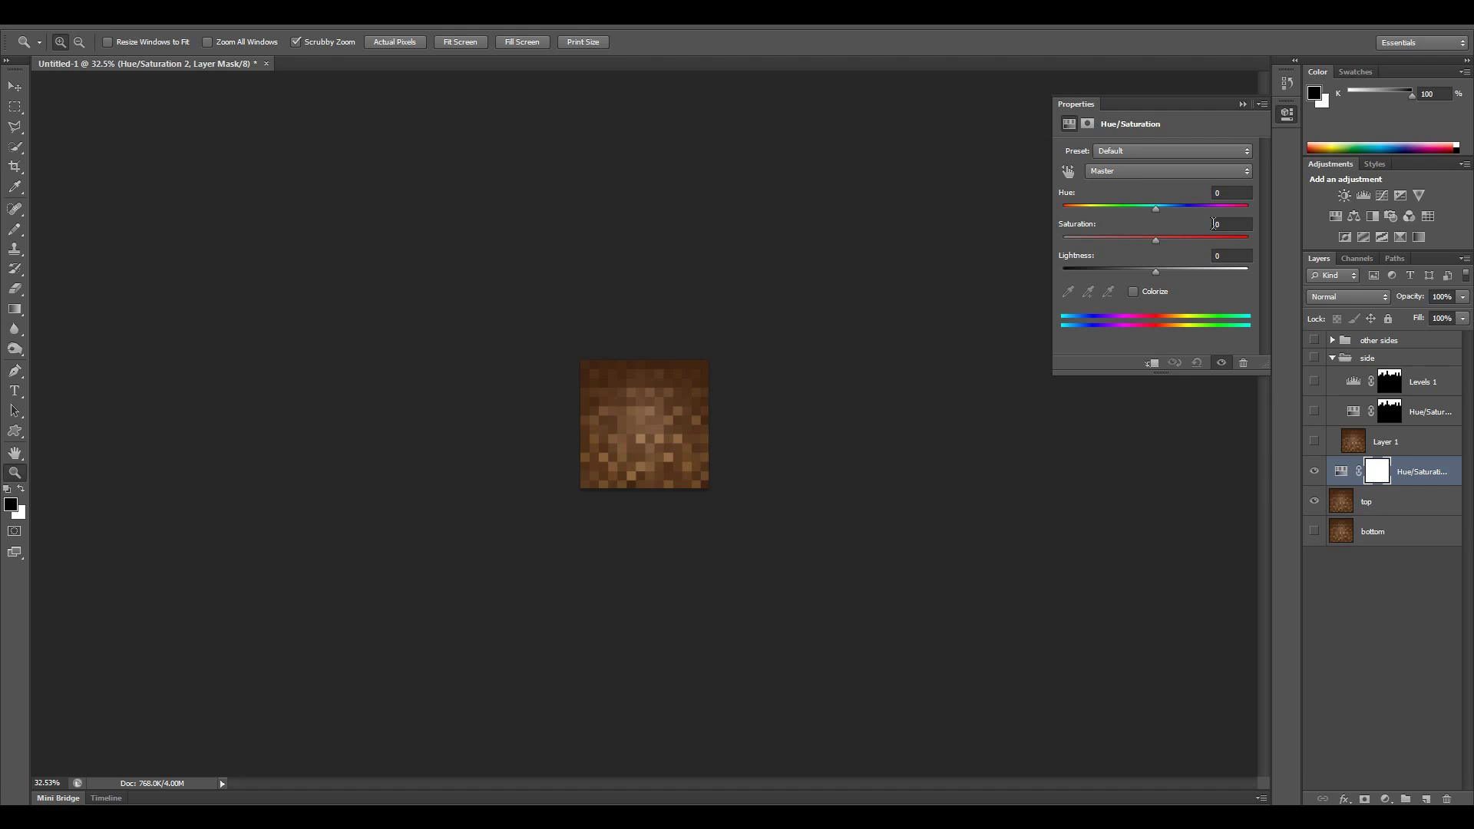
pyautogui.click(1242, 192)
pyautogui.write('62')
pyautogui.click(1232, 225)
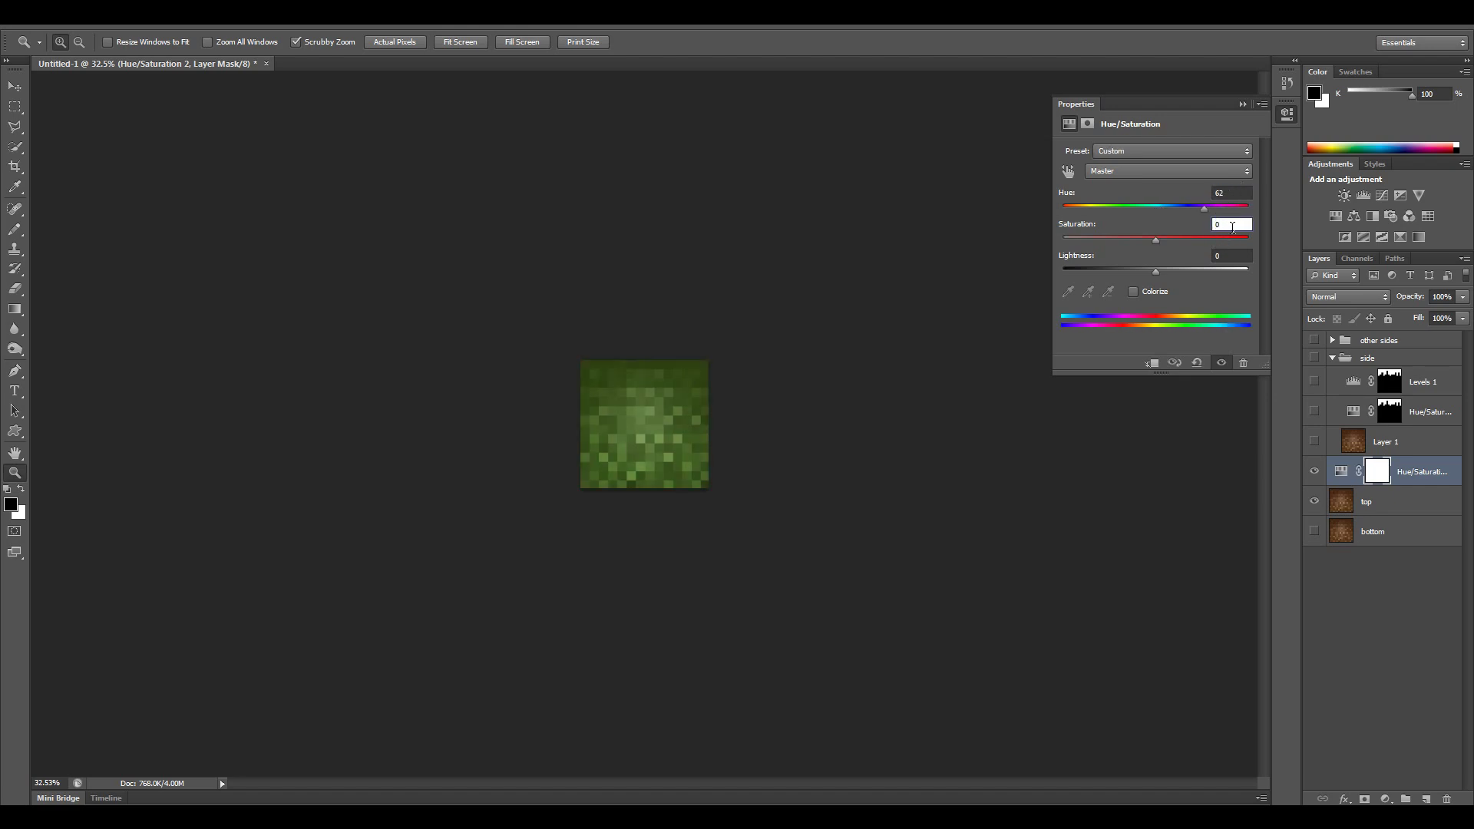
pyautogui.write('45')
pyautogui.press('BackSpace')
pyautogui.press('BackSpace')
pyautogui.press('BackSpace')
pyautogui.write('45')
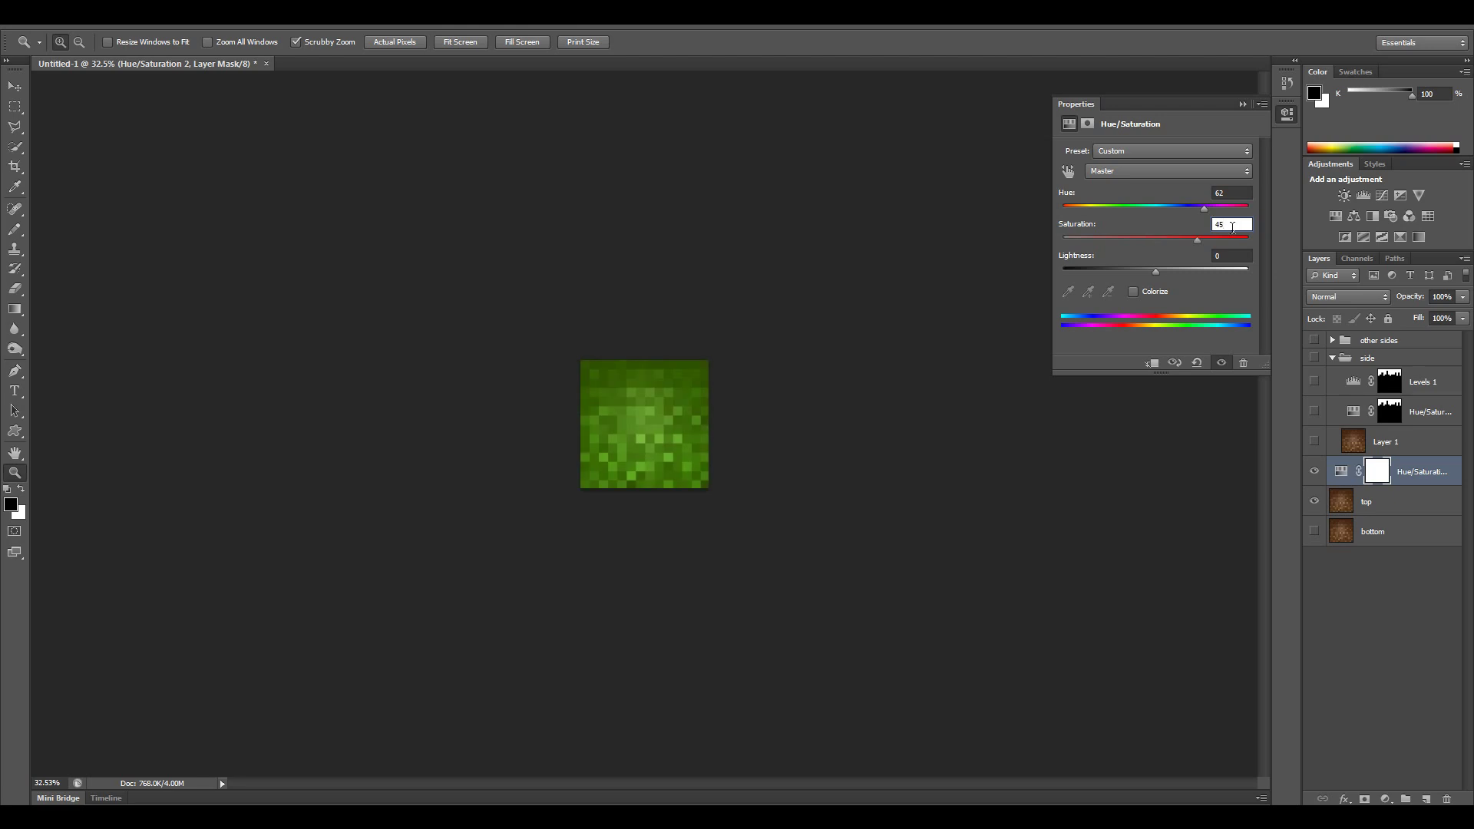
pyautogui.press('Return')
# - Create a new layer group named 'top'
pyautogui.click(1416, 505)
pyautogui.click(1404, 799)
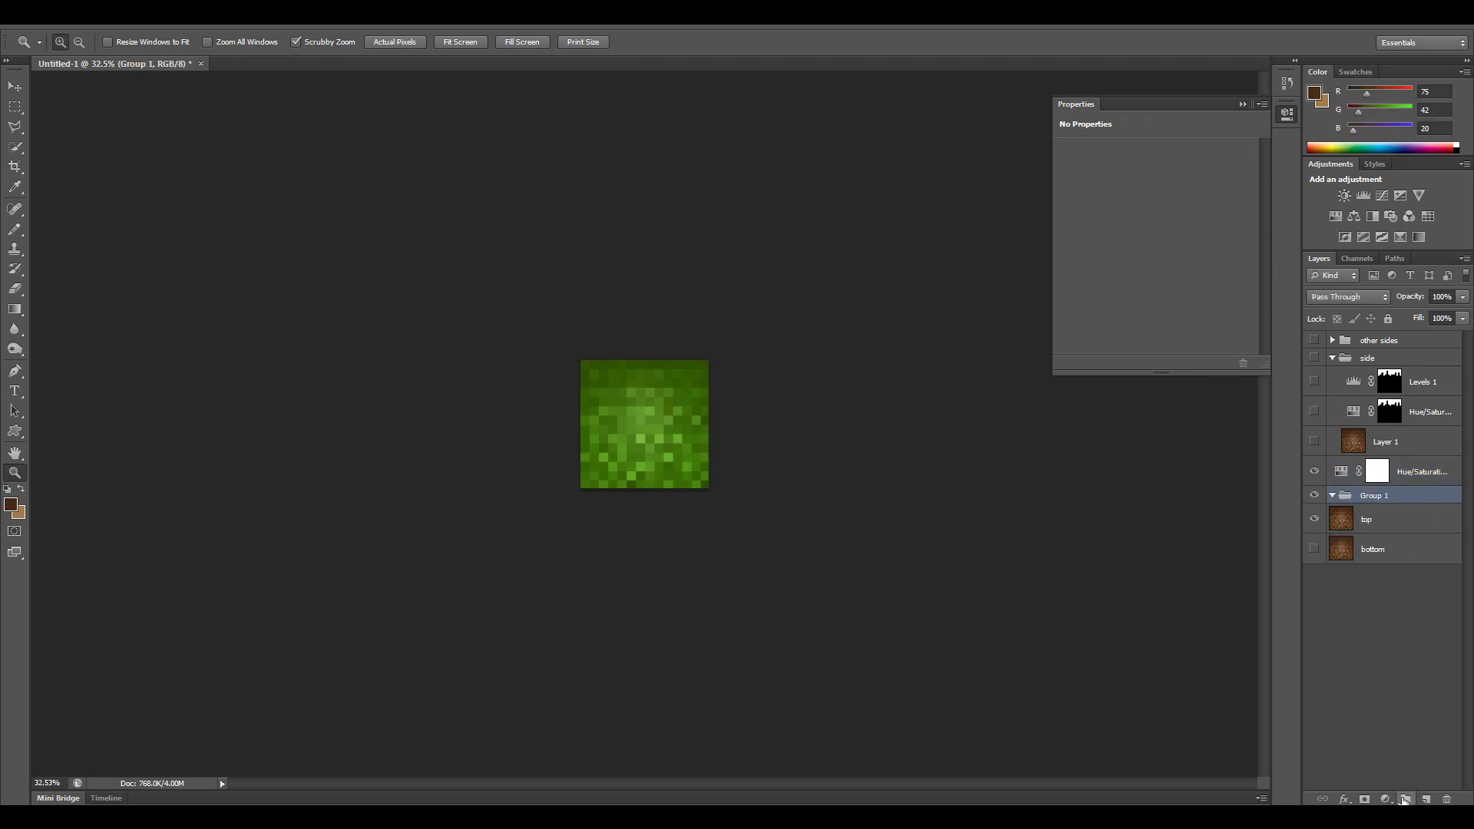
pyautogui.doubleClick(1379, 496)
pyautogui.write('top')
pyautogui.press('Return')
# - Move the top layer and its Hue/Saturation adjustment into the top group and collapse it
pyautogui.click(1426, 476)
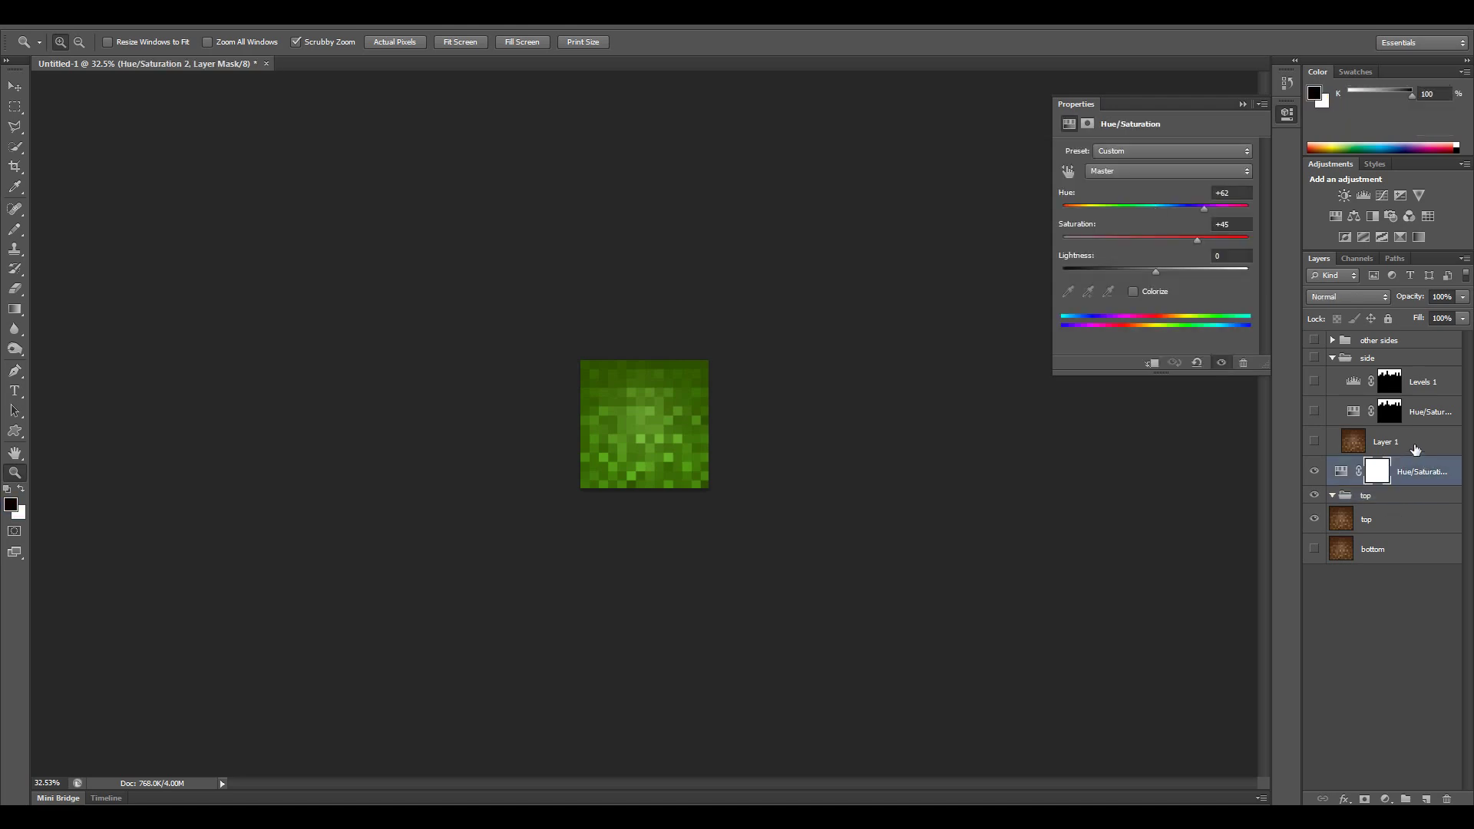
pyautogui.click(1411, 514)
pyautogui.keyDown('shift'); pyautogui.click(1402, 473); pyautogui.keyUp('shift')
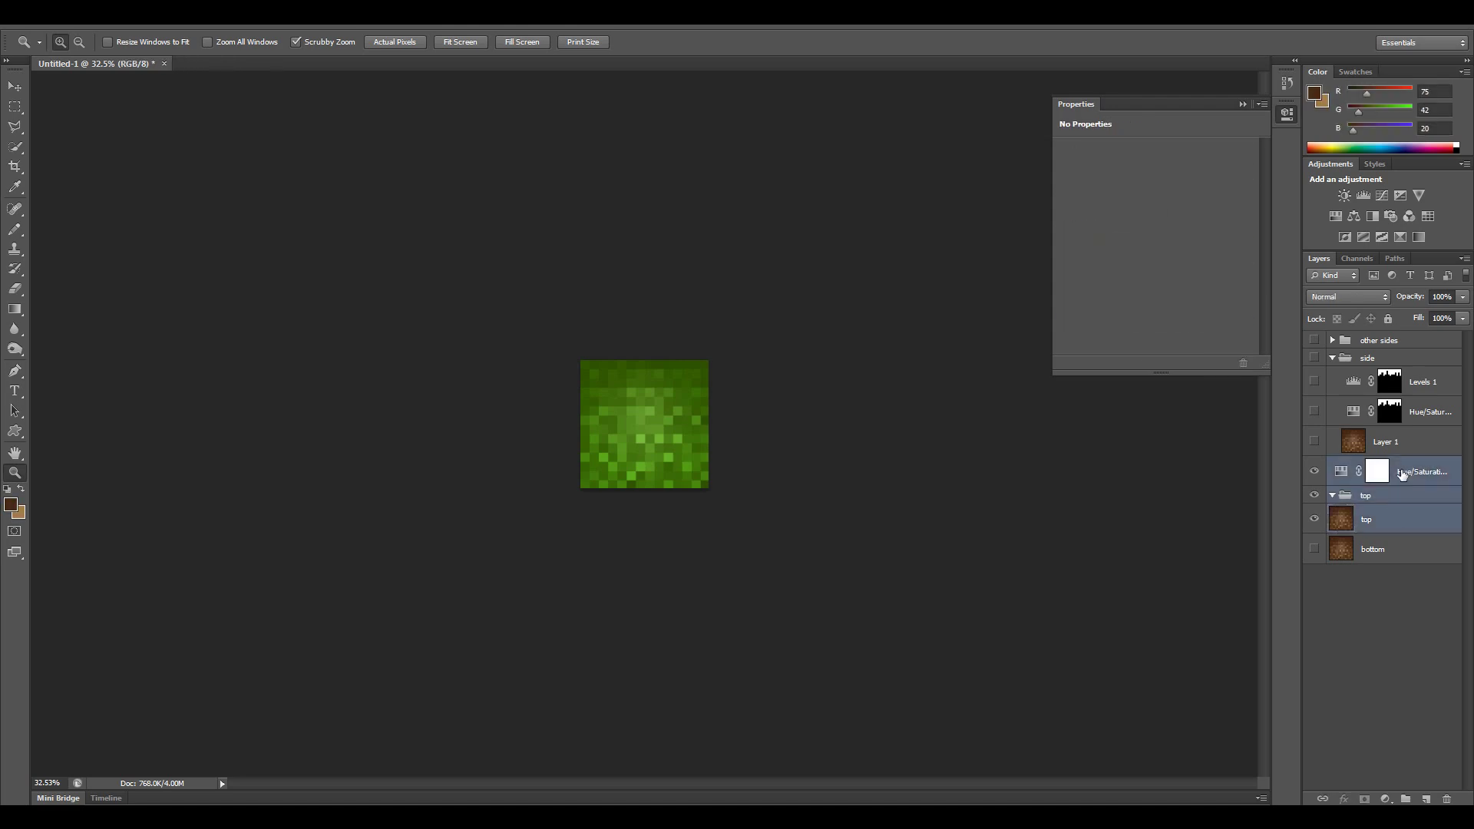
pyautogui.click(1382, 515)
pyautogui.keyDown('shift'); pyautogui.click(1399, 472); pyautogui.keyUp('shift')
pyautogui.moveTo(1374, 516); pyautogui.dragTo(1373, 500)
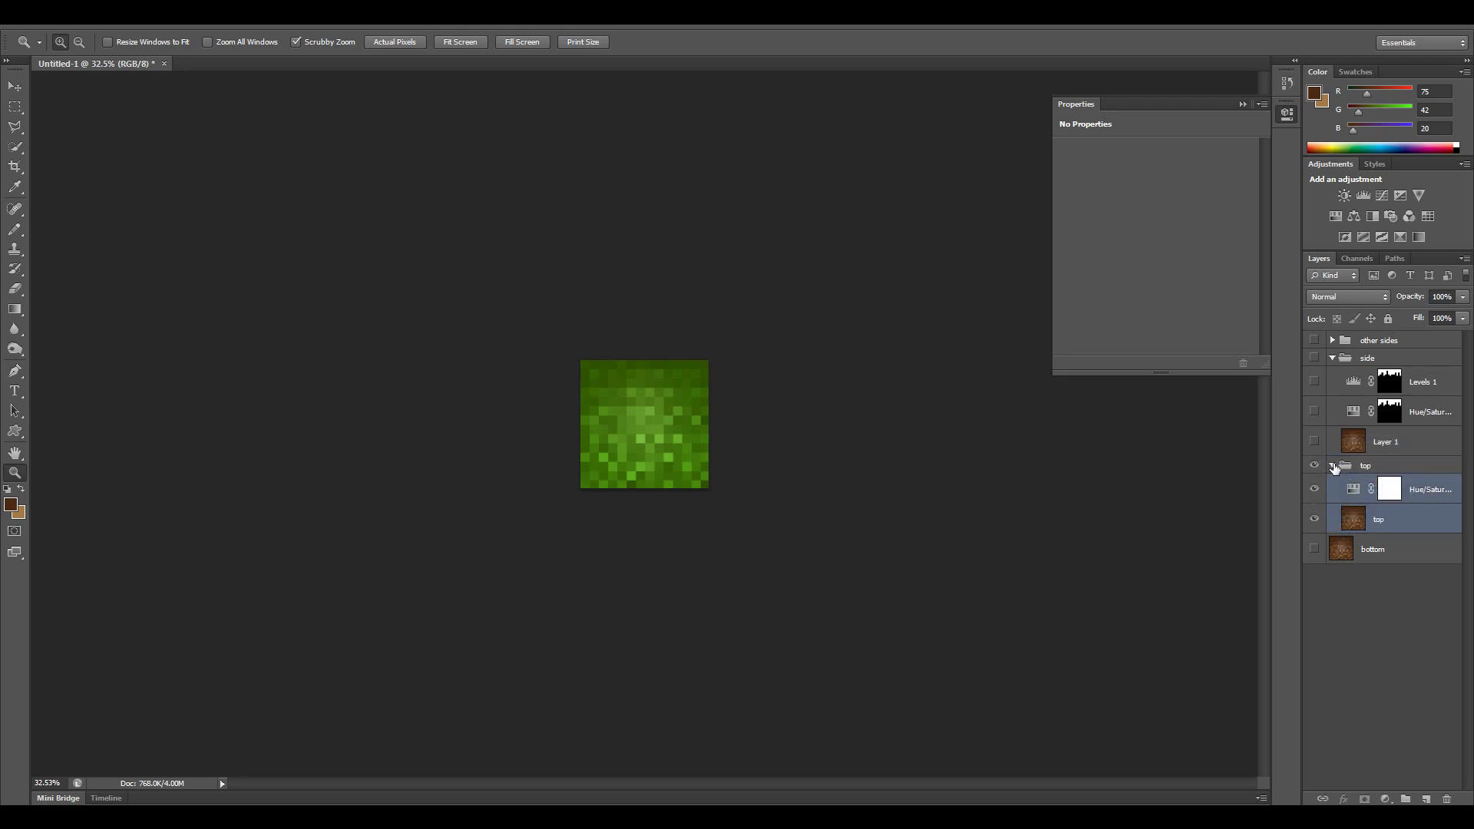
pyautogui.click(1332, 466)
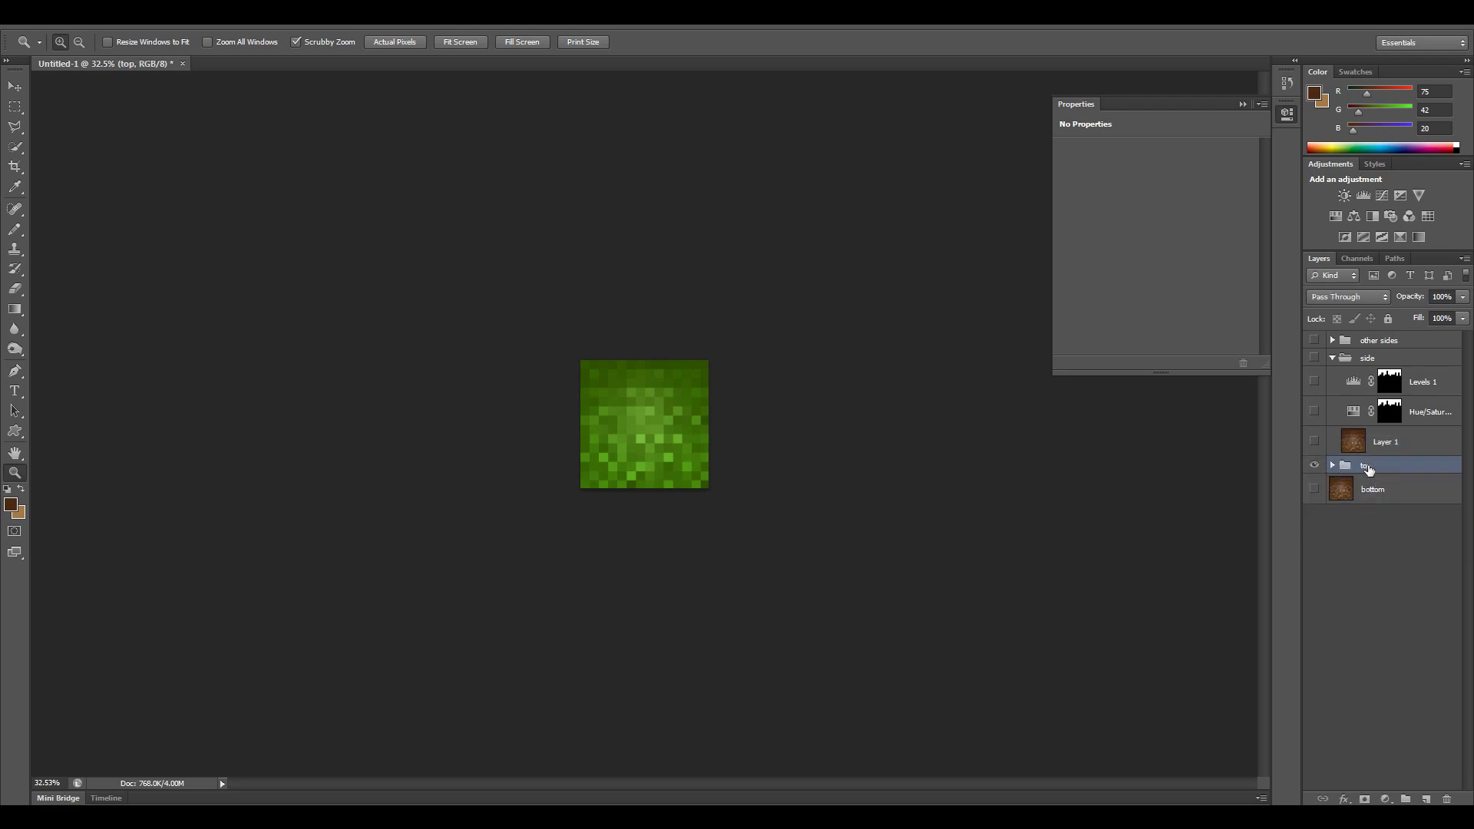
# - Hide the top group and bring it to the top of the layer stack with Ctrl+Shift+]
pyautogui.moveTo(1368, 469); pyautogui.dragTo(1406, 353)
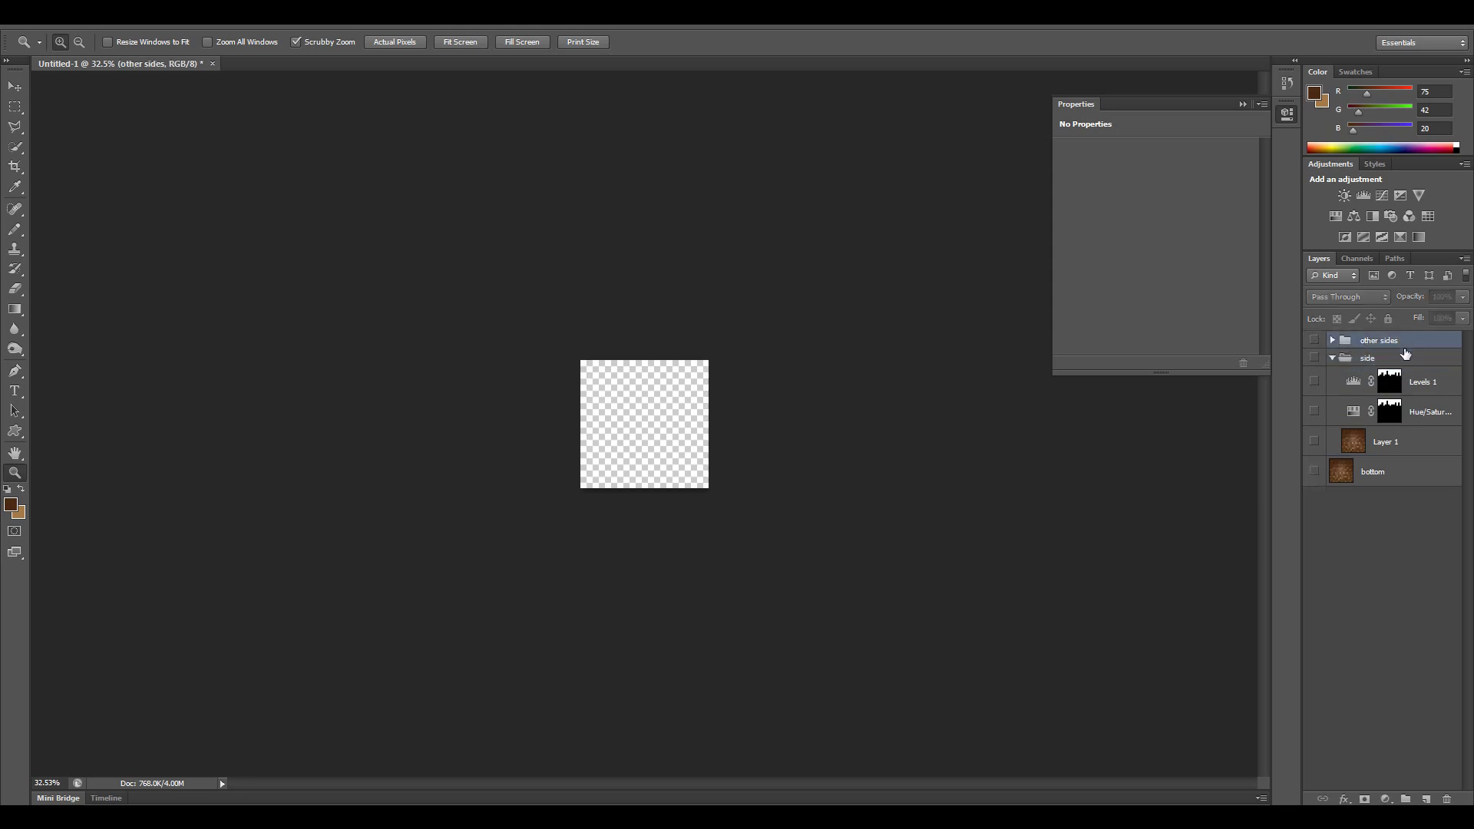
pyautogui.hotkey('ctrl', 'z')
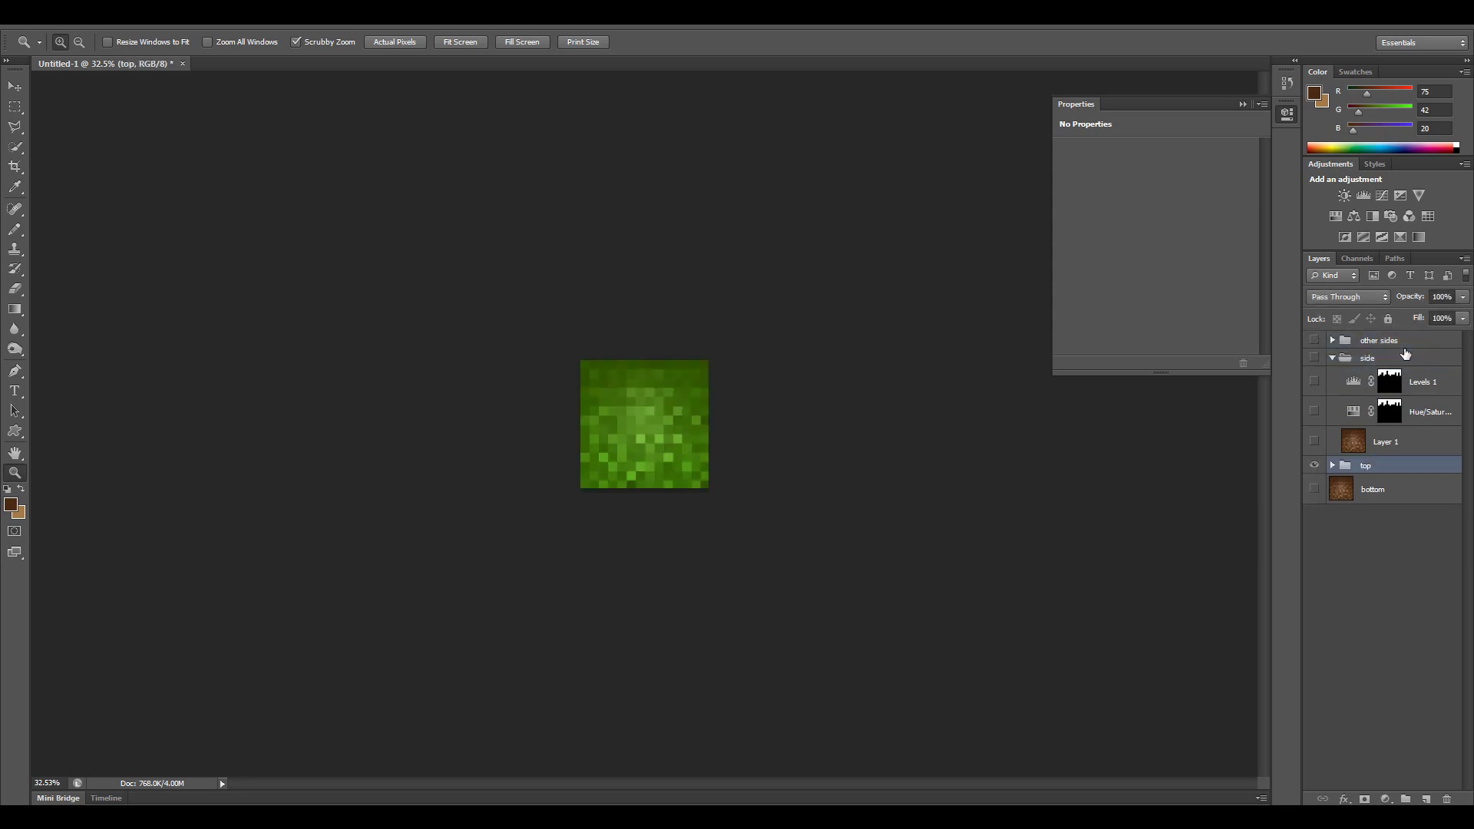
pyautogui.click(1332, 358)
pyautogui.click(1314, 375)
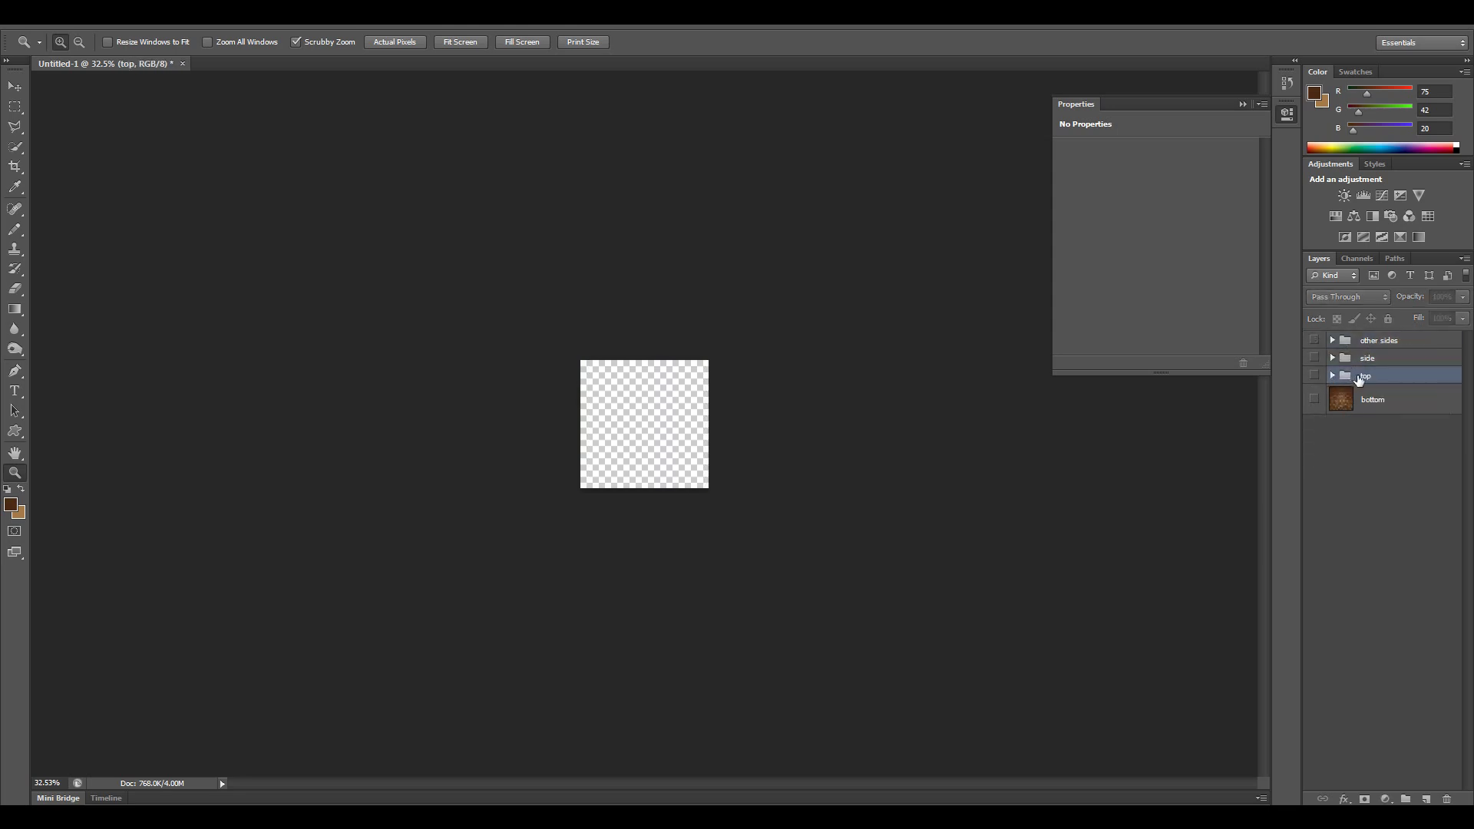
pyautogui.keyDown('ctrl'); pyautogui.click(1389, 338); pyautogui.keyUp('ctrl')
pyautogui.keyDown('ctrl'); pyautogui.click(1389, 338); pyautogui.keyUp('ctrl')
pyautogui.hotkey('ctrl', 'shift', ']')
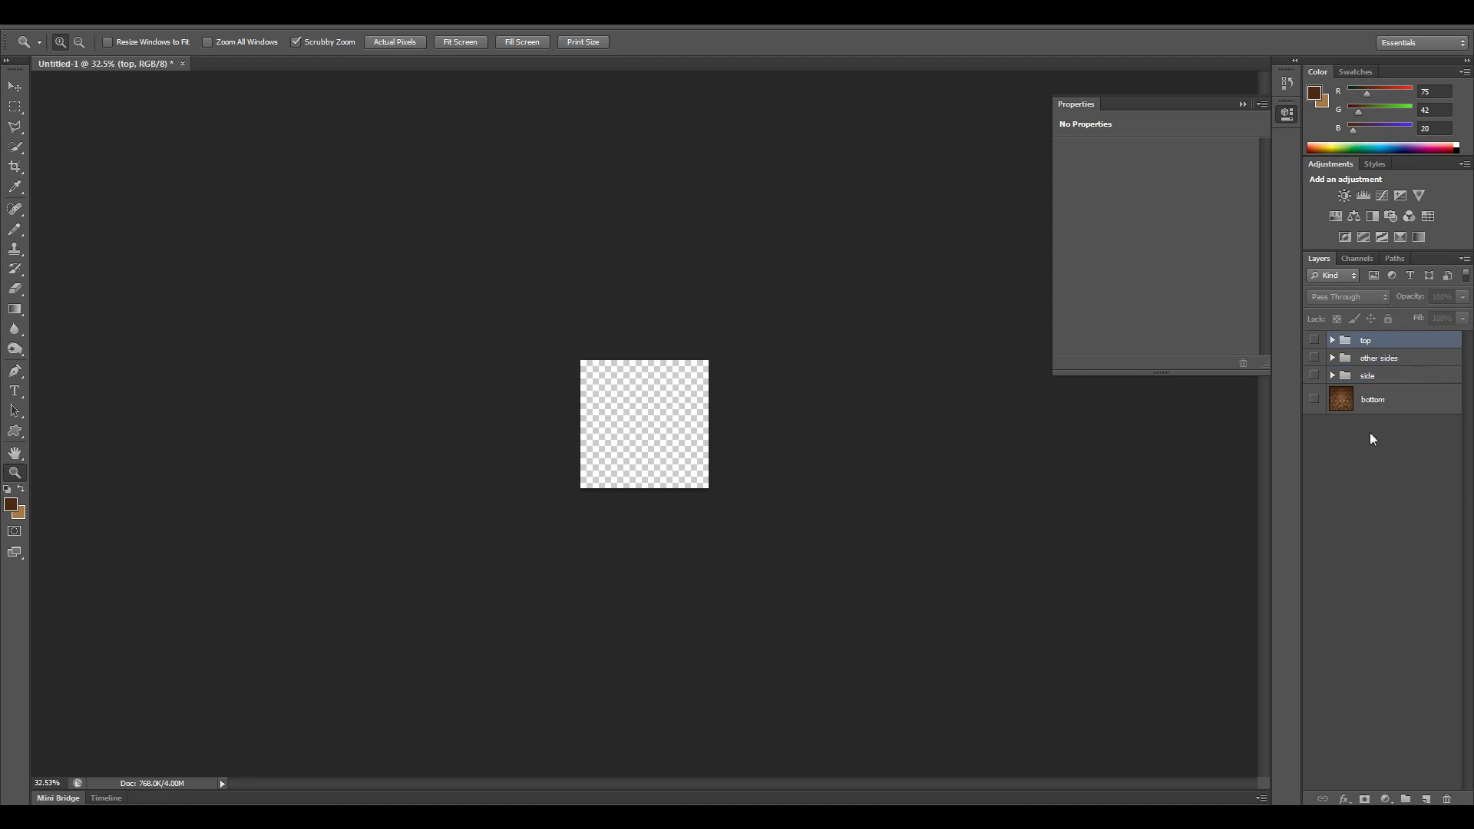
# - Briefly show the side group with Layer 1 to check the grass-block side, then hide it
pyautogui.click(1399, 360)
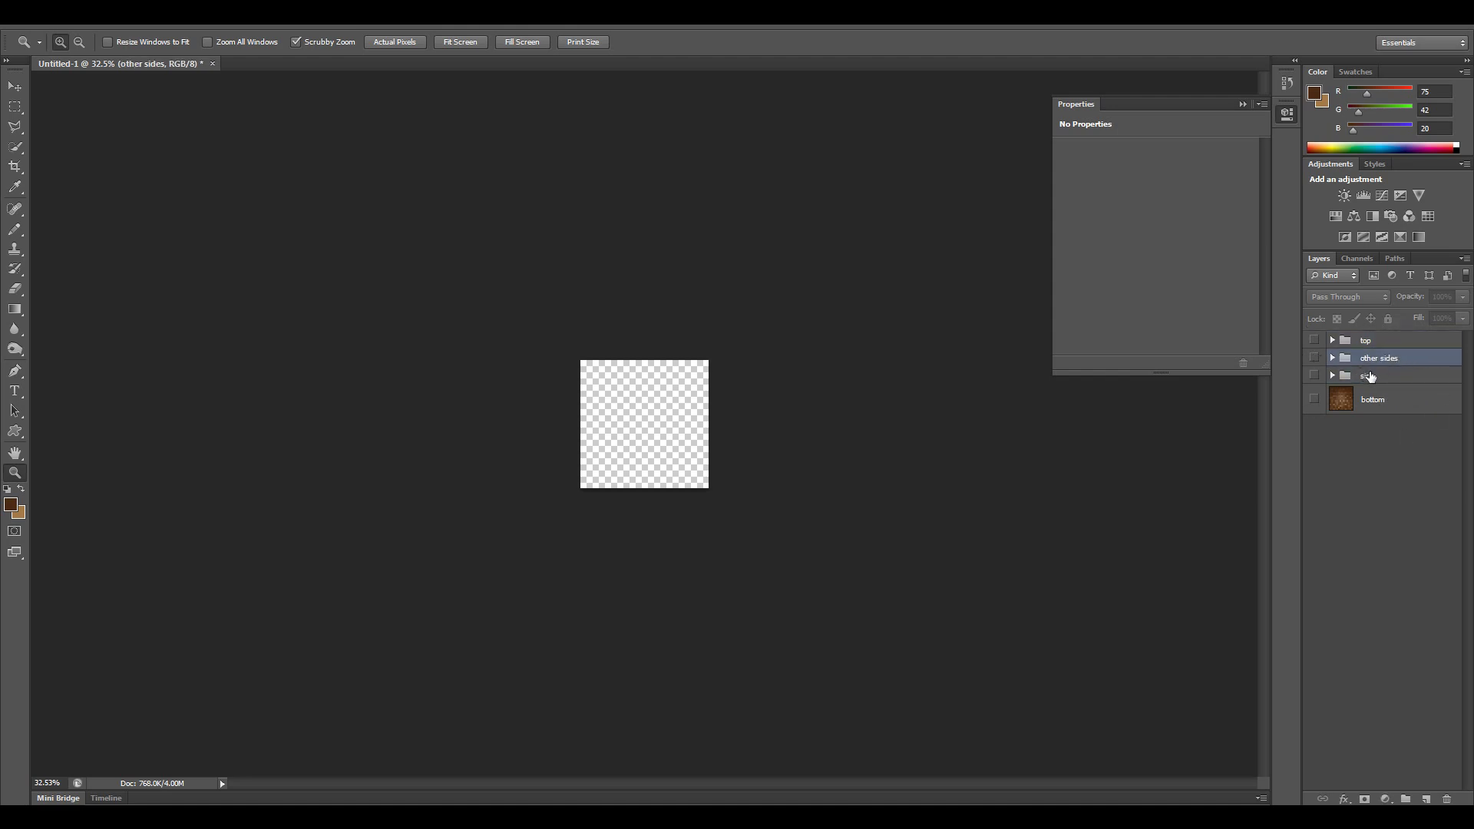
pyautogui.hotkey('alt', '[')
pyautogui.click(1314, 375)
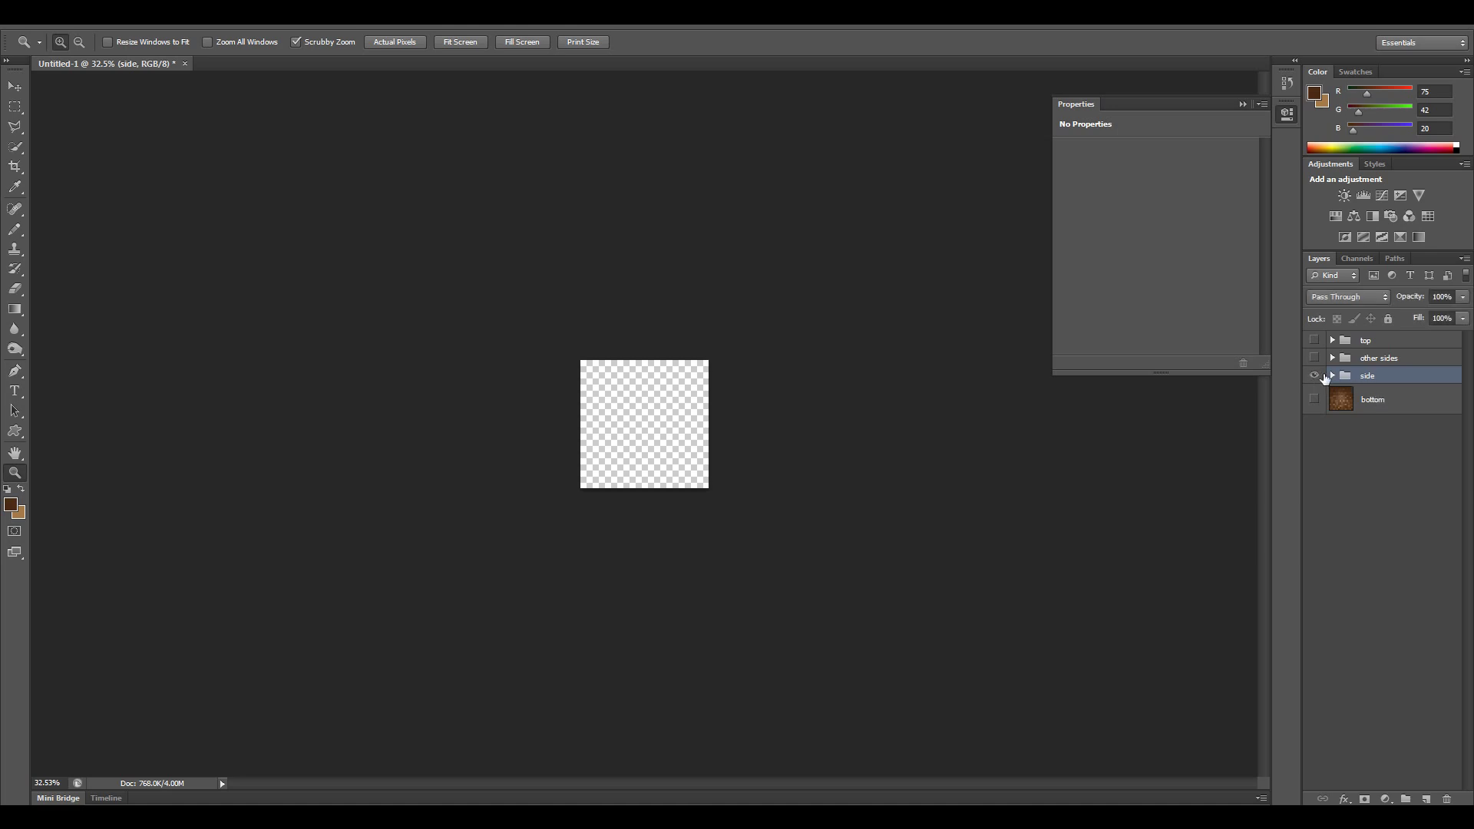
pyautogui.click(1332, 376)
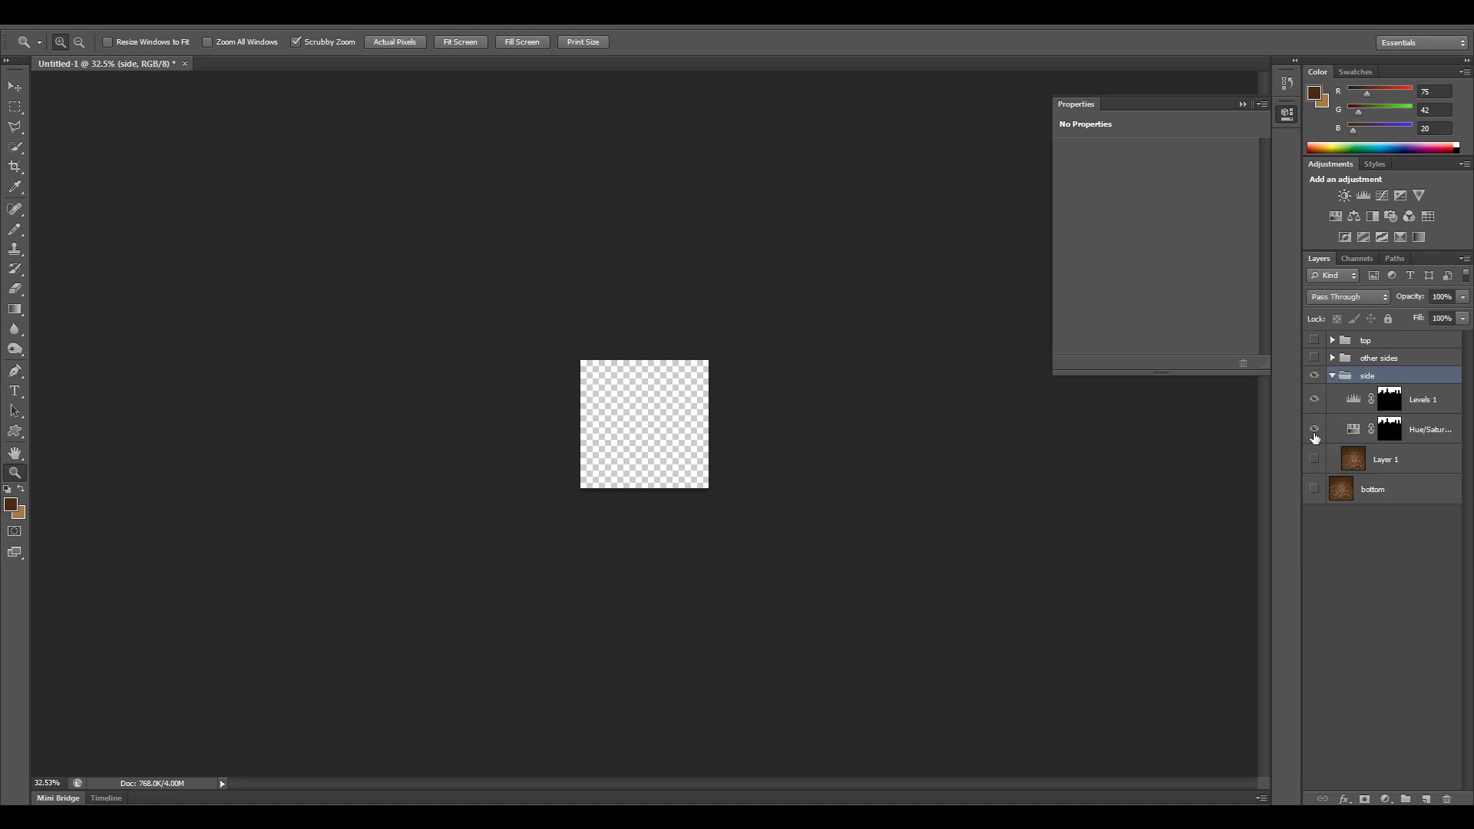
pyautogui.click(1314, 459)
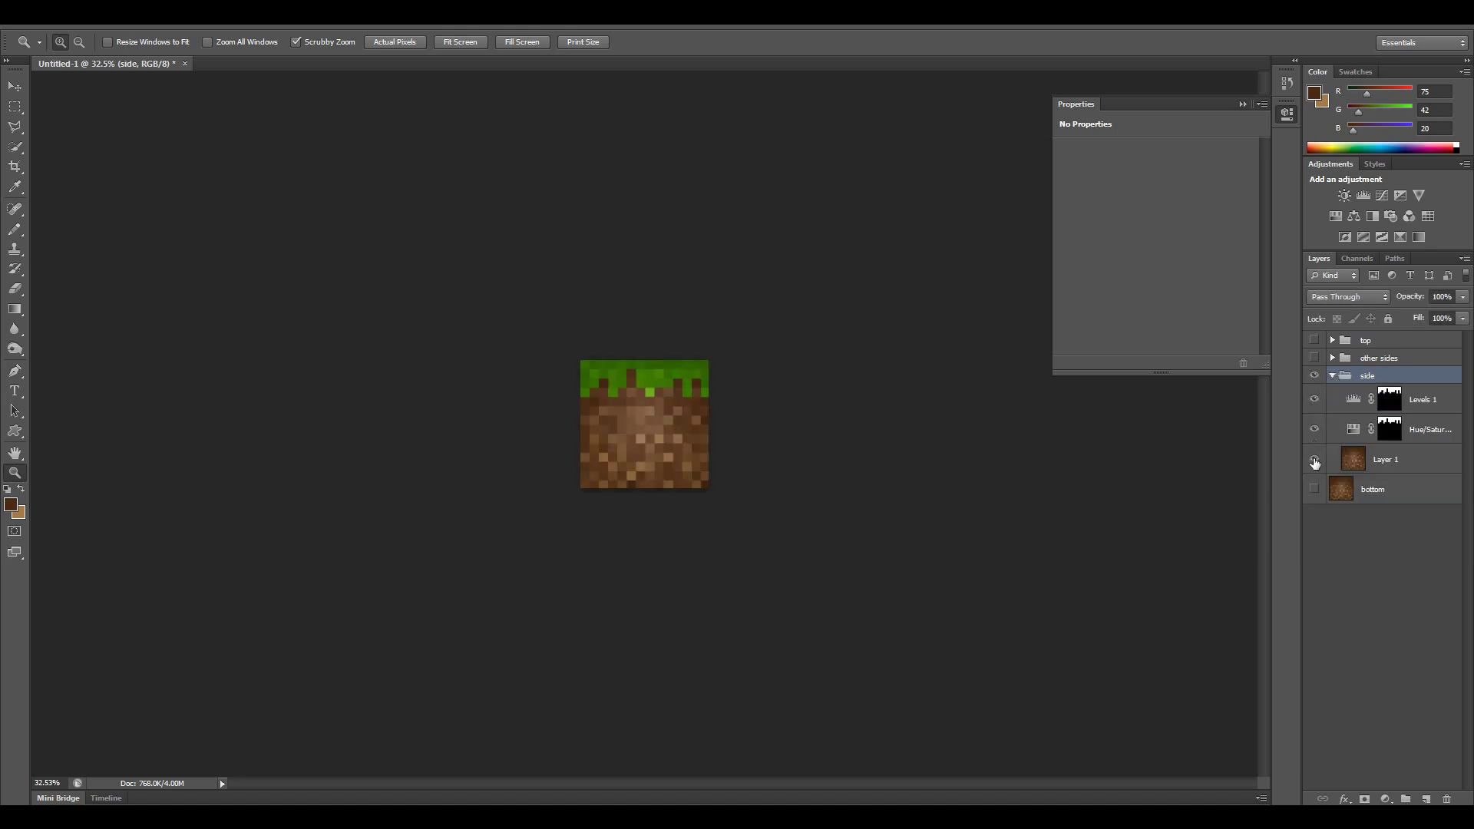
pyautogui.click(1286, 115)
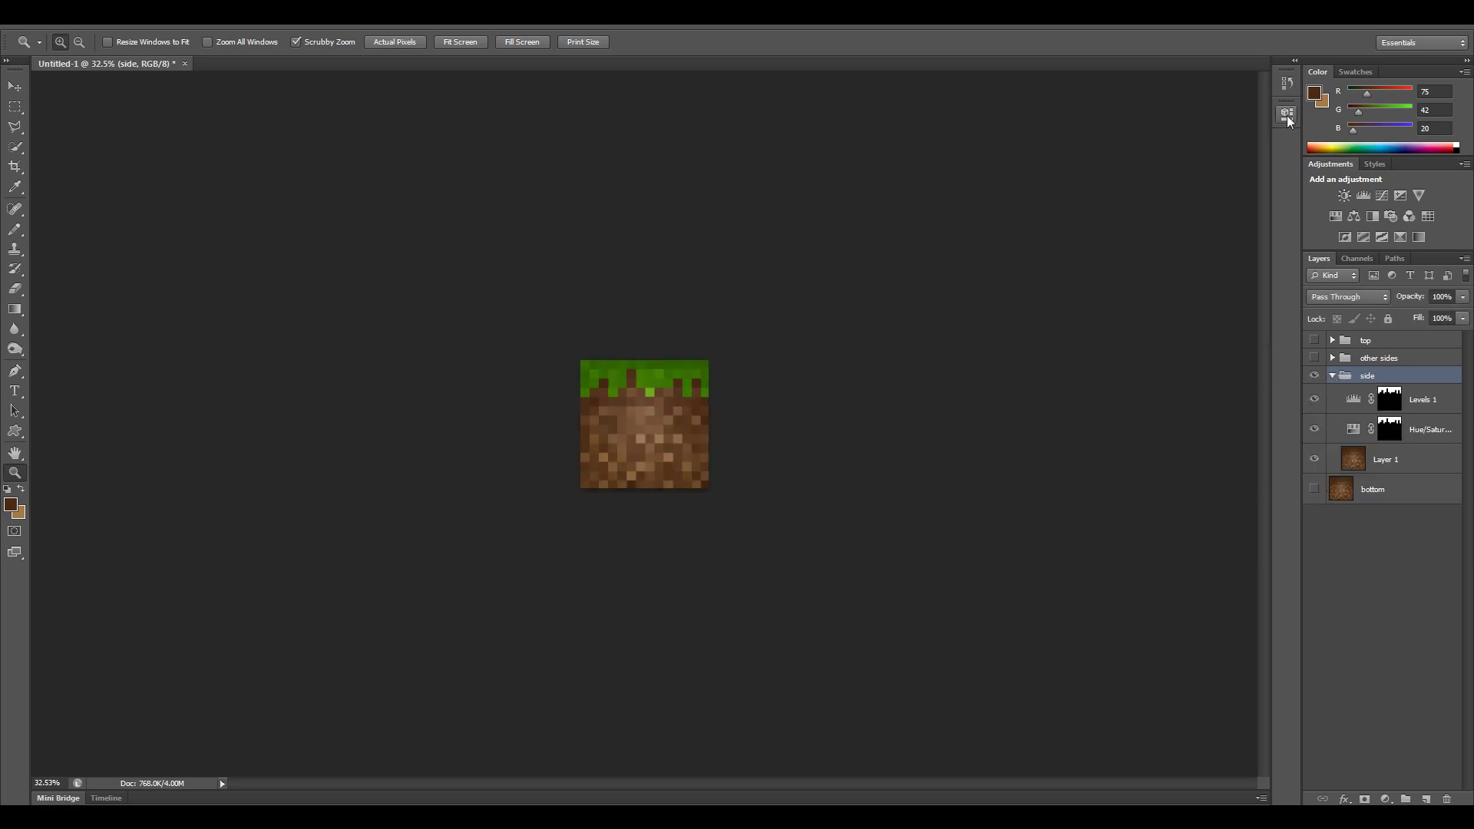
pyautogui.click(1332, 376)
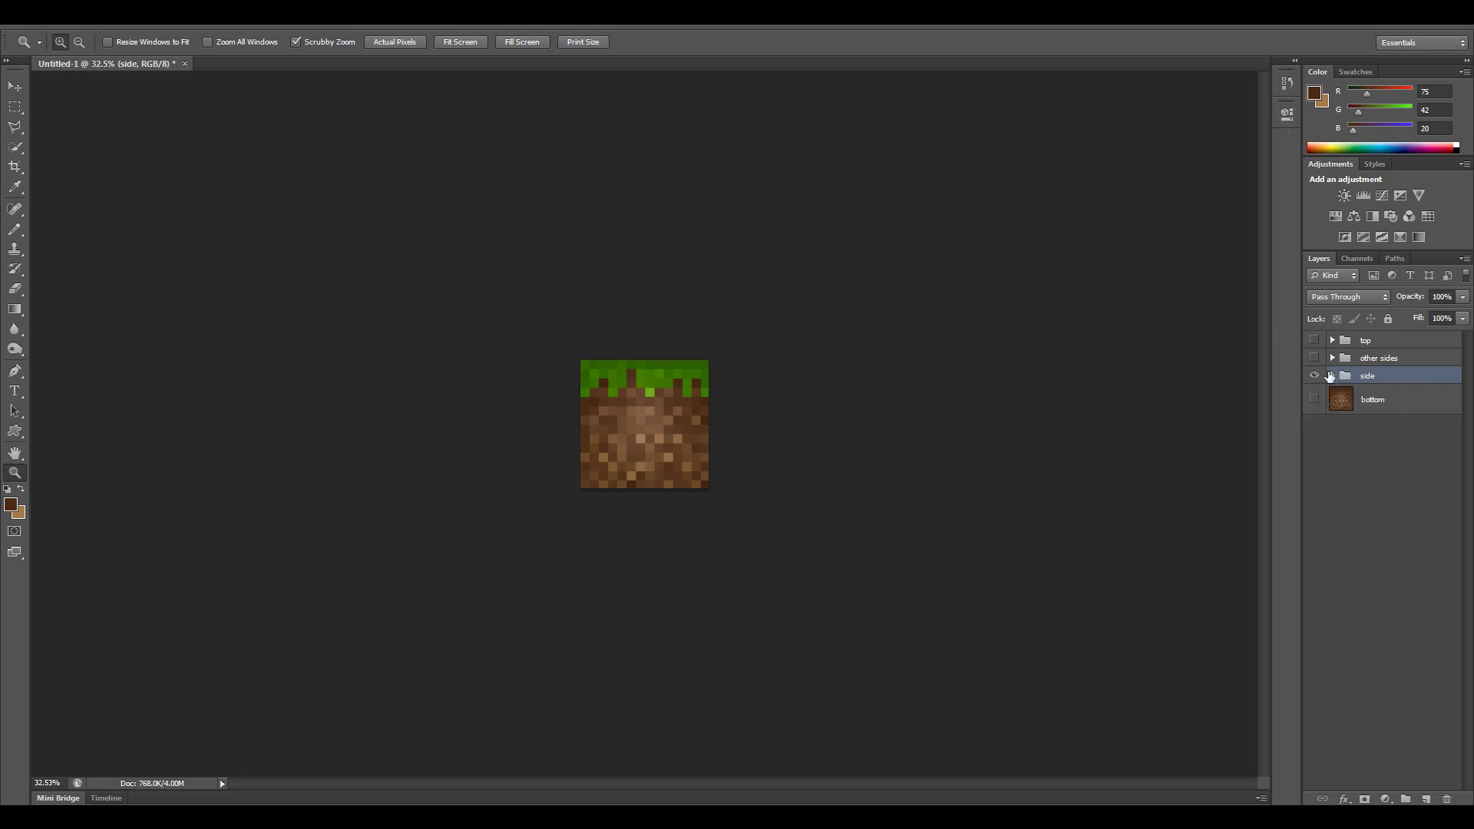
pyautogui.click(1314, 376)
# - Convert the bottom layer to a smart object and hide it
pyautogui.rightClick(1397, 400)
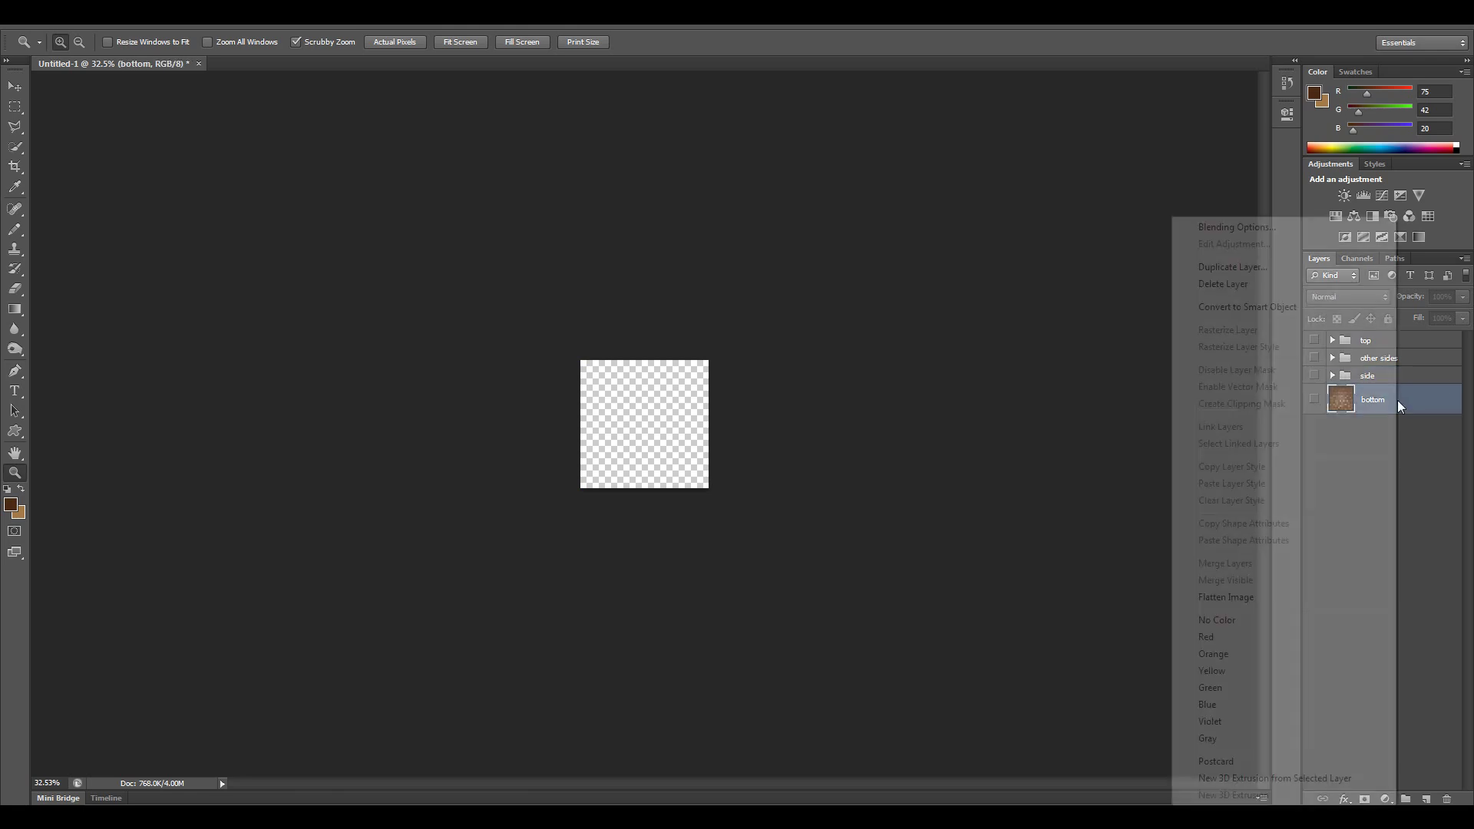
pyautogui.click(1290, 310)
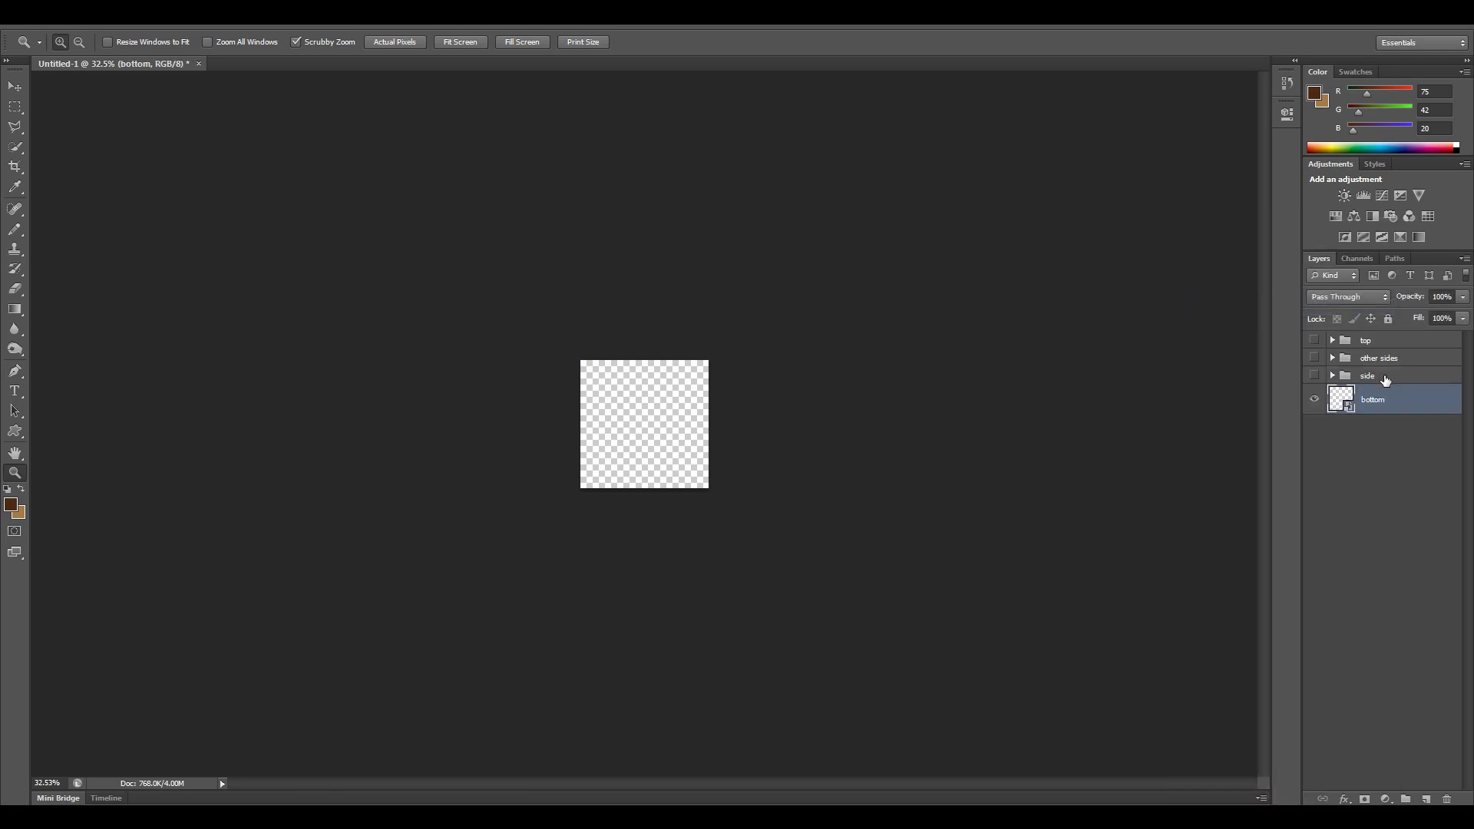
pyautogui.click(1386, 376)
pyautogui.rightClick(1384, 376)
pyautogui.click(1375, 369)
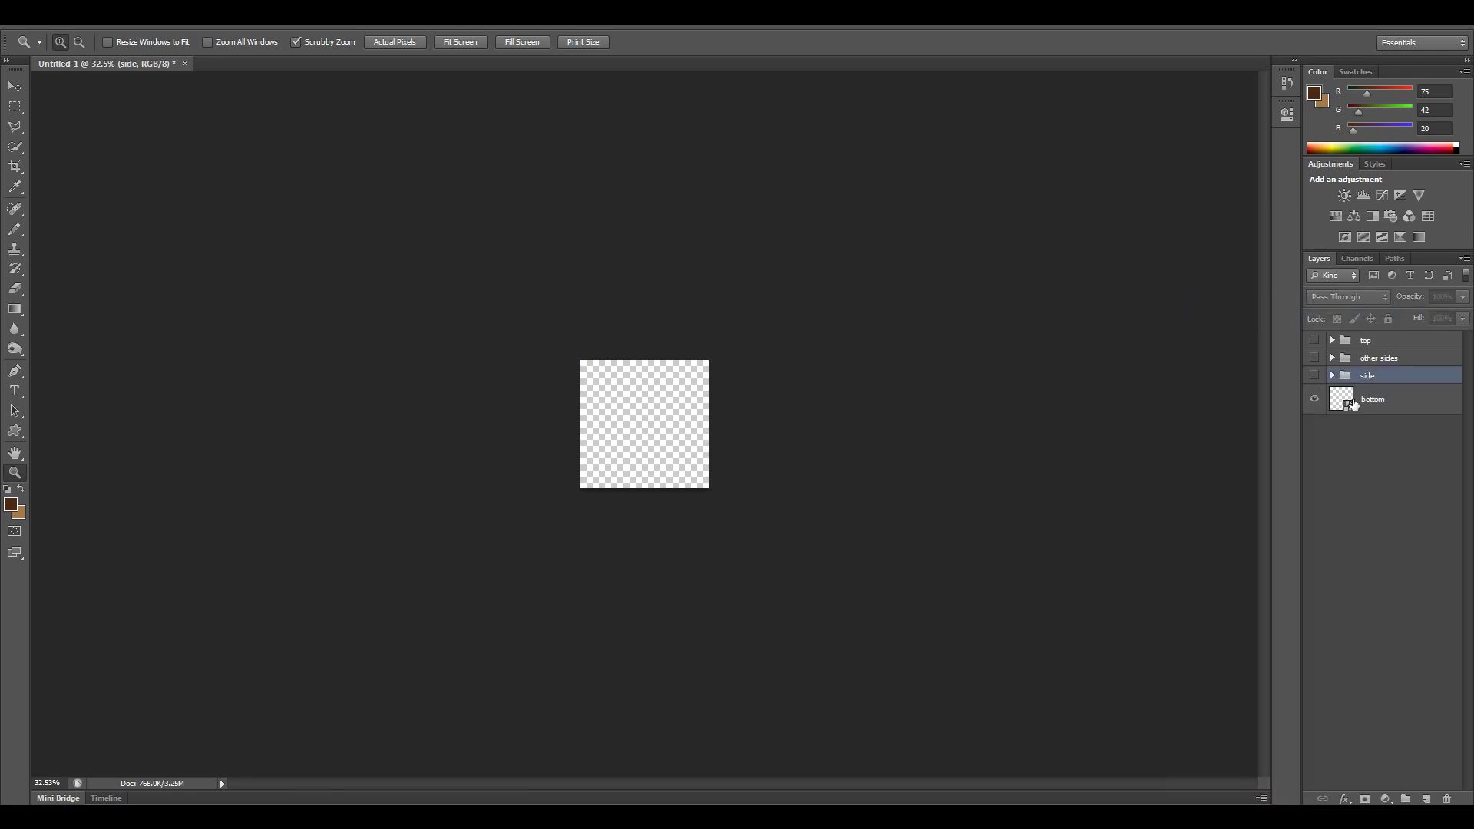
pyautogui.click(1390, 399)
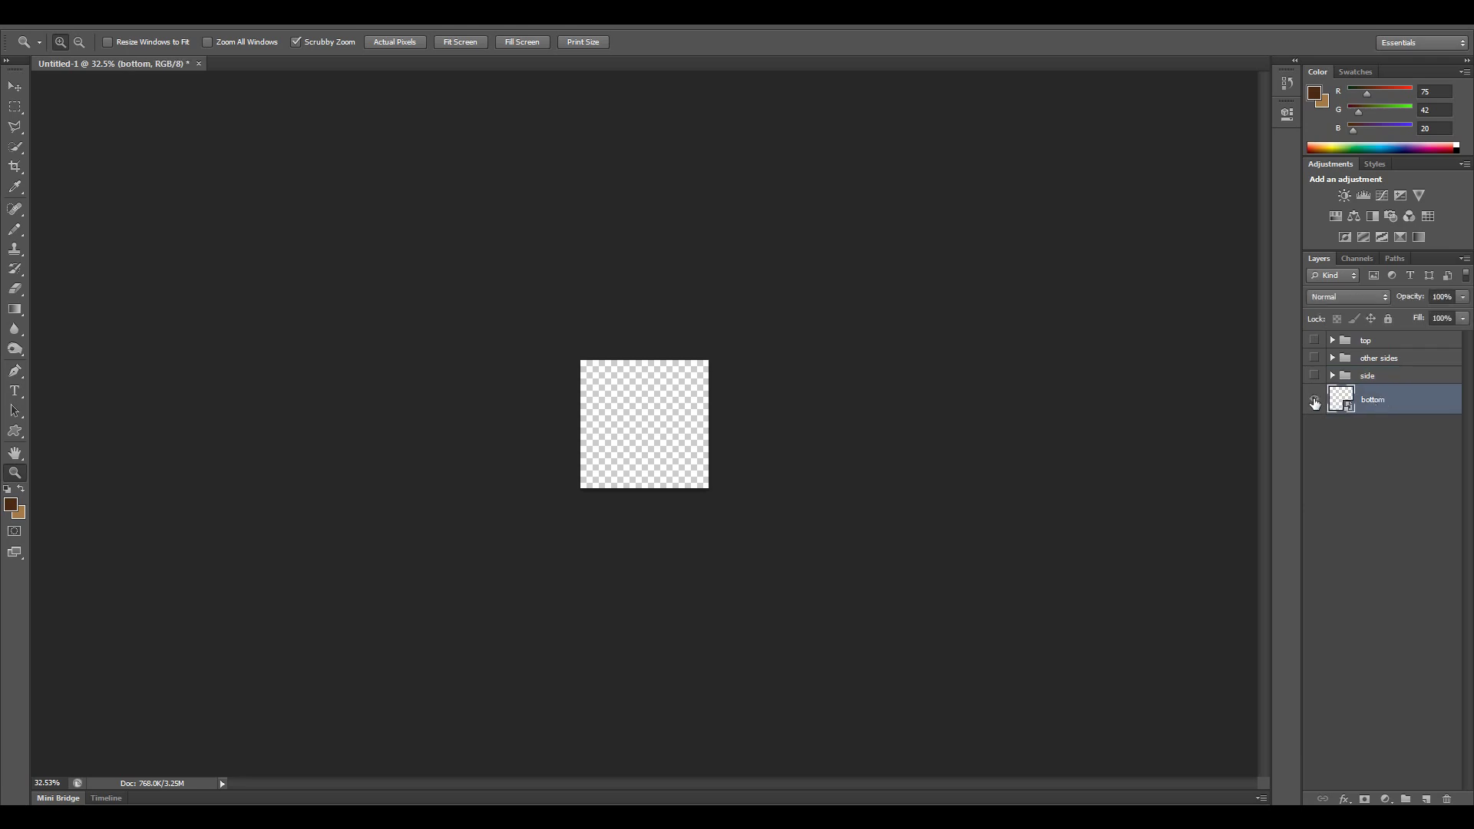
pyautogui.click(1384, 441)
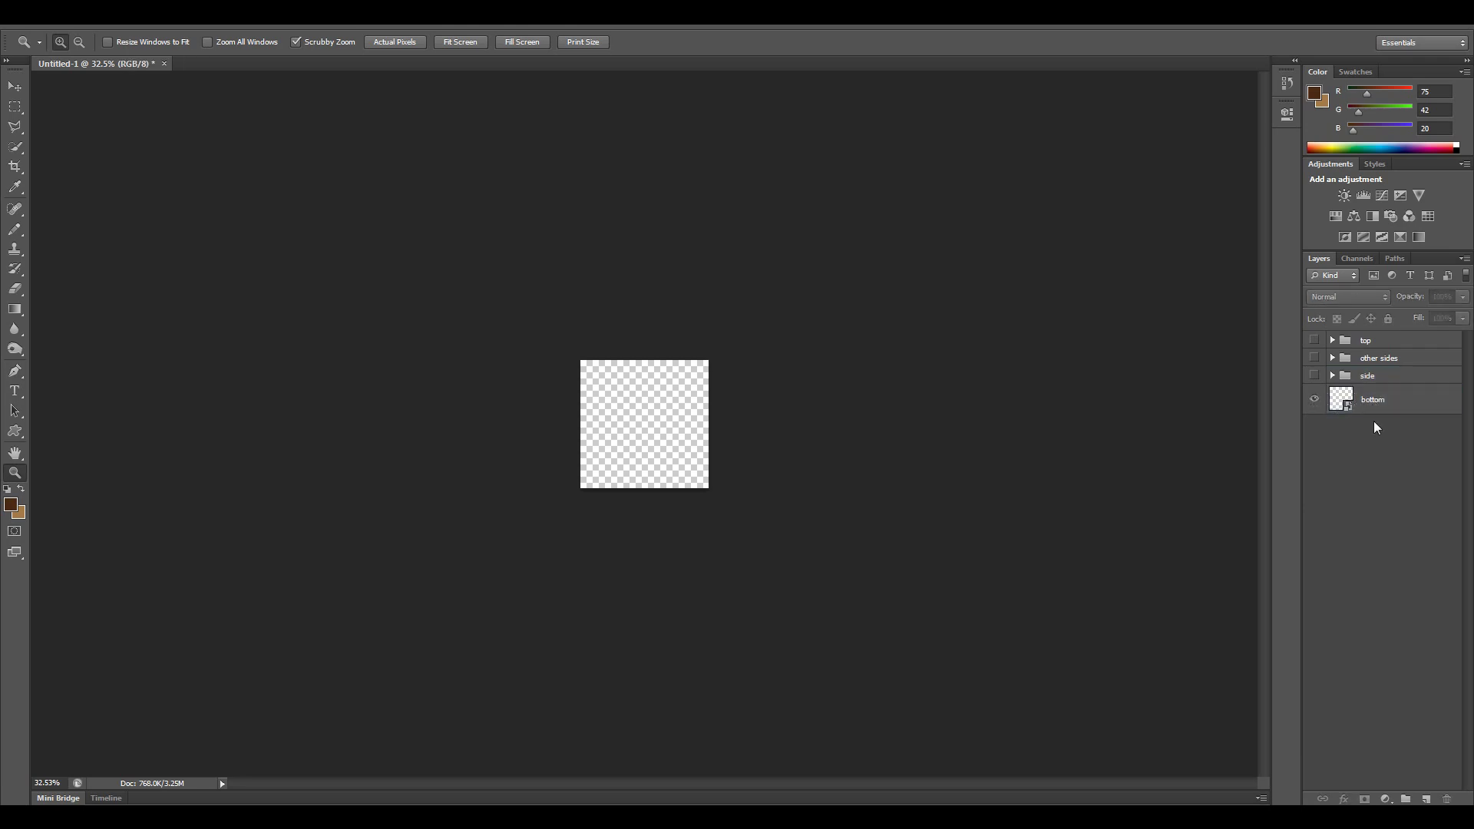
pyautogui.click(1373, 401)
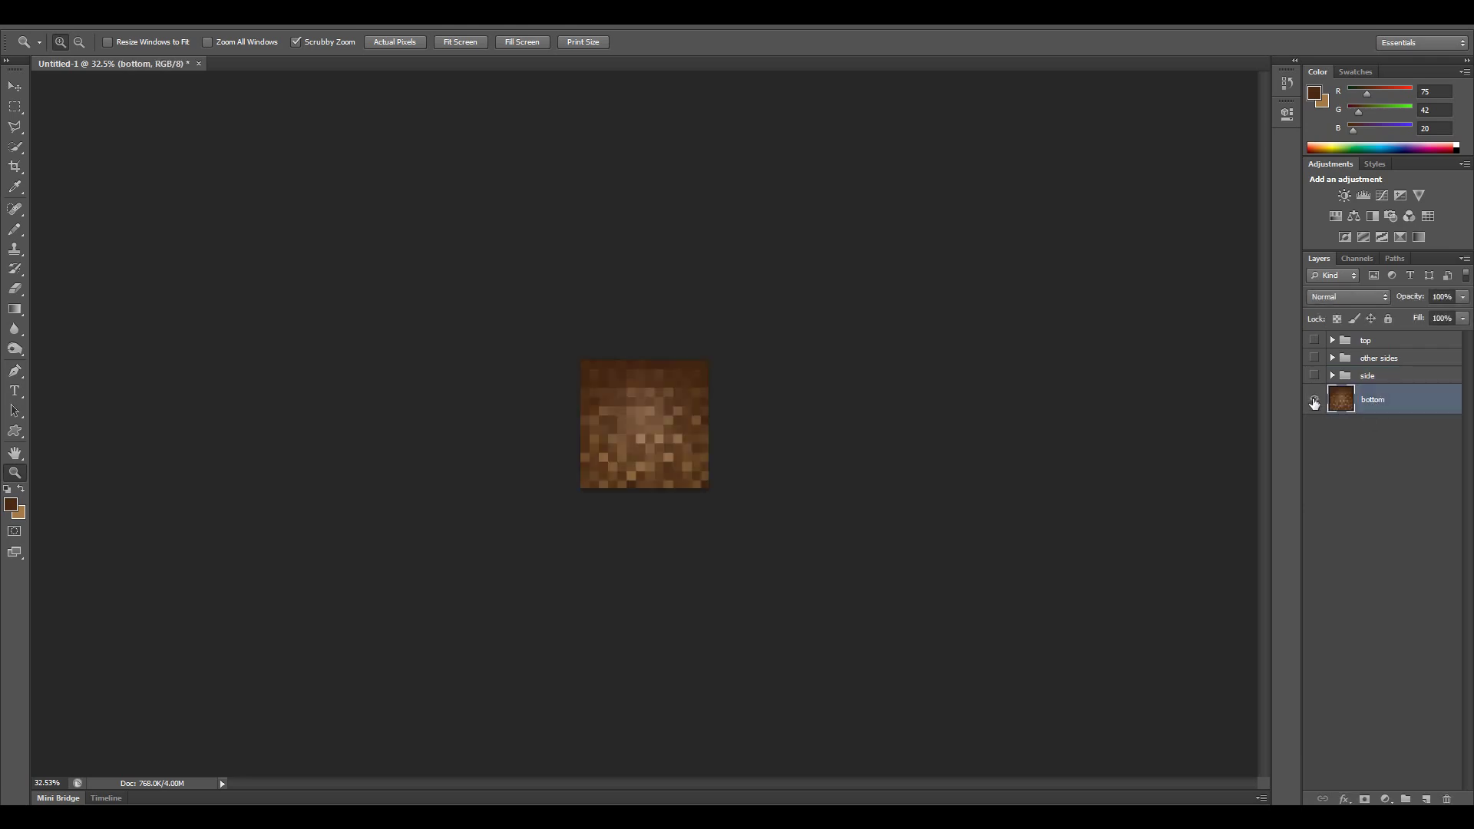
pyautogui.rightClick(1376, 401)
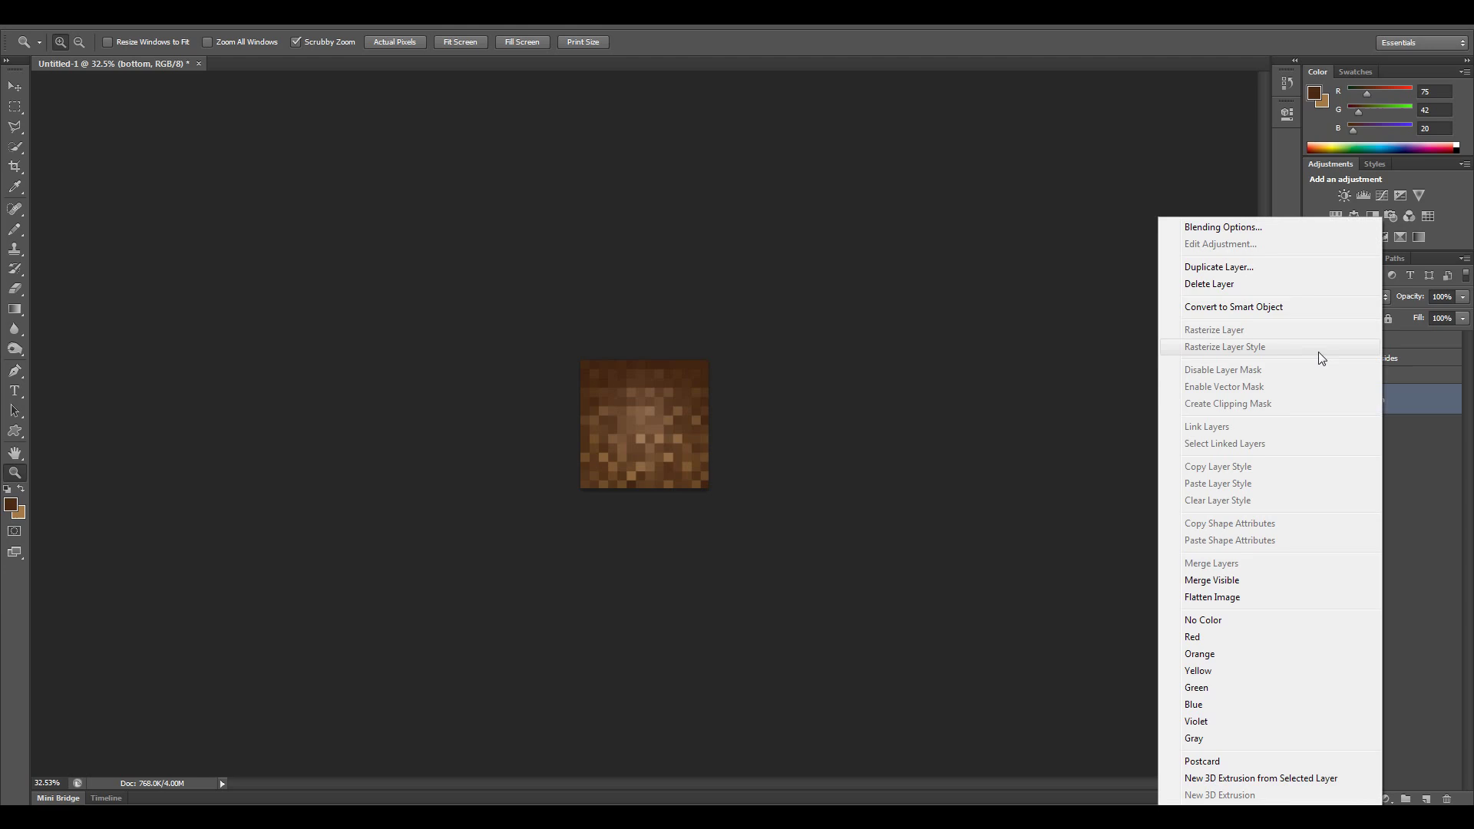
pyautogui.click(1294, 311)
pyautogui.click(1379, 438)
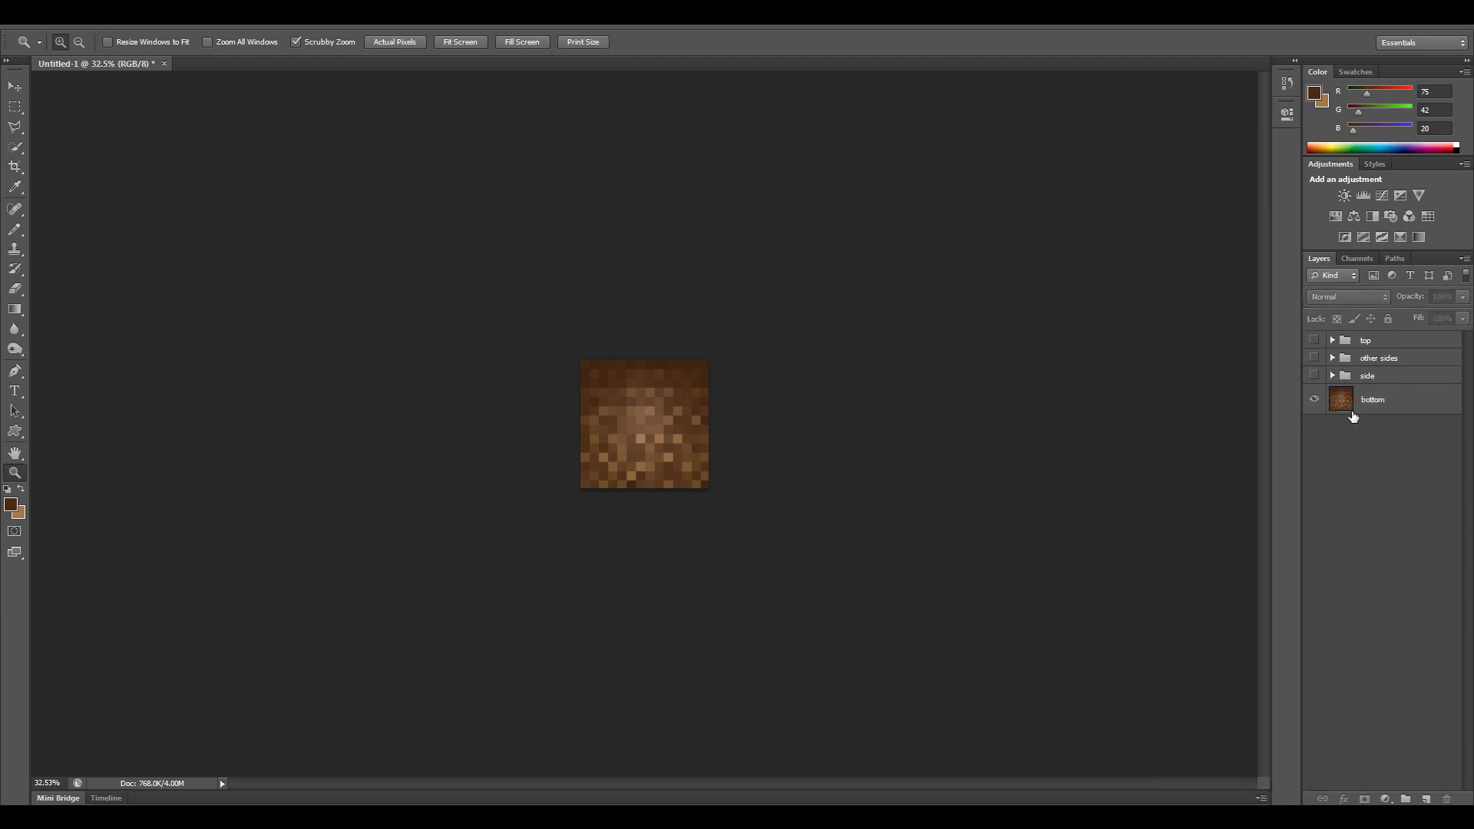
pyautogui.click(1316, 399)
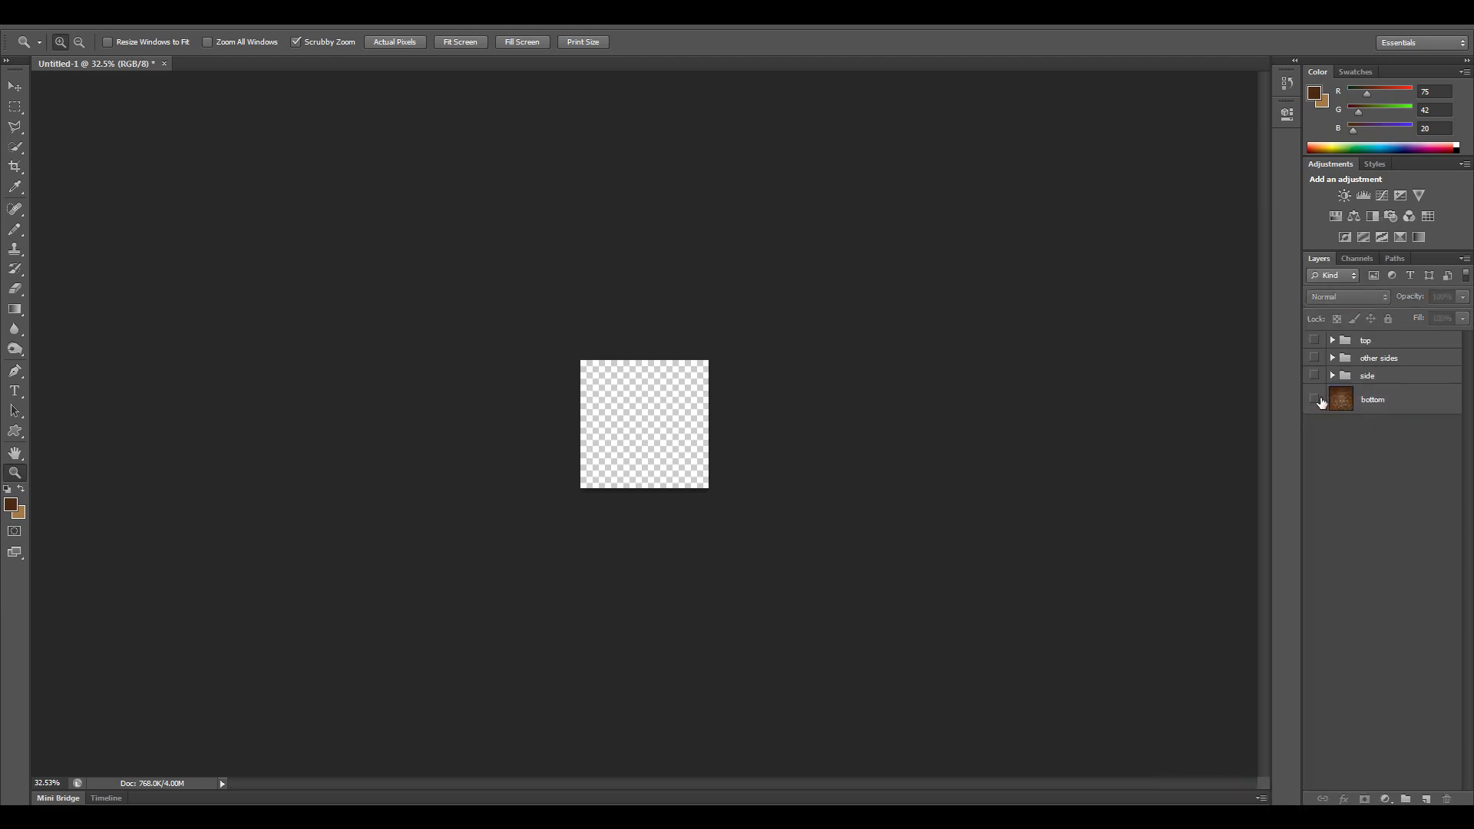
pyautogui.click(1316, 399)
pyautogui.click(1377, 405)
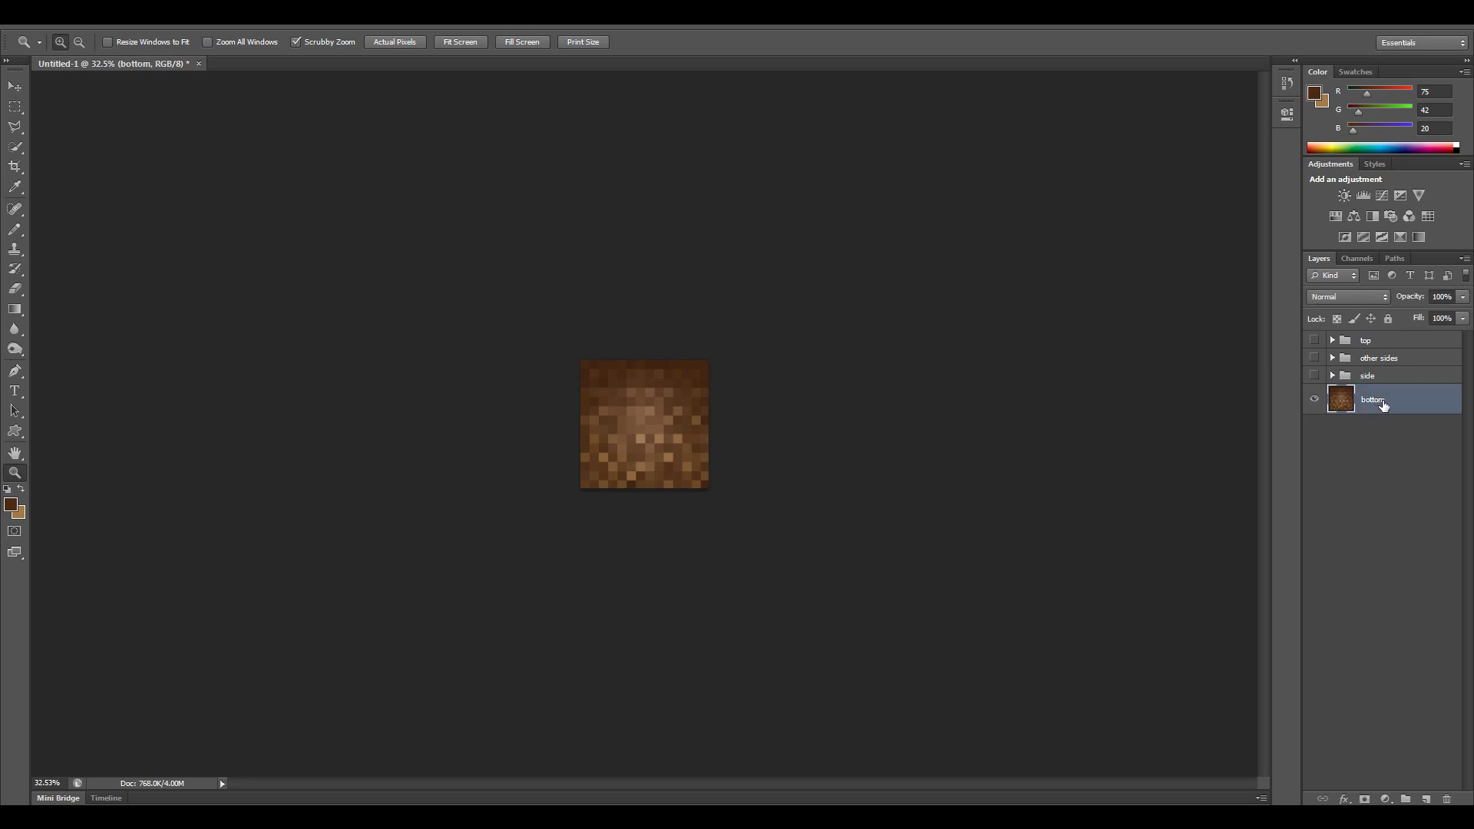
pyautogui.rightClick(1379, 394)
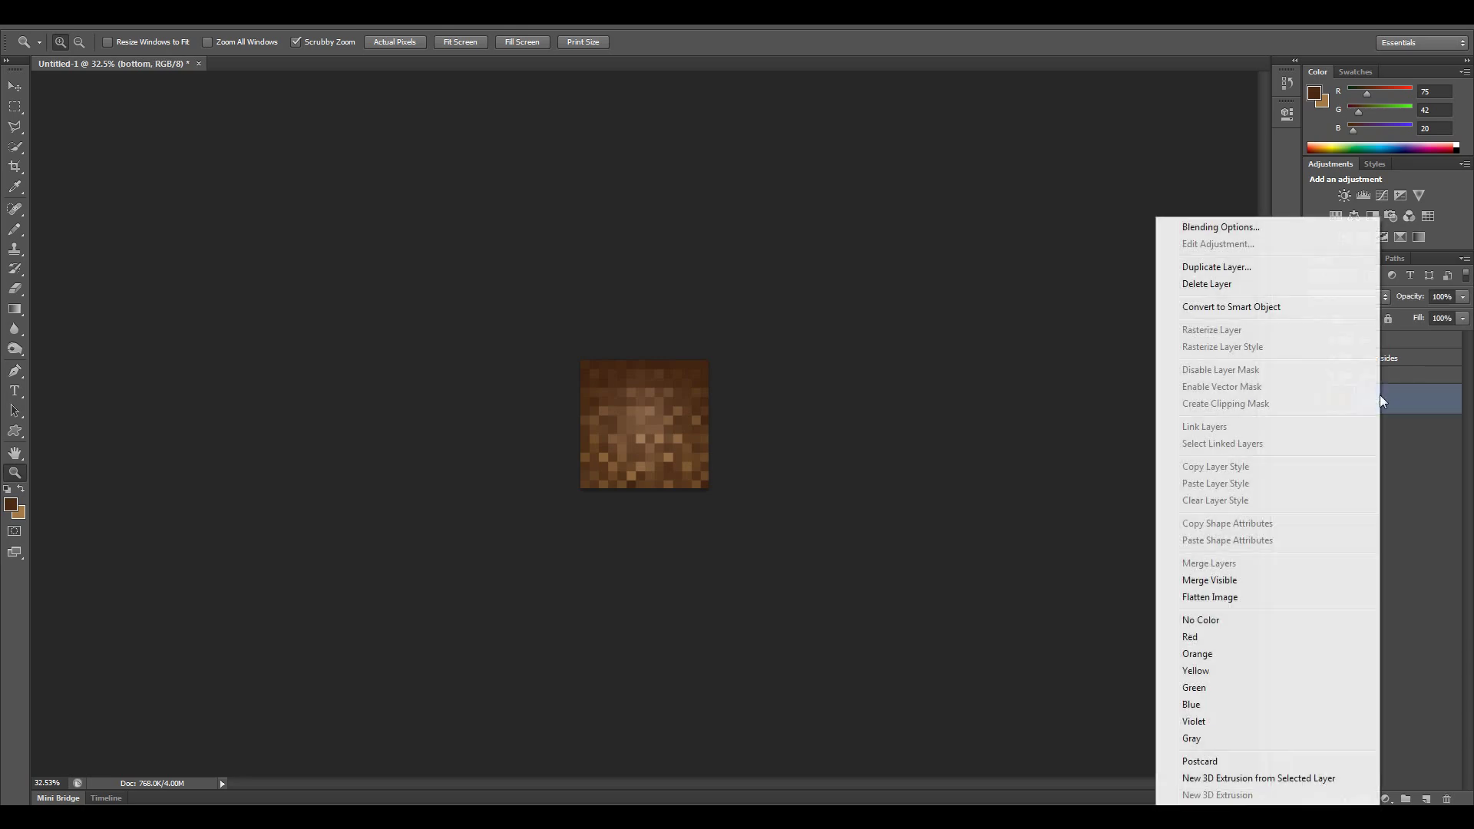
pyautogui.click(1267, 307)
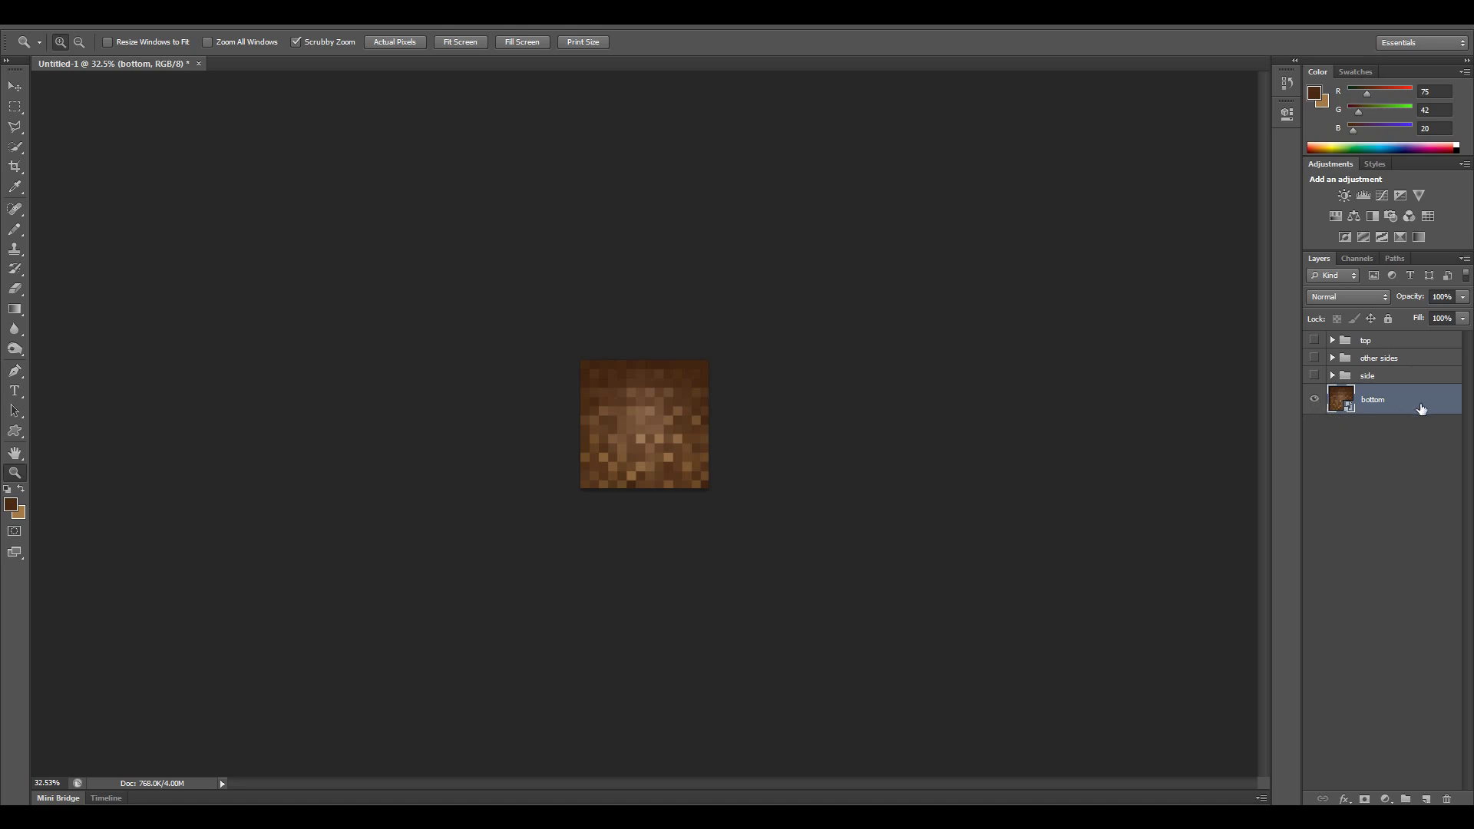
pyautogui.click(1314, 400)
# - Convert the side group to a smart object and hide it
pyautogui.click(1314, 375)
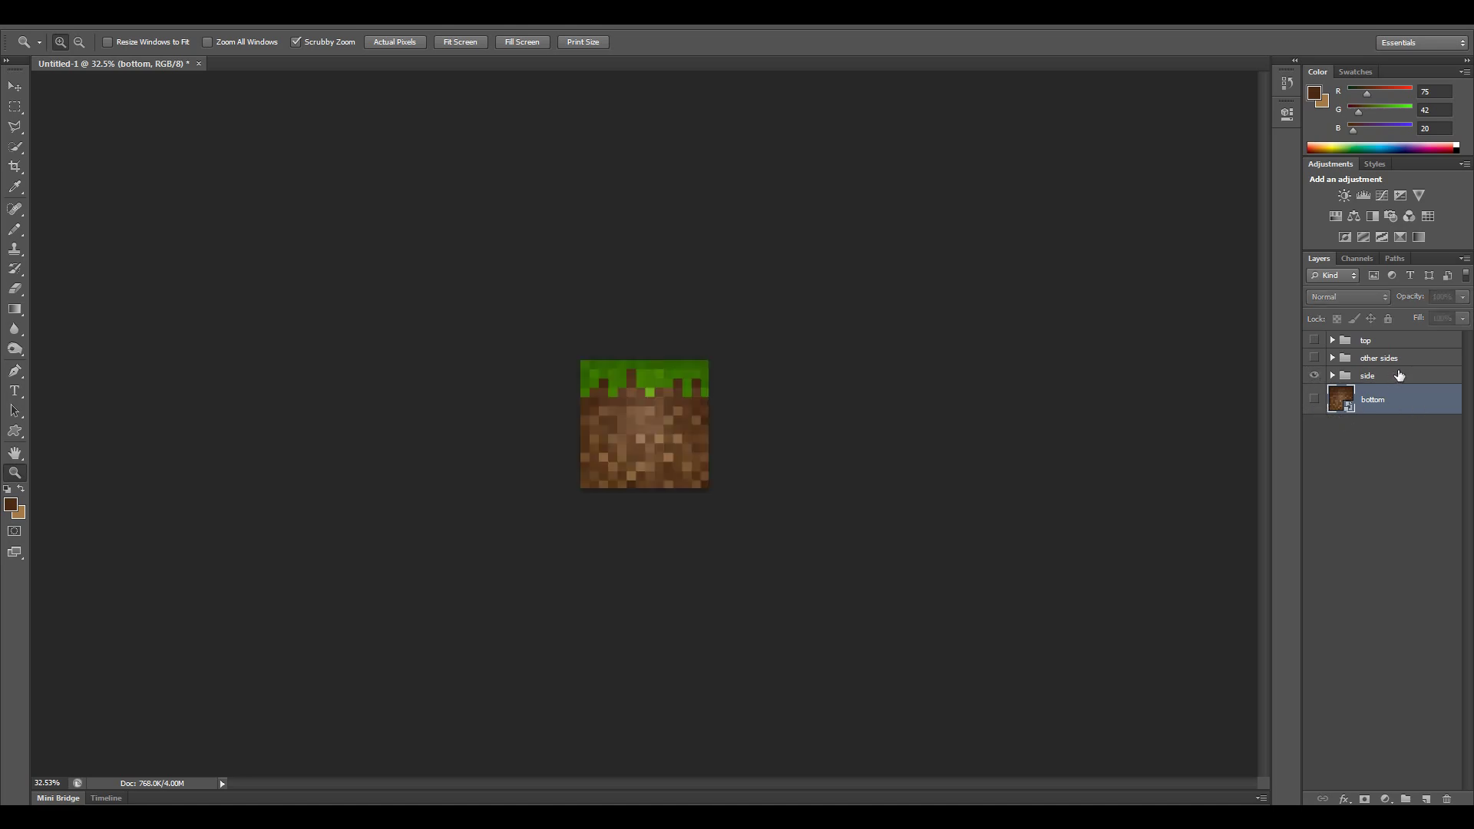
pyautogui.click(1381, 375)
pyautogui.rightClick(1388, 376)
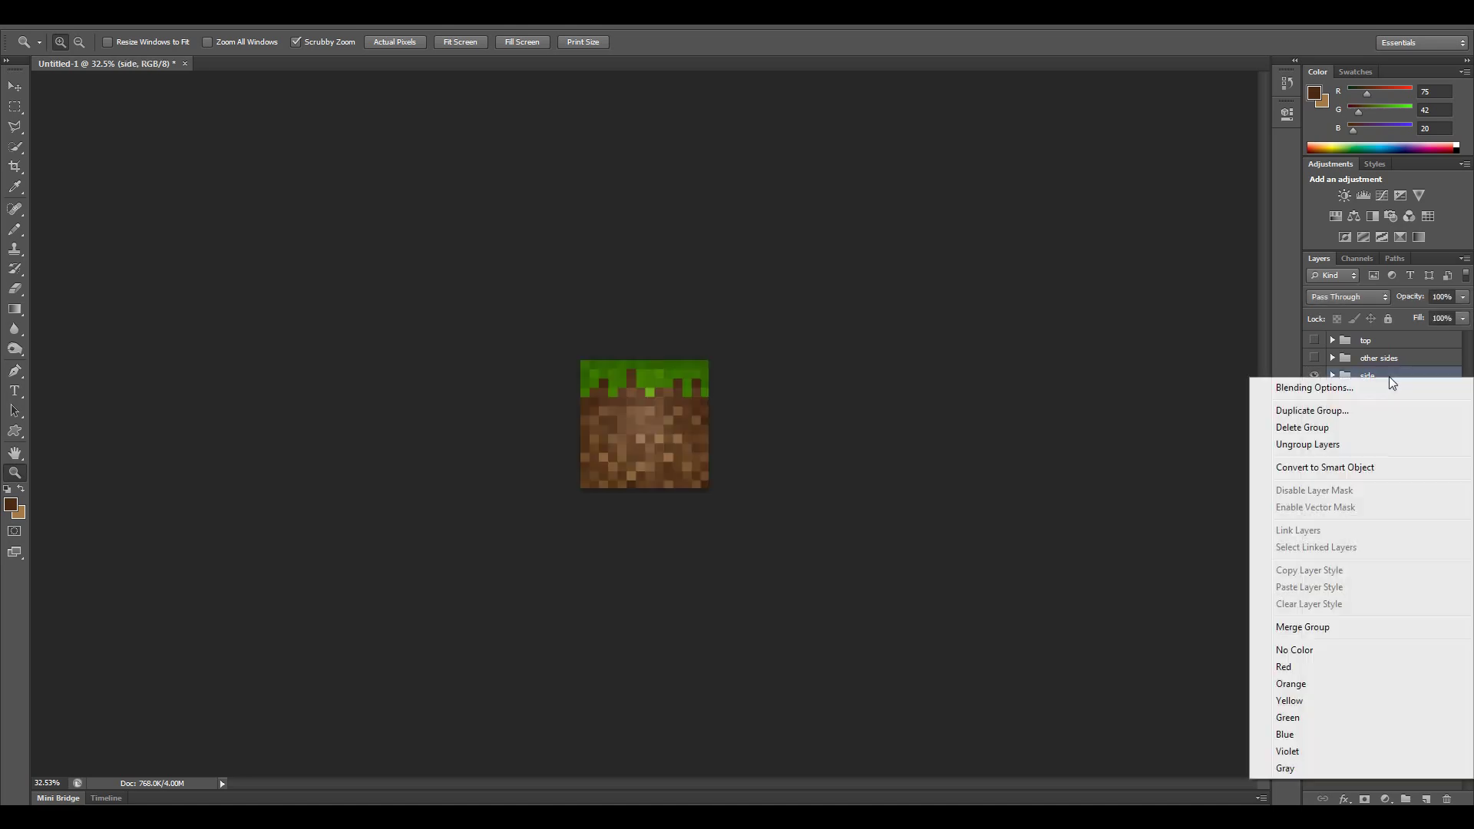
pyautogui.click(1338, 469)
pyautogui.click(1314, 382)
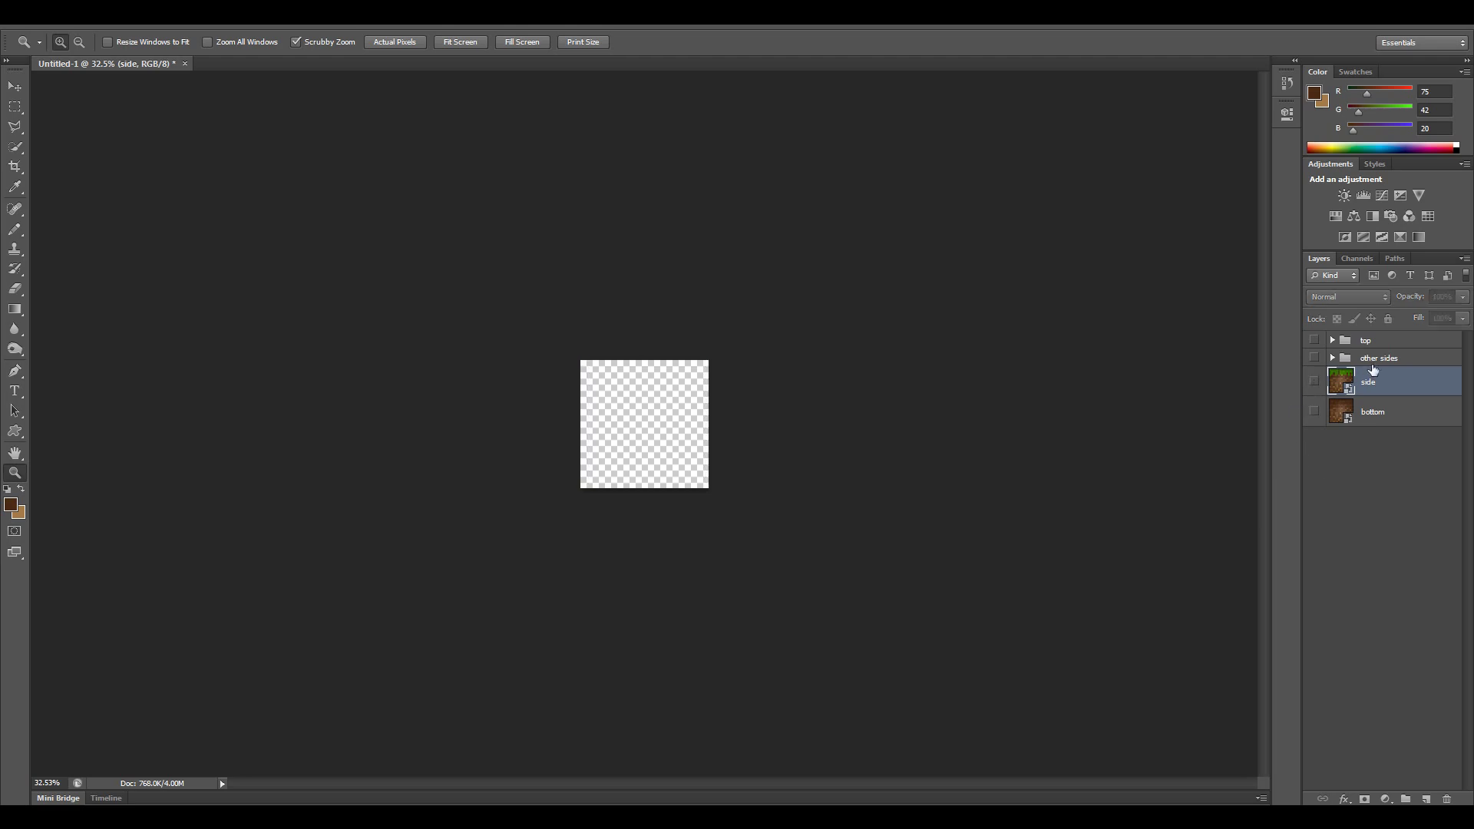
# - Convert the other sides group to a smart object and hide it
pyautogui.click(1314, 358)
pyautogui.click(1380, 359)
pyautogui.rightClick(1380, 359)
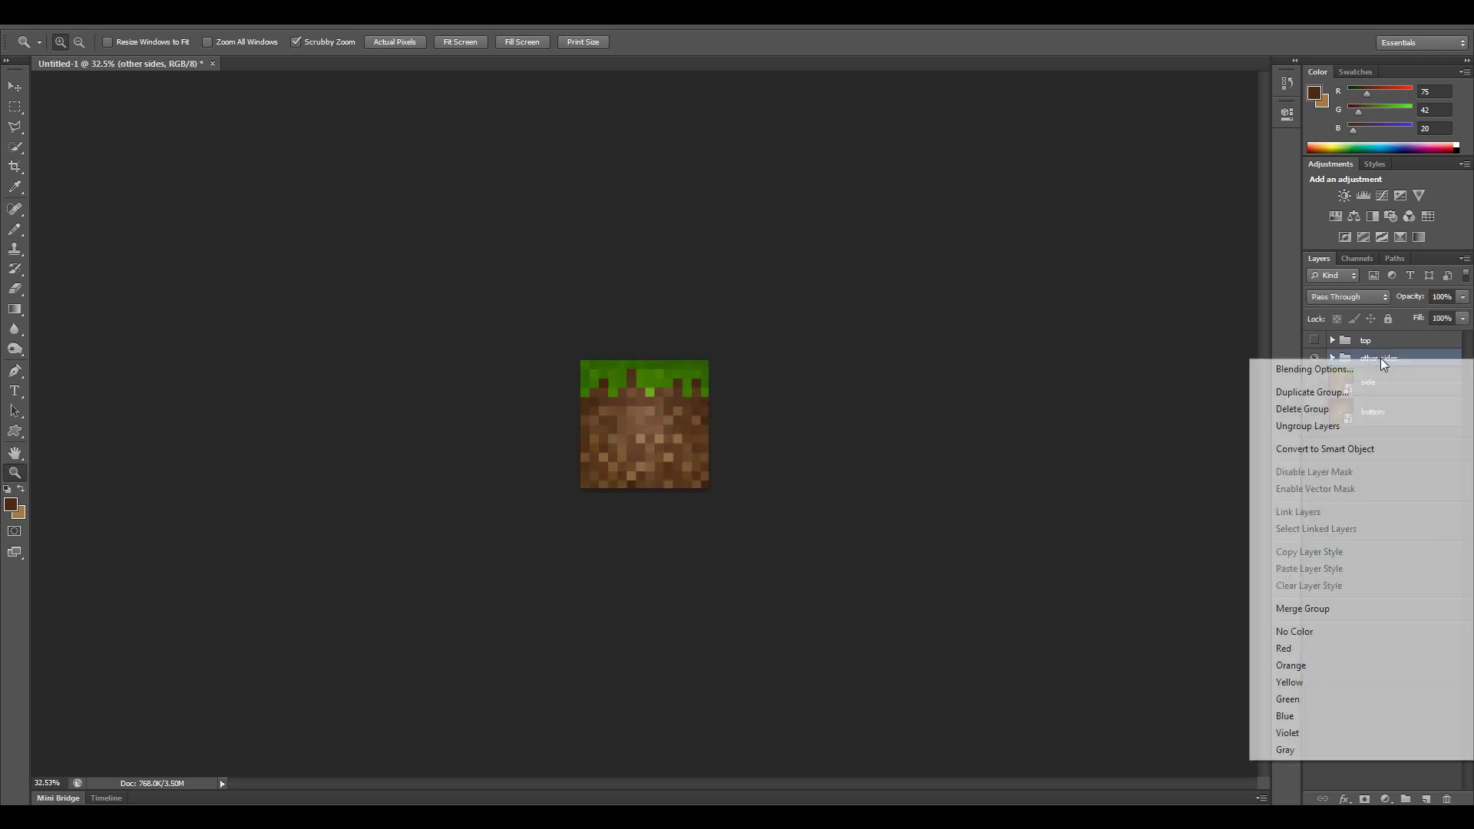
pyautogui.click(1338, 446)
pyautogui.click(1314, 364)
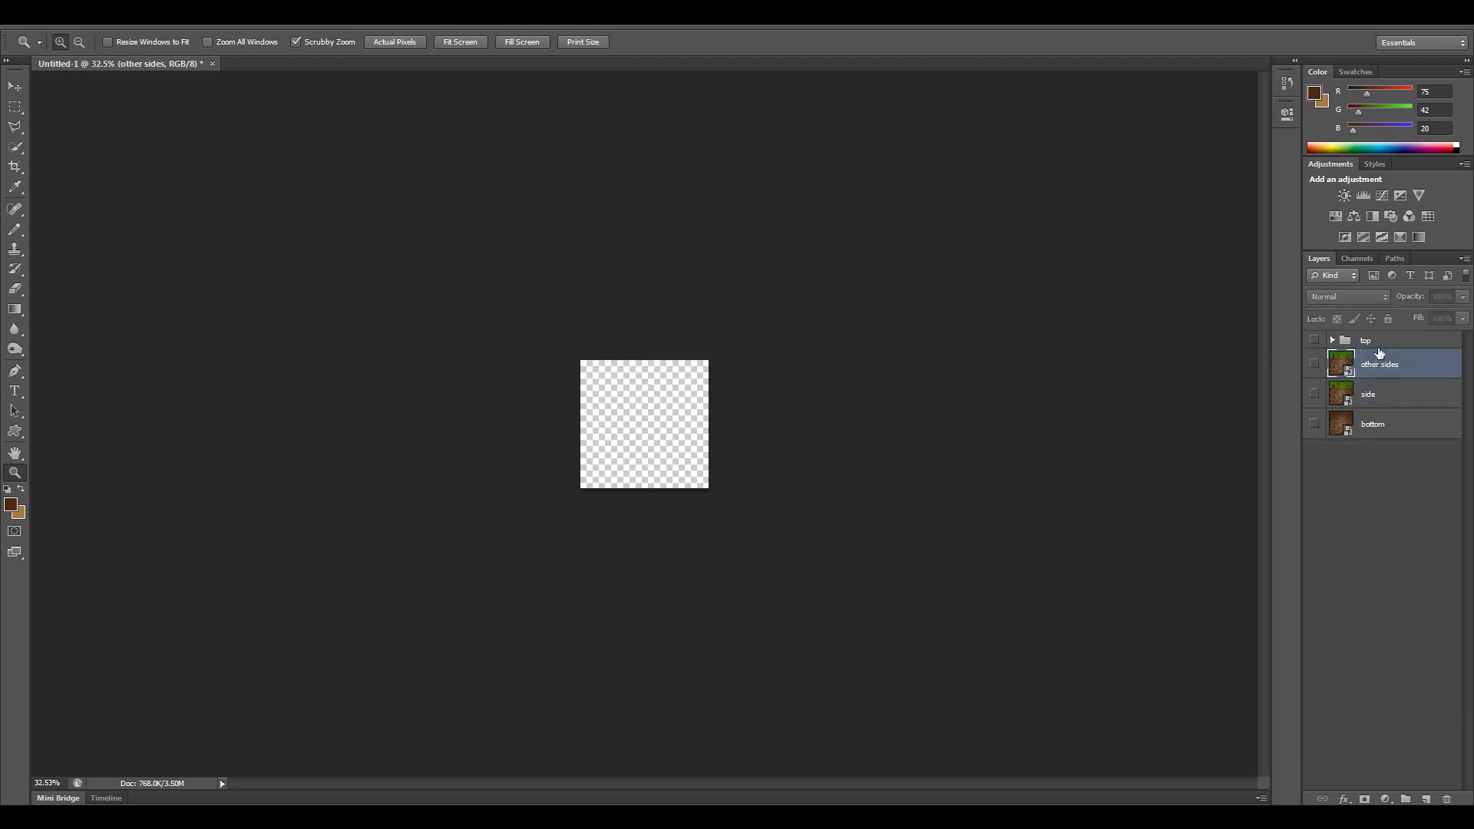
# - Convert the top group to a smart object, hide it and deselect
pyautogui.click(1313, 340)
pyautogui.click(1371, 343)
pyautogui.rightClick(1371, 343)
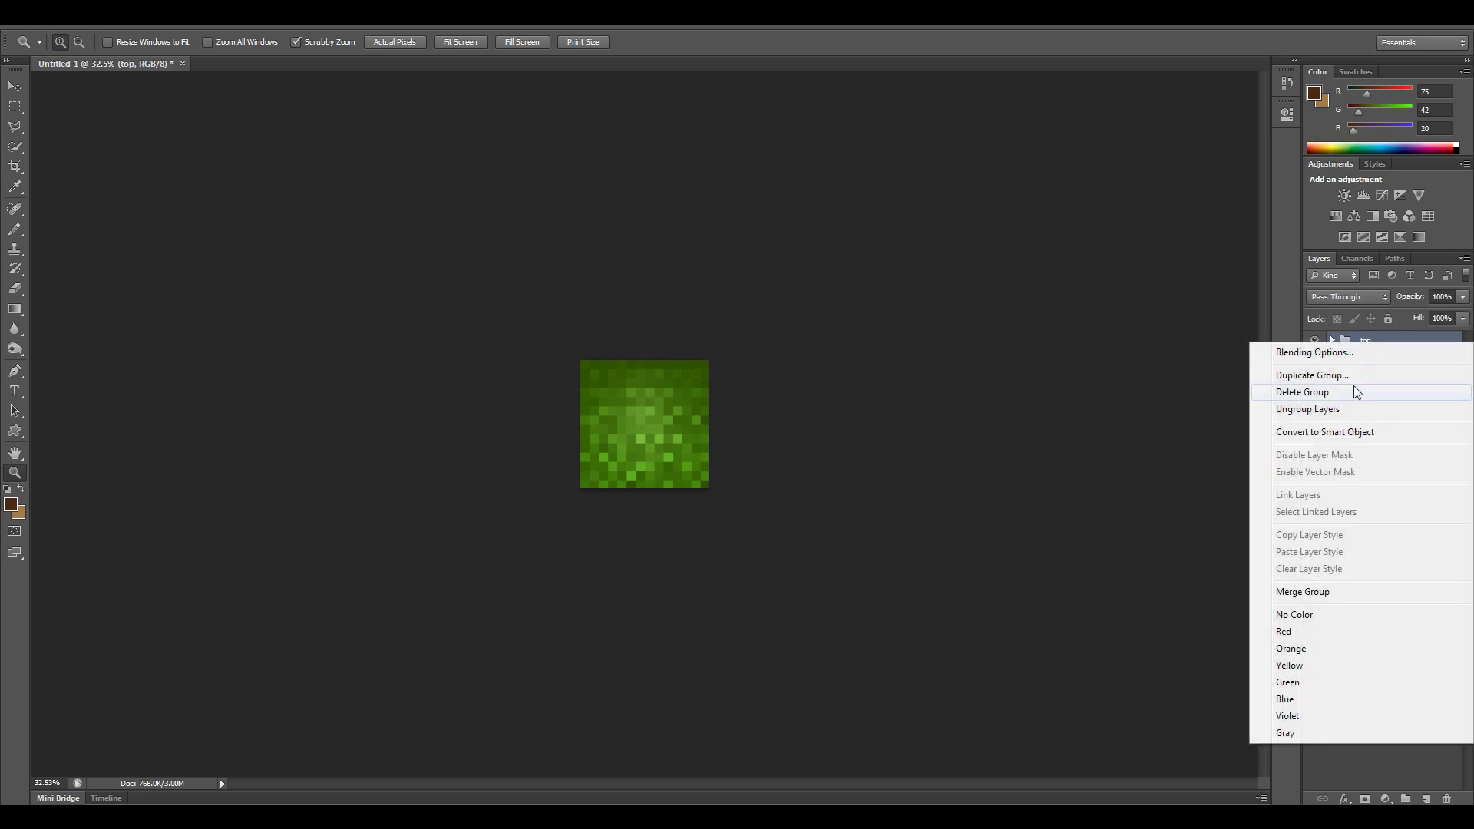
pyautogui.click(1338, 430)
pyautogui.click(1313, 346)
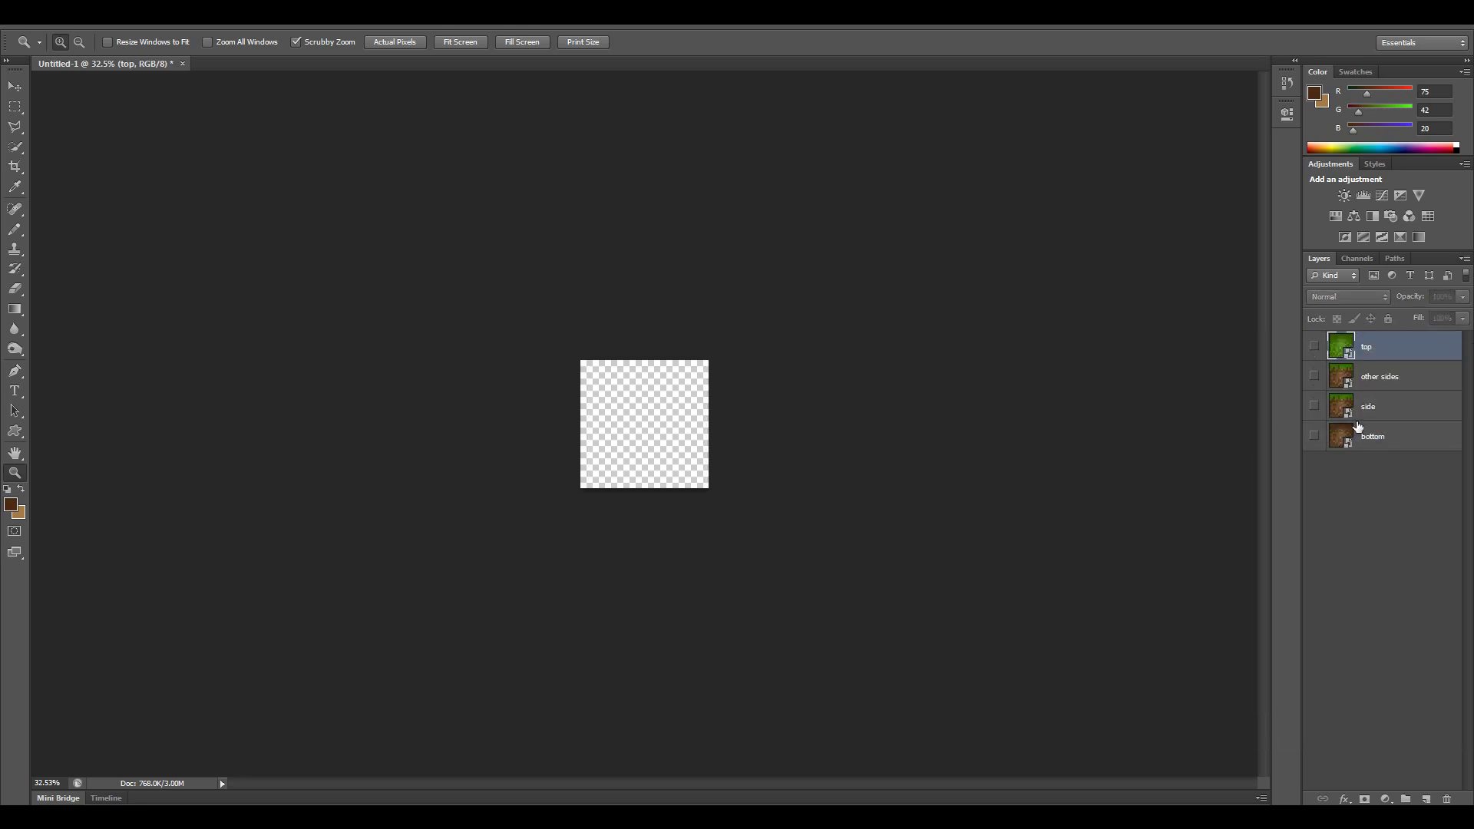
pyautogui.click(1351, 464)
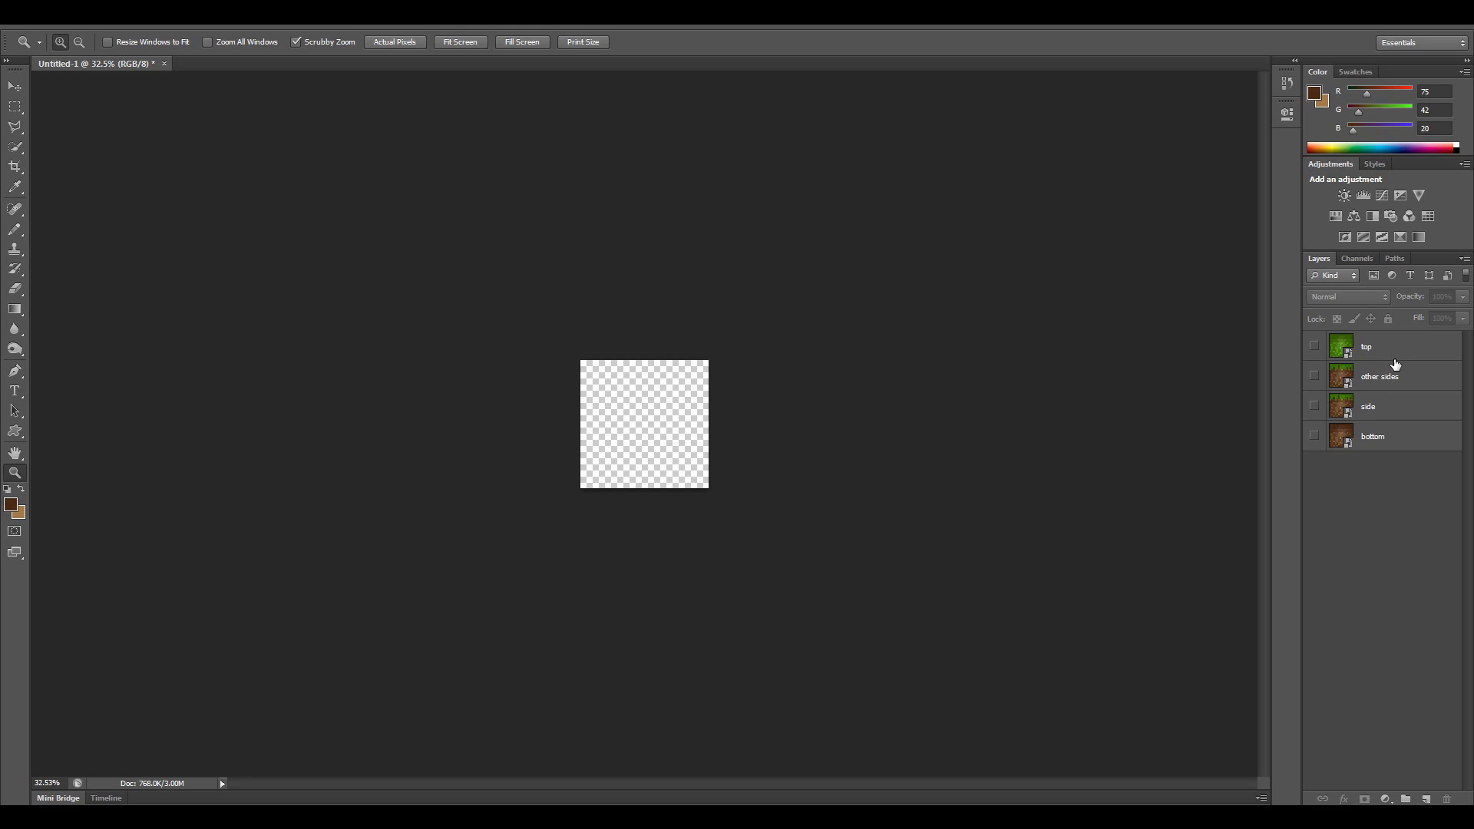
# - Show and select the side layer and zoom in to about 103%
pyautogui.click(1392, 416)
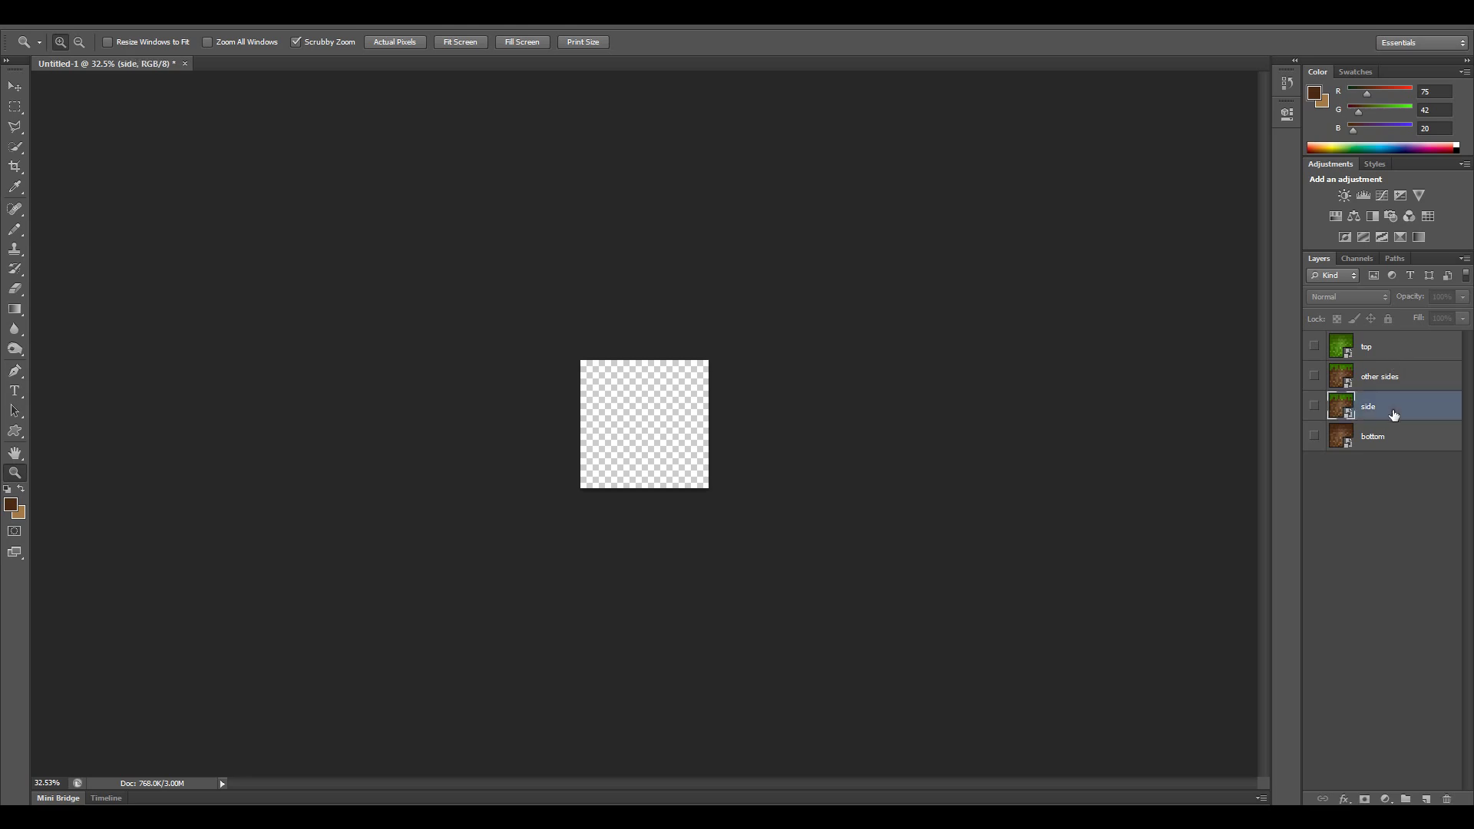
pyautogui.click(1314, 406)
pyautogui.moveTo(684, 431); pyautogui.dragTo(758, 468)
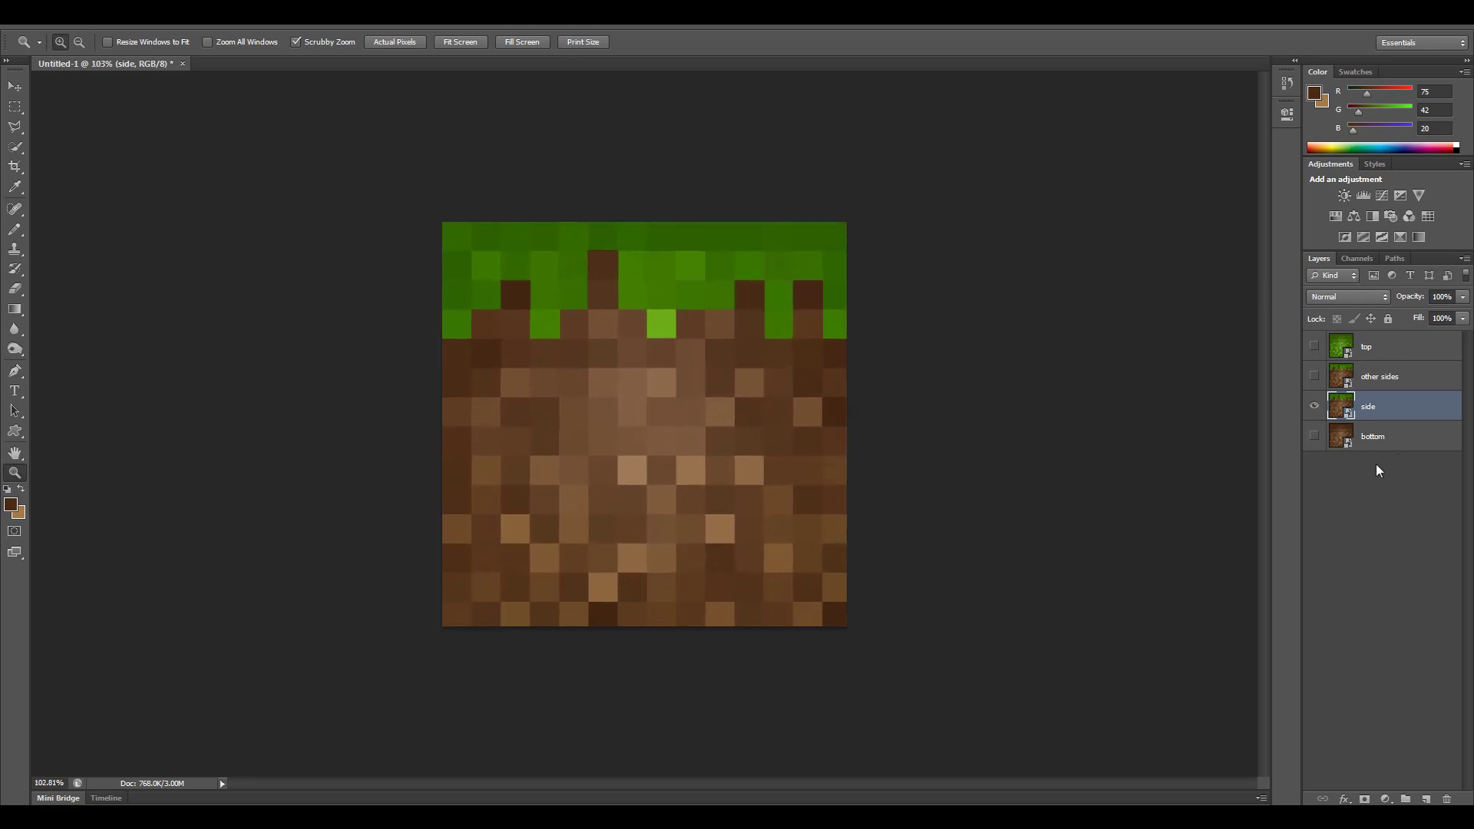
# - Switch to the 3D workspace and create a Cube mesh preset from the side layer
pyautogui.click(1425, 43)
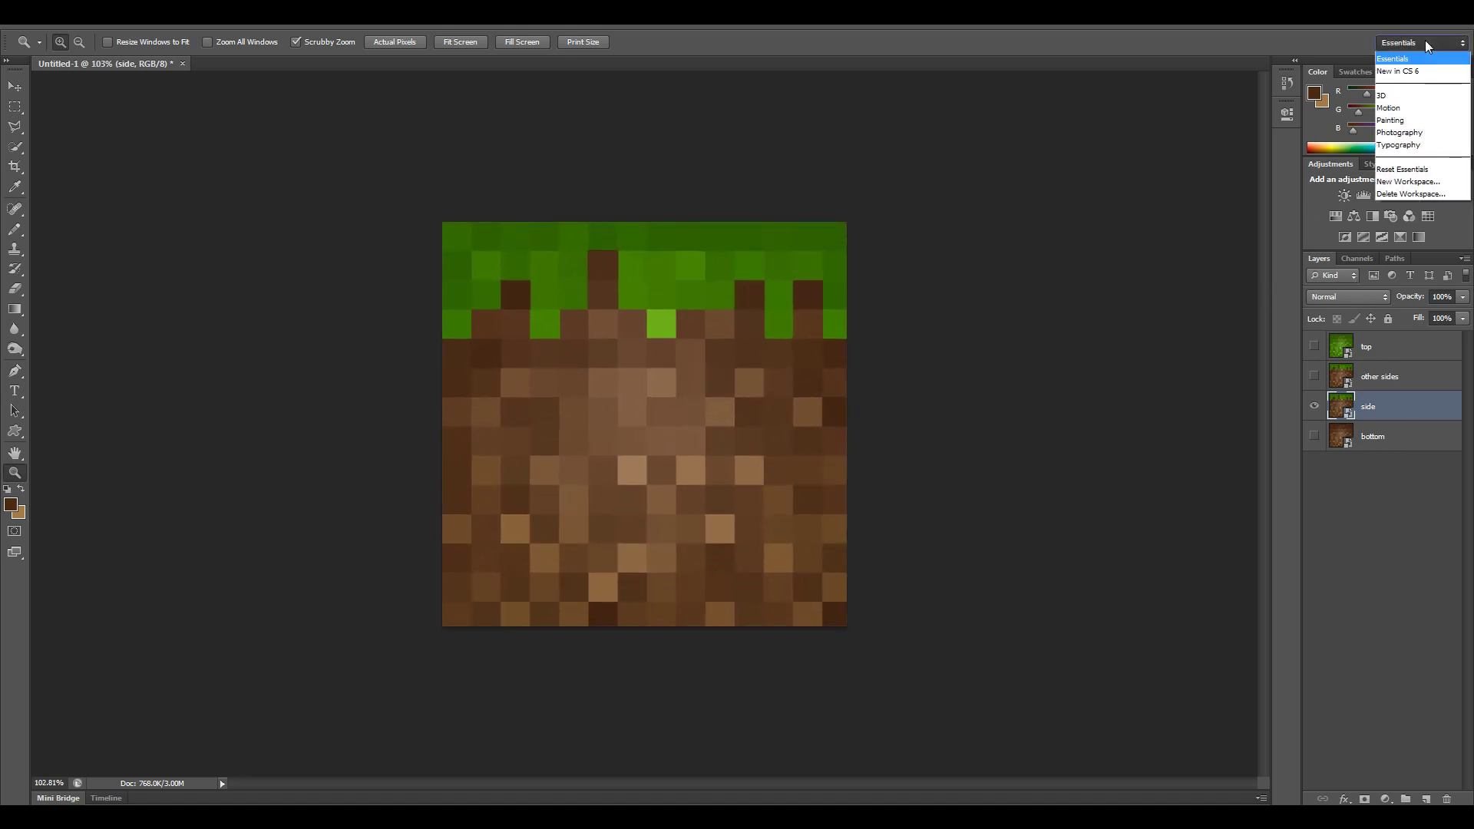
pyautogui.click(1389, 96)
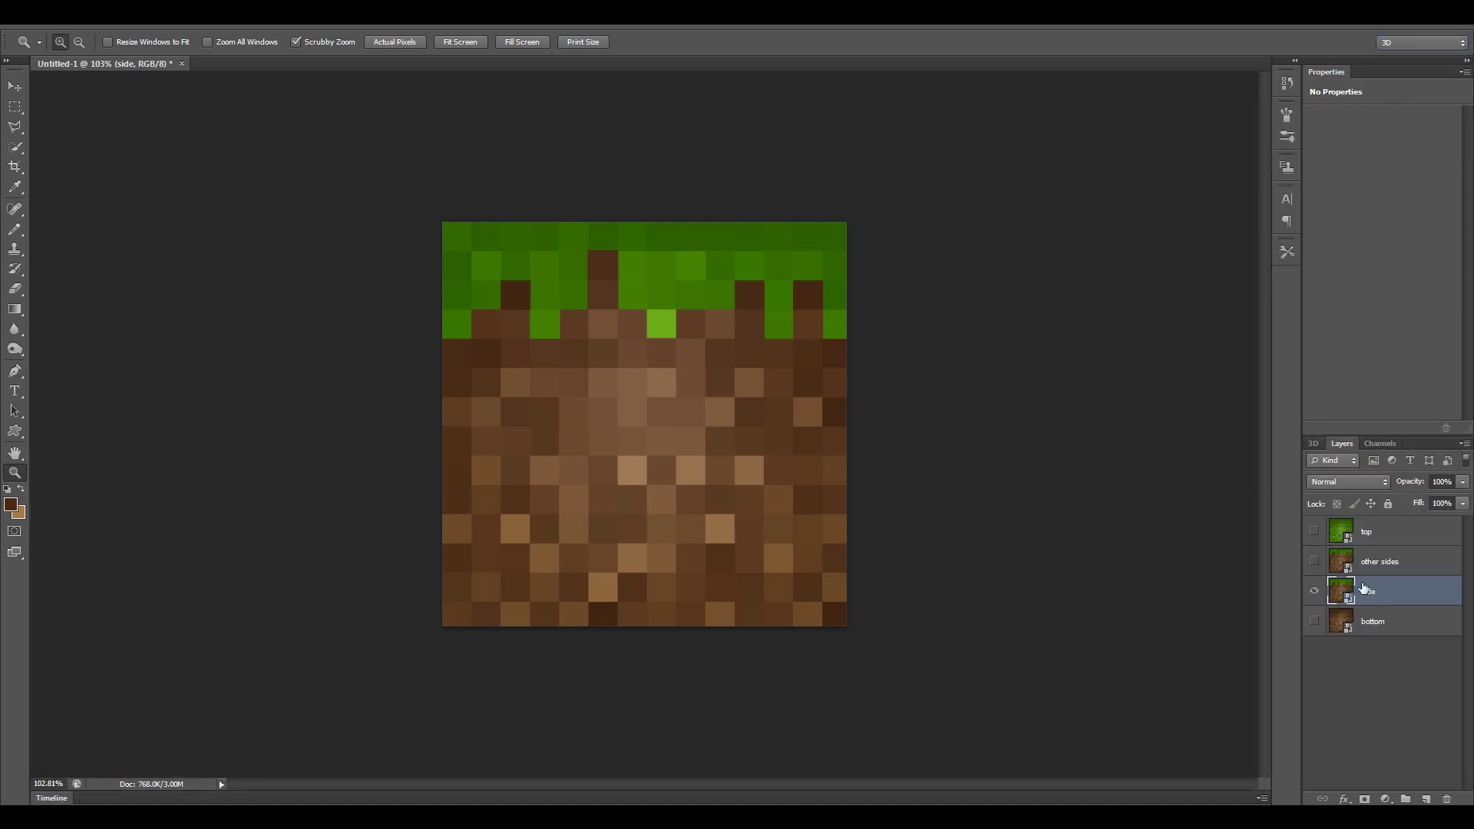
pyautogui.click(1313, 444)
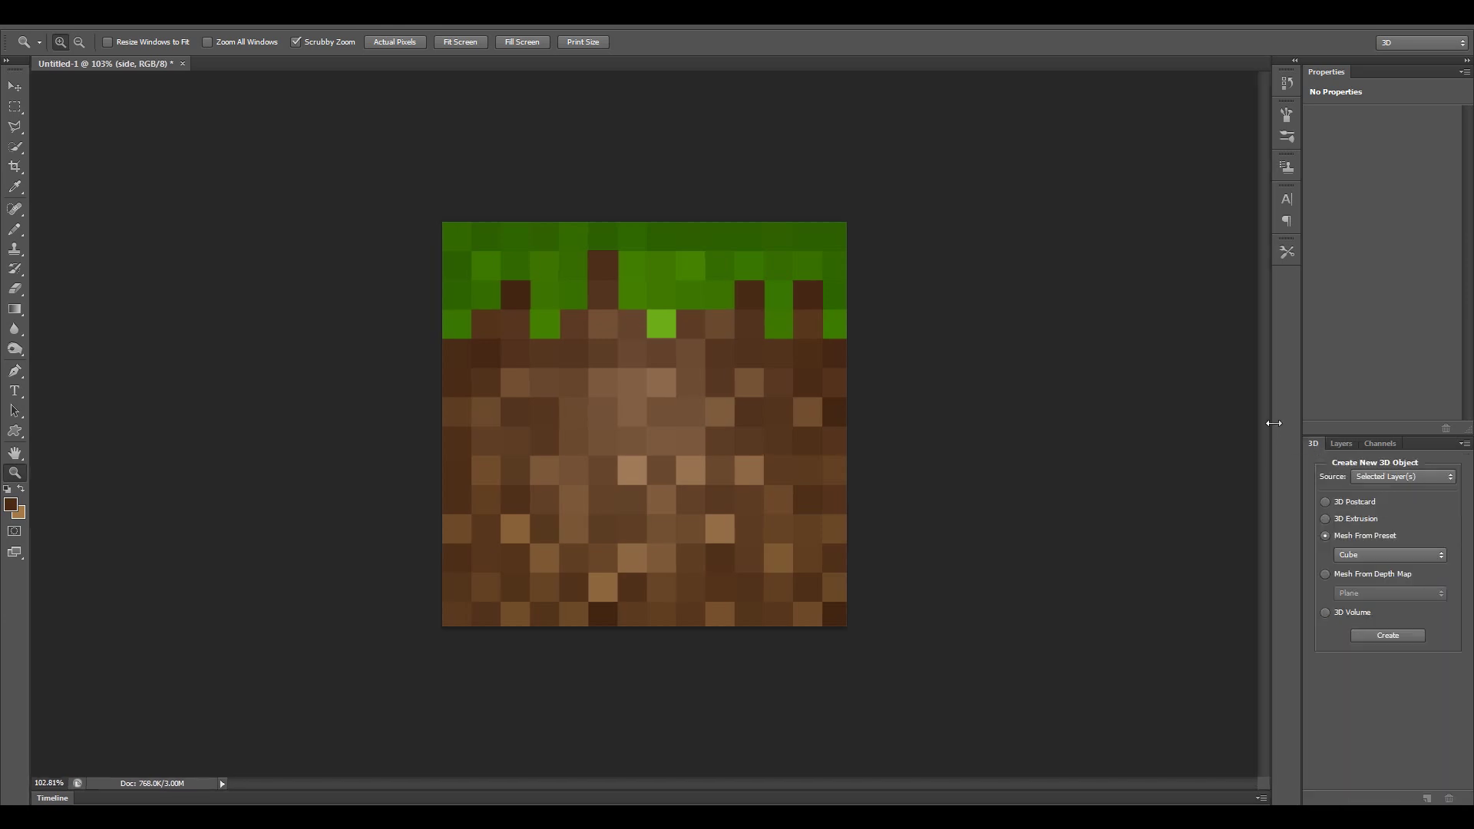
pyautogui.click(1369, 550)
pyautogui.click(1371, 552)
pyautogui.click(1387, 636)
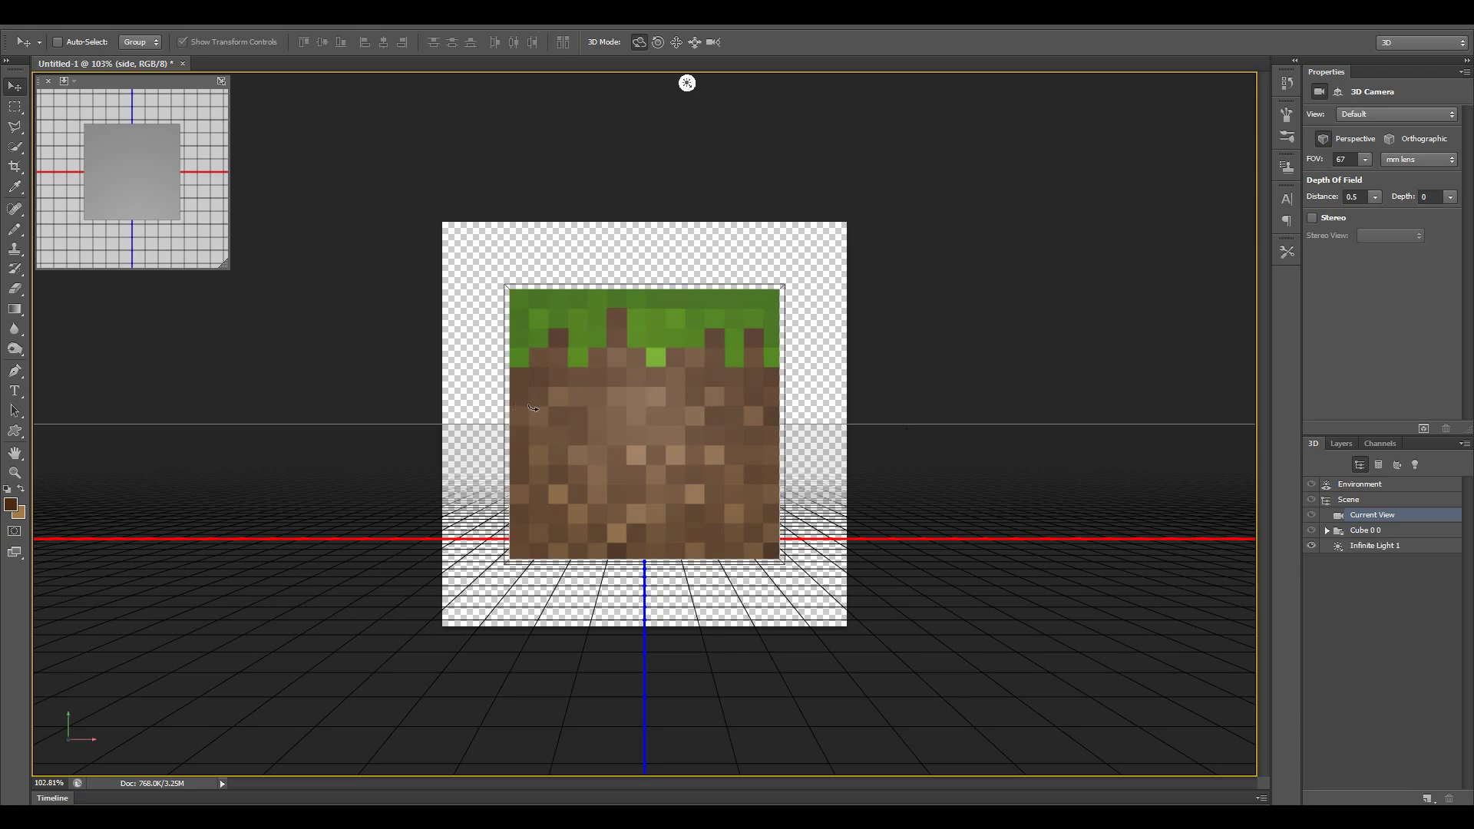
# - Orbit and reset the 3D view, then rotate the cube to about 78.2° Y and -2.7° X
pyautogui.moveTo(532, 408); pyautogui.dragTo(192, 207)
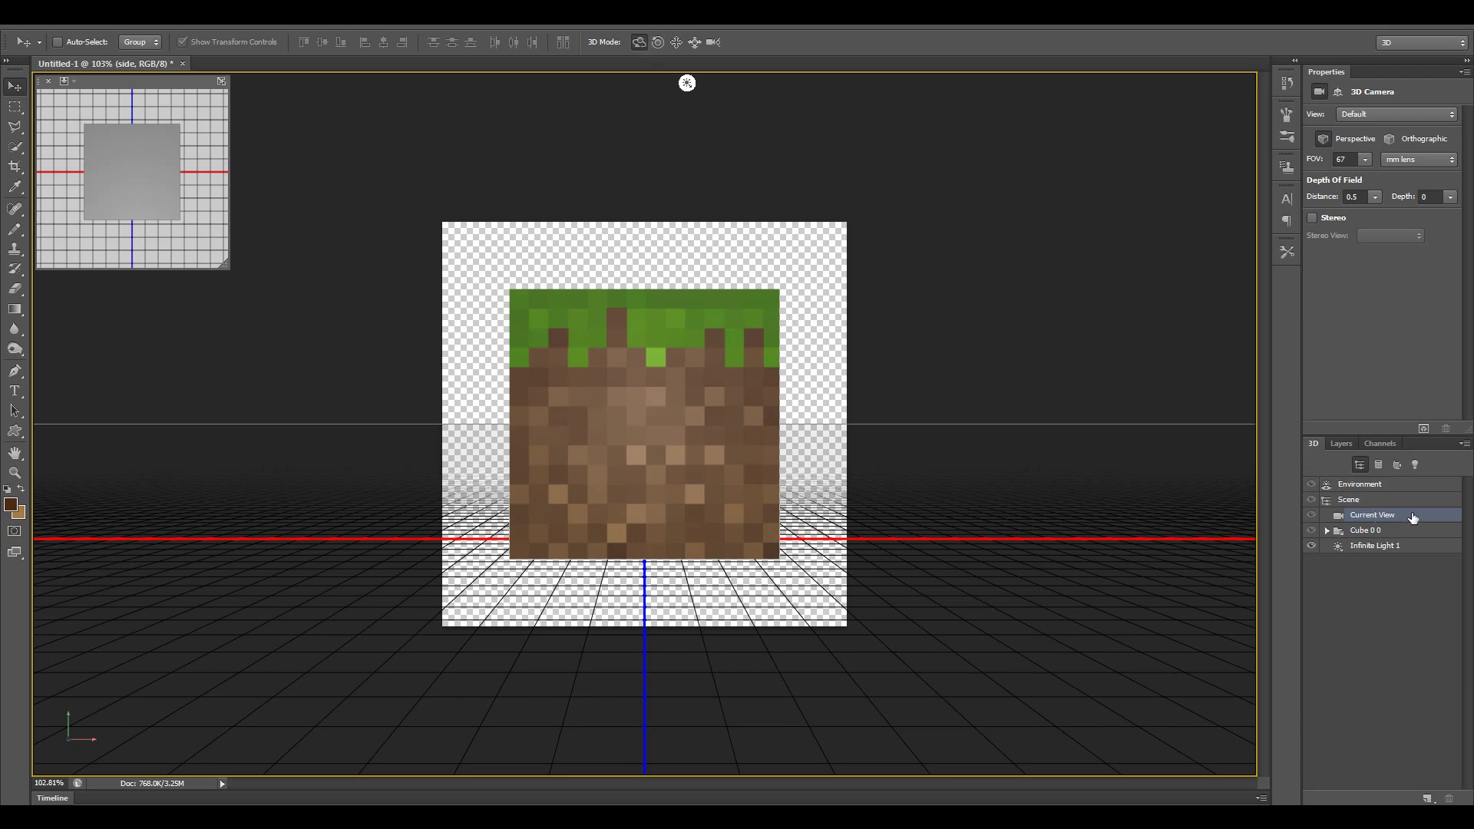
pyautogui.moveTo(687, 367)
pyautogui.mouseDown()
pyautogui.moveTo(690, 447)
pyautogui.moveTo(1046, 369)
pyautogui.moveTo(493, 224)
pyautogui.moveTo(687, 389)
pyautogui.mouseUp()
pyautogui.hotkey('ctrl', 'z')
pyautogui.click(1375, 532)
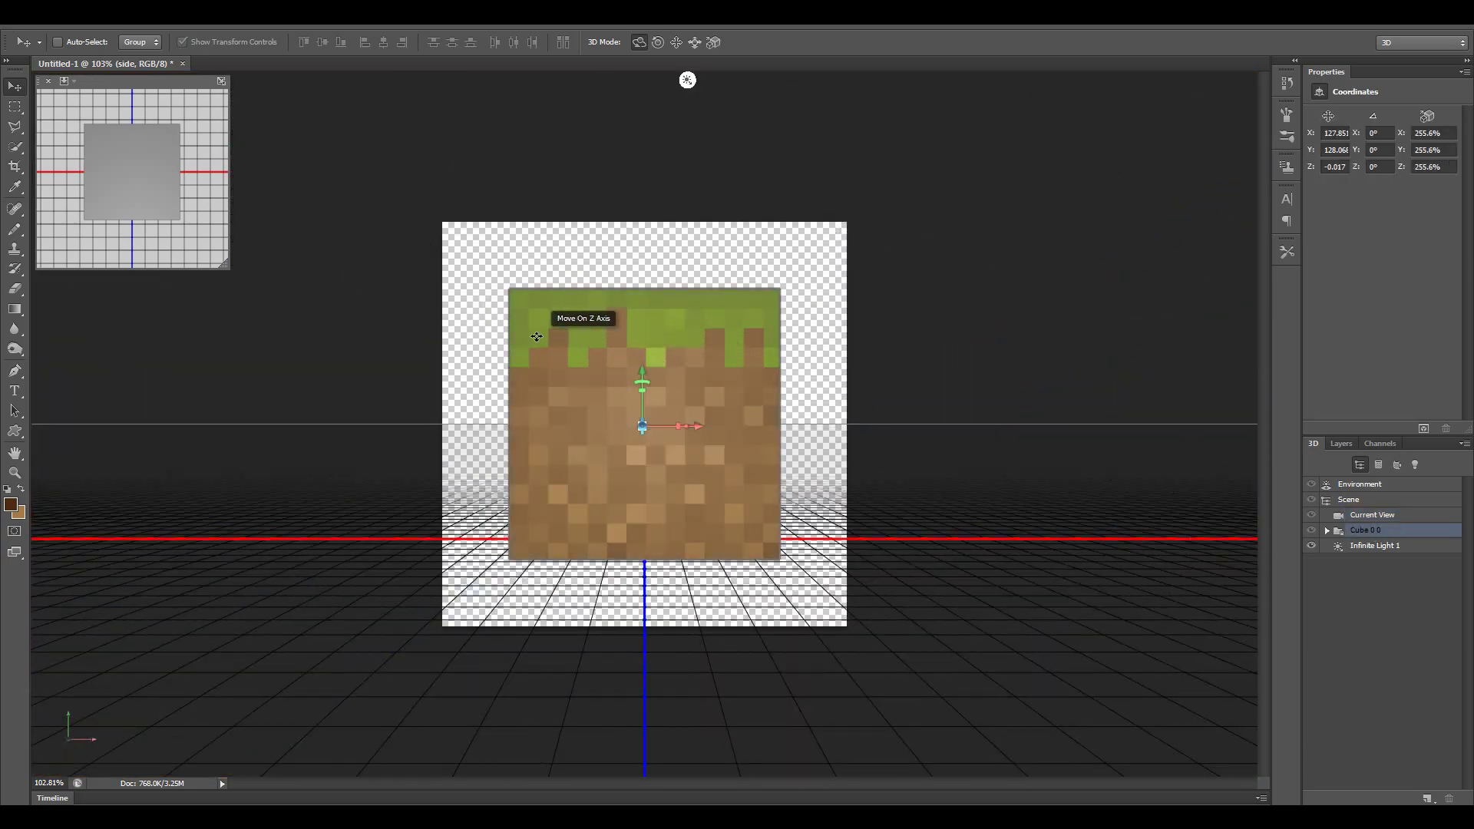
pyautogui.moveTo(540, 359); pyautogui.dragTo(670, 323)
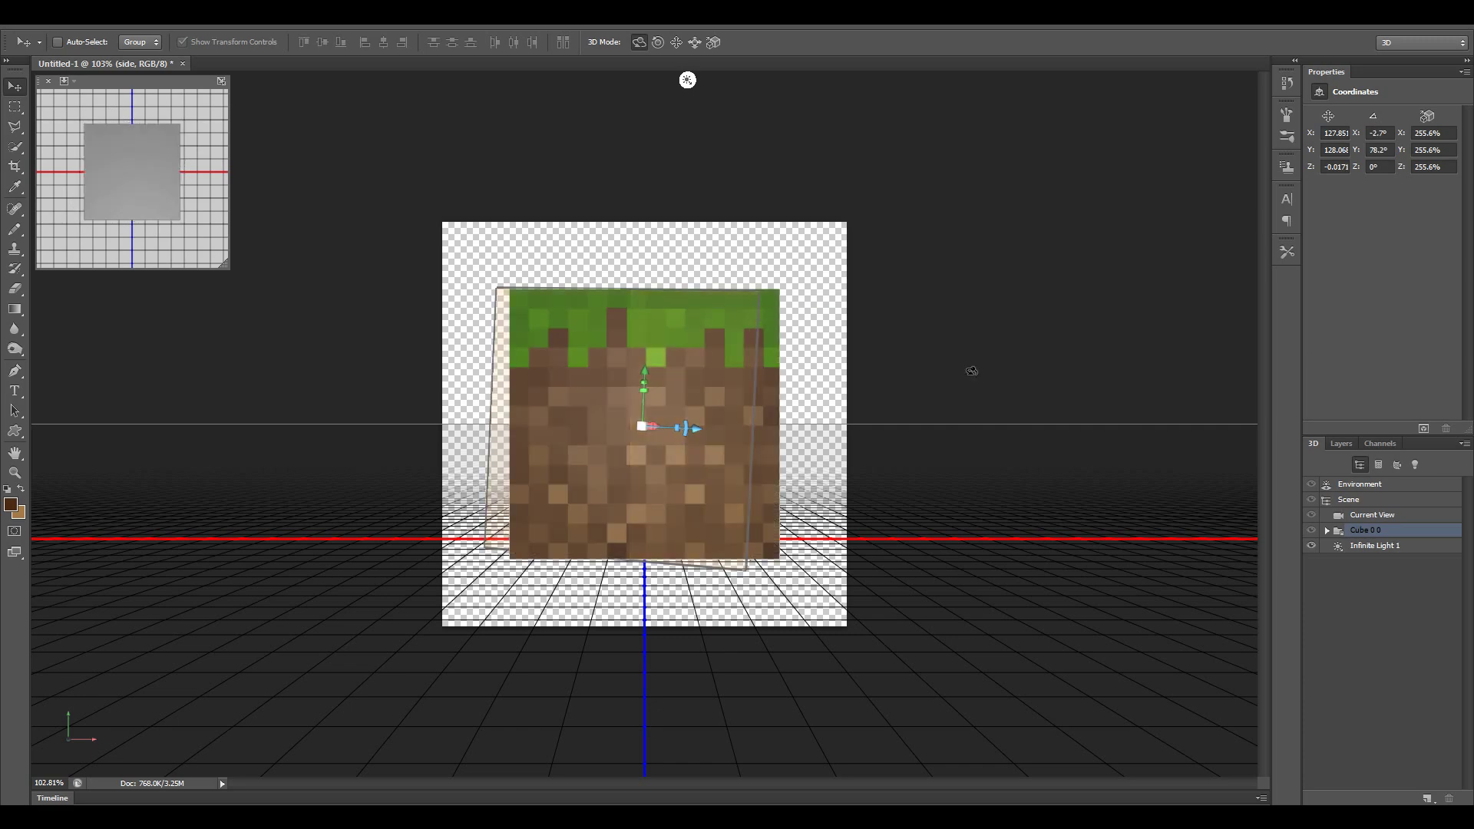